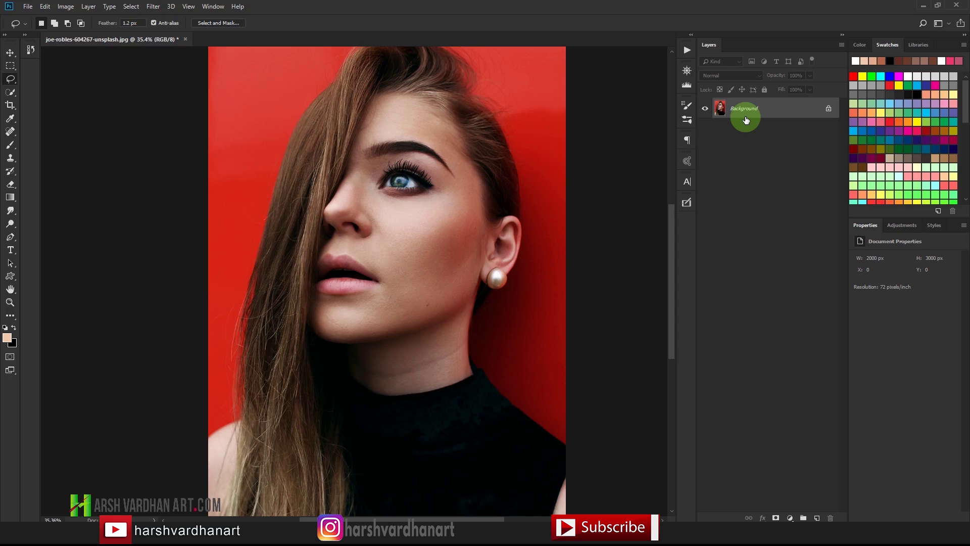
Duplicate the Background layer twice
{"action": "key", "text": "F8"}
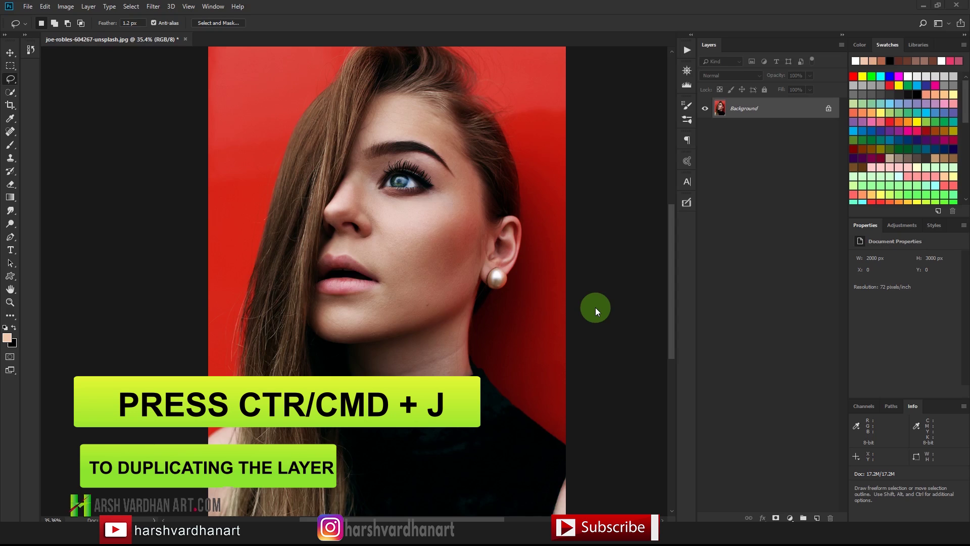
{"action": "key", "text": "ctrl+j"}
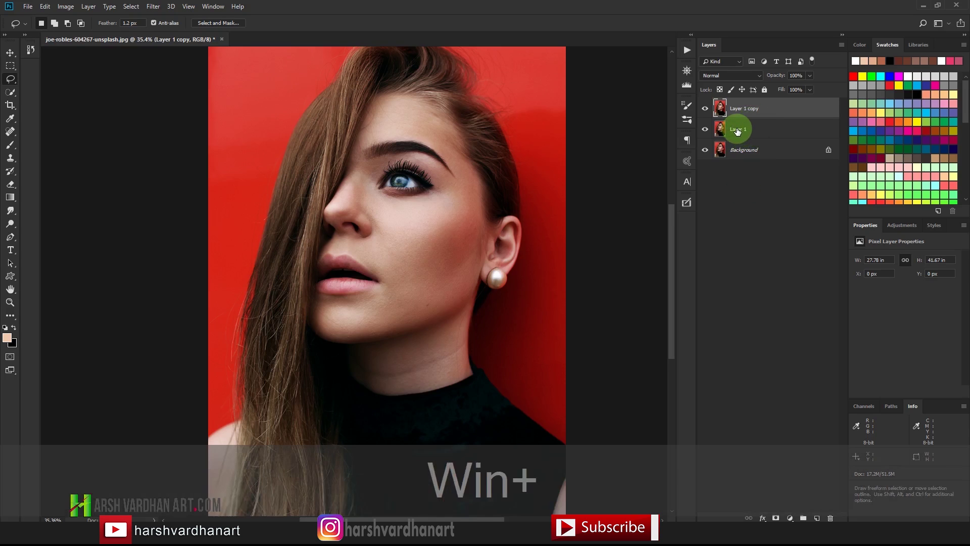
{"action": "key", "text": "super+plus"}
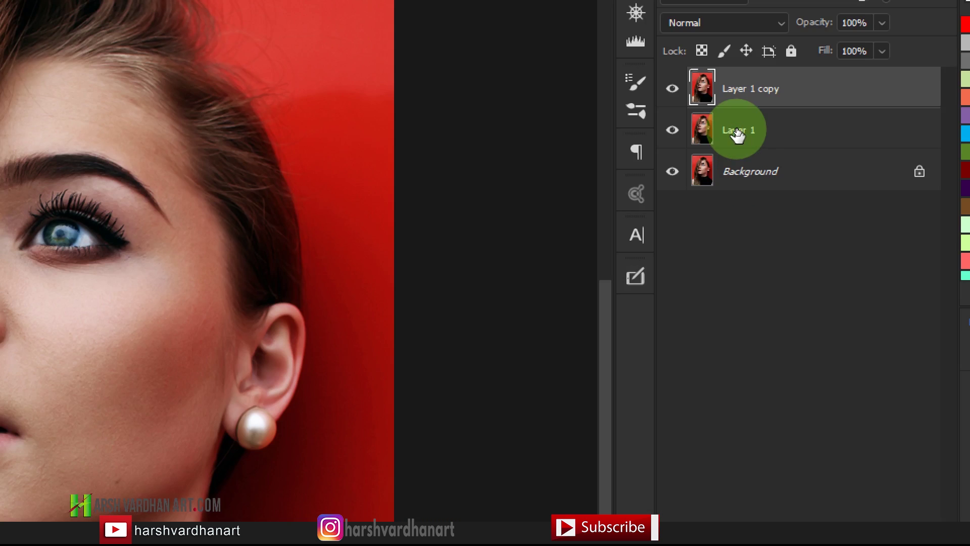
Hide the upper duplicate layer and rename the duplicate beneath it "Low"
{"action": "left_click", "coordinate": [672, 89]}
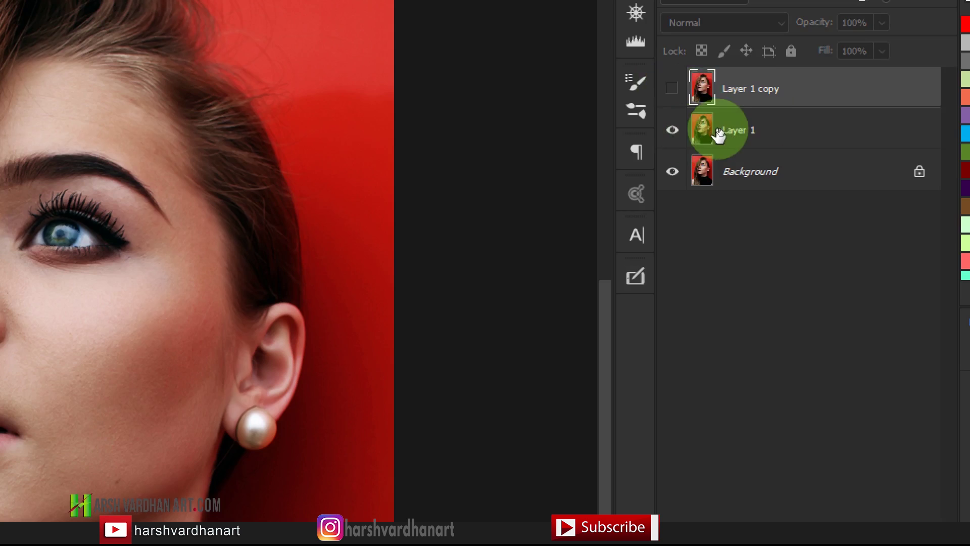
{"action": "double_click", "coordinate": [741, 129]}
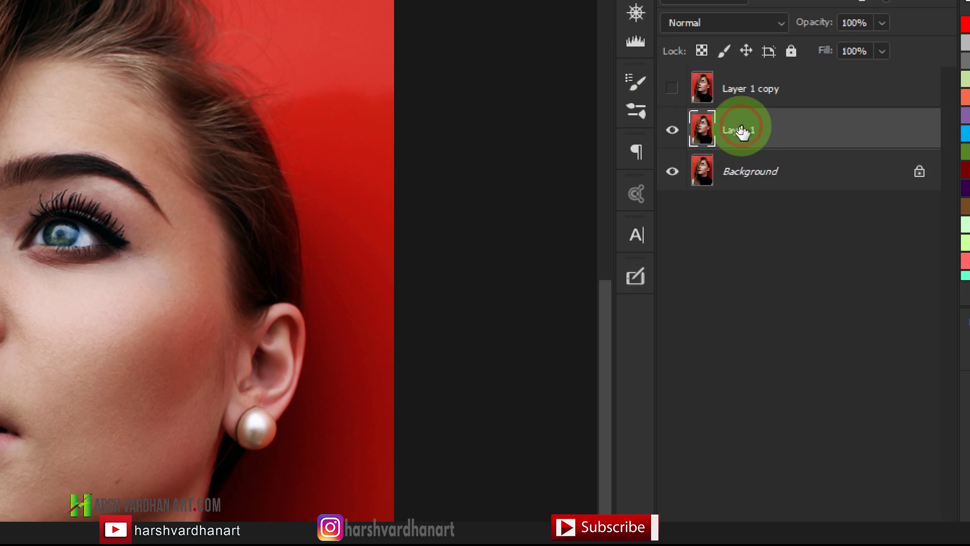
{"action": "type", "text": "LO"}
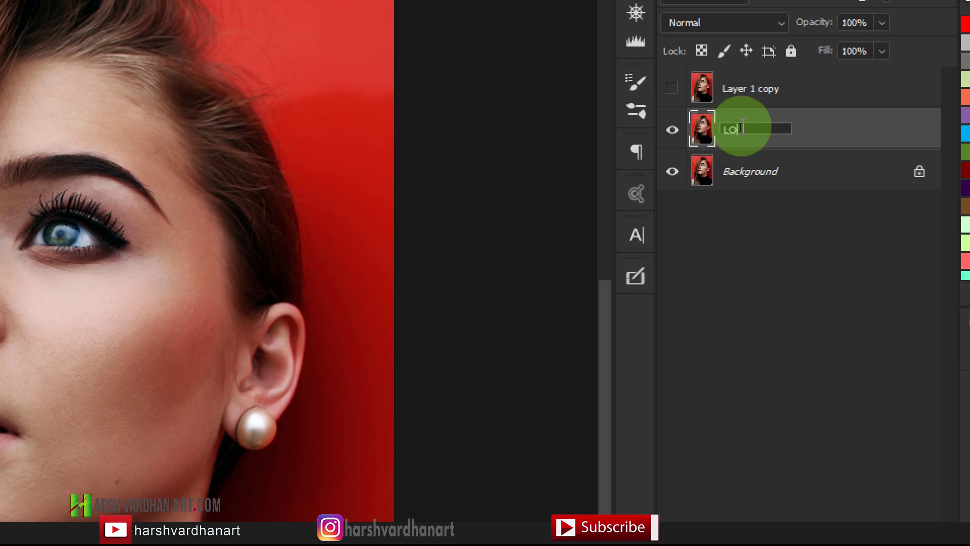
{"action": "key", "text": "Return"}
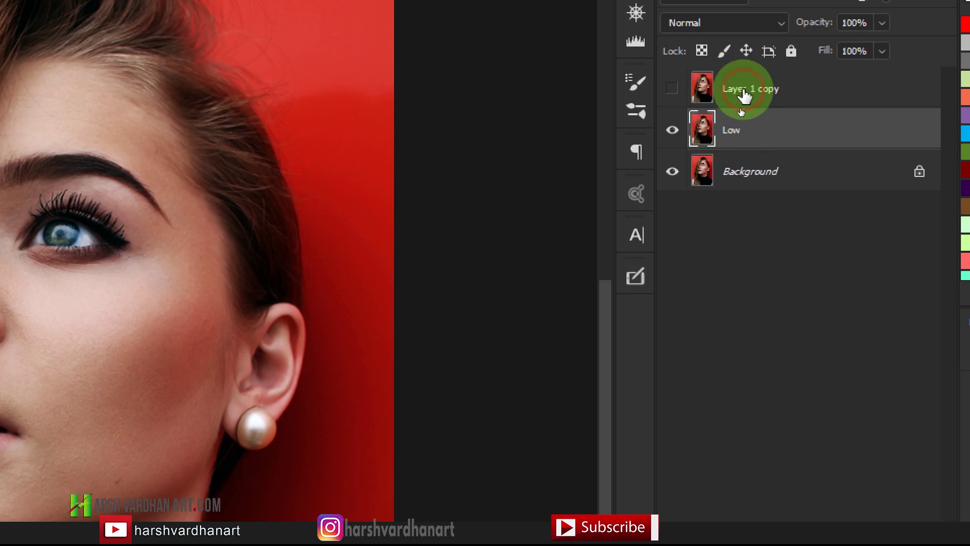
Rename the topmost duplicate layer "High"
{"action": "left_click", "coordinate": [742, 94]}
{"action": "double_click", "coordinate": [742, 93]}
{"action": "type", "text": "High"}
{"action": "key", "text": "Return"}
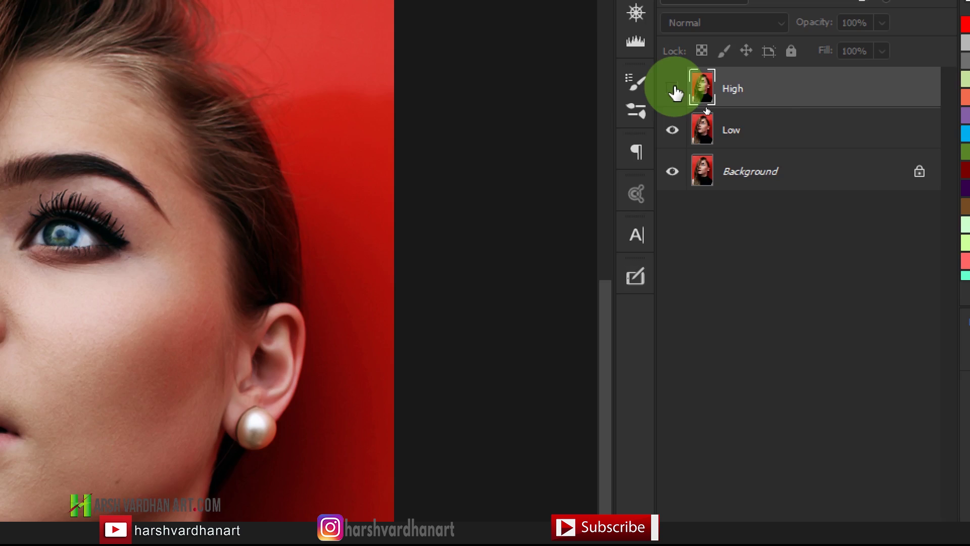
Apply a Surface Blur filter to the Low layer, adjusting the radius and threshold to smooth the skin texture
{"action": "left_click", "coordinate": [736, 131]}
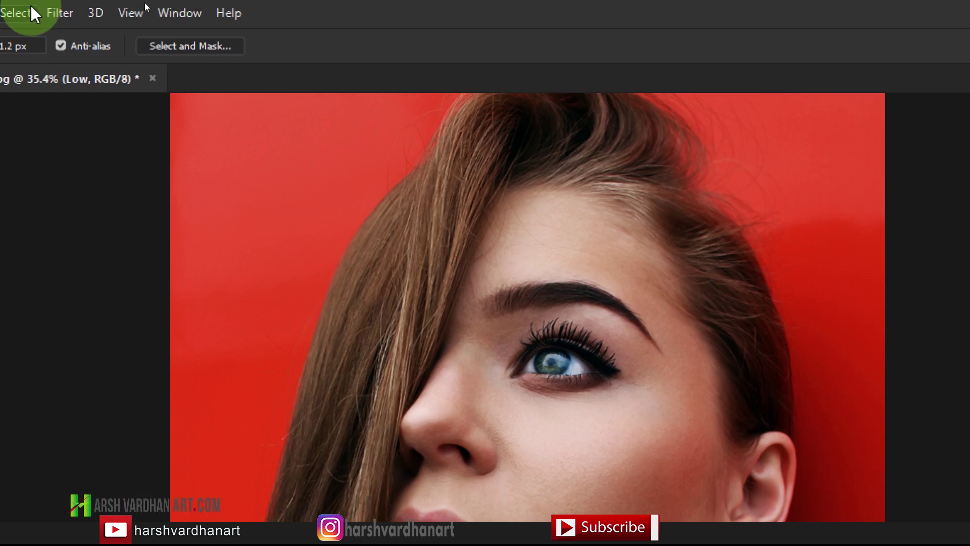
{"action": "left_click", "coordinate": [50, 7]}
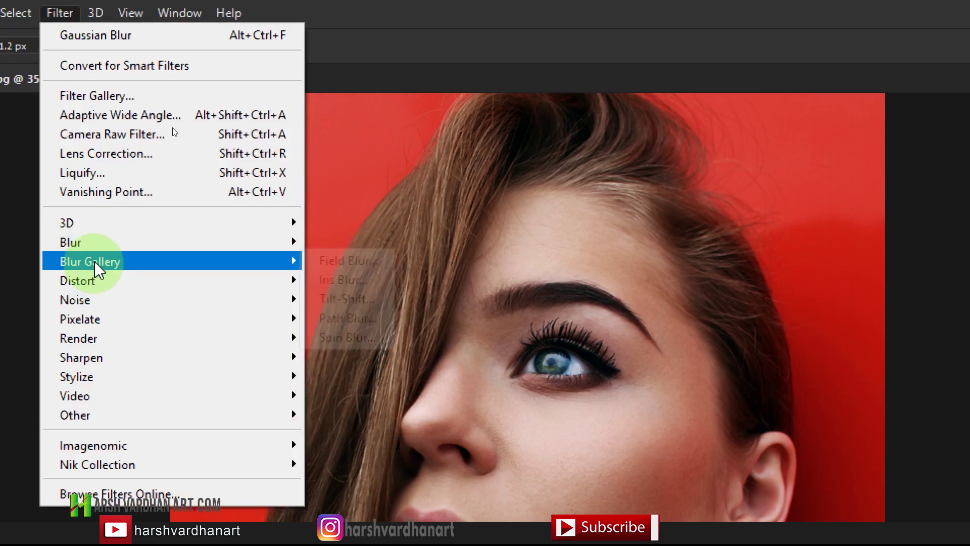
{"action": "mouse_move", "coordinate": [103, 249]}
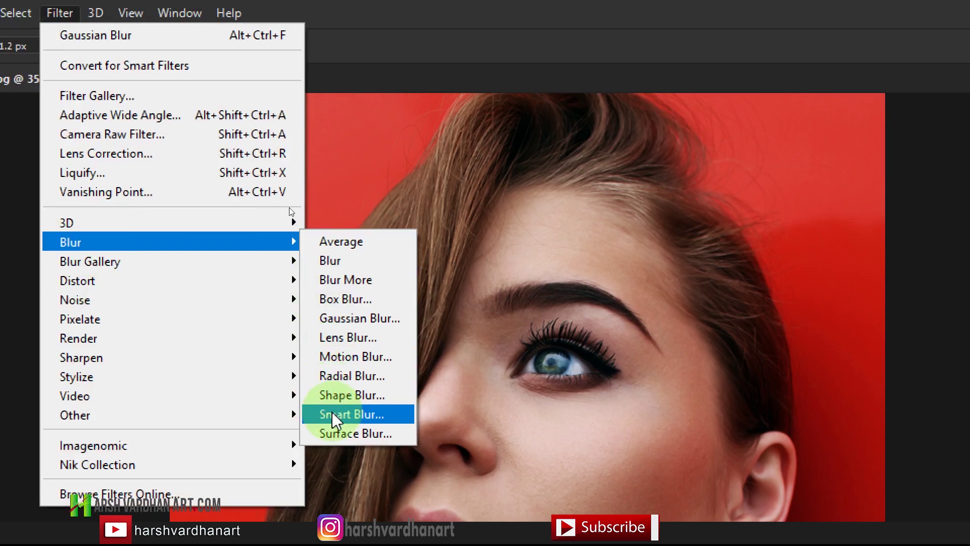
{"action": "left_click", "coordinate": [354, 433]}
{"action": "left_click_drag", "start_coordinate": [784, 218], "coordinate": [850, 101]}
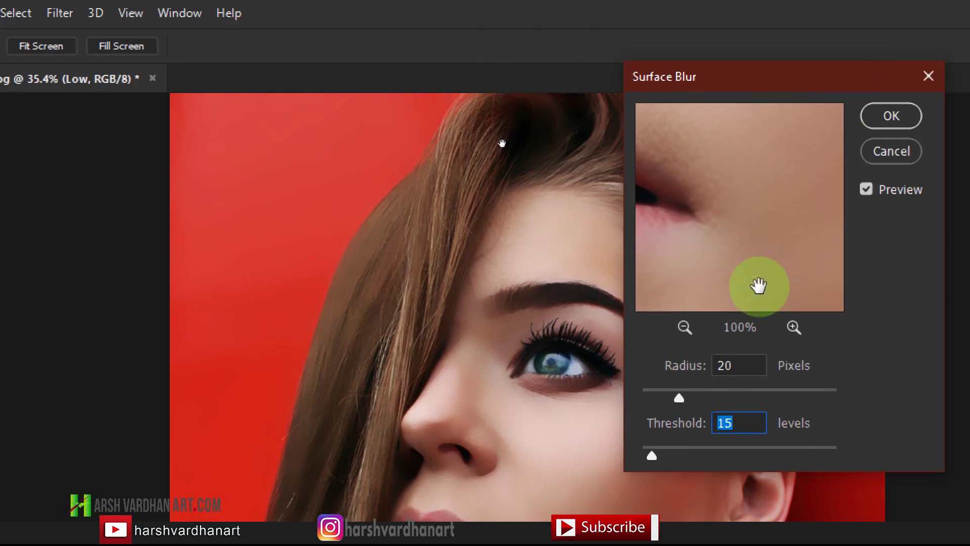
{"action": "key", "text": "super+minus"}
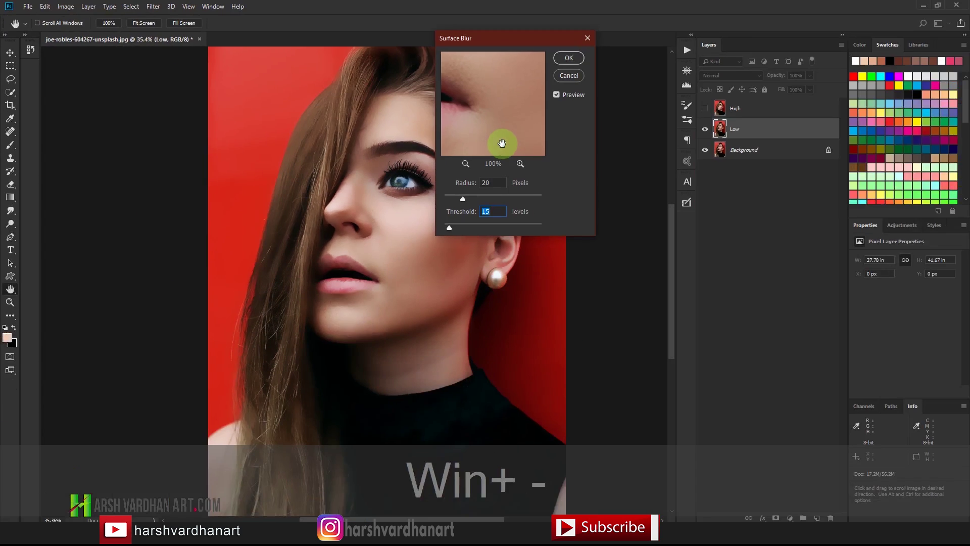
{"action": "left_click_drag", "start_coordinate": [505, 39], "coordinate": [598, 101]}
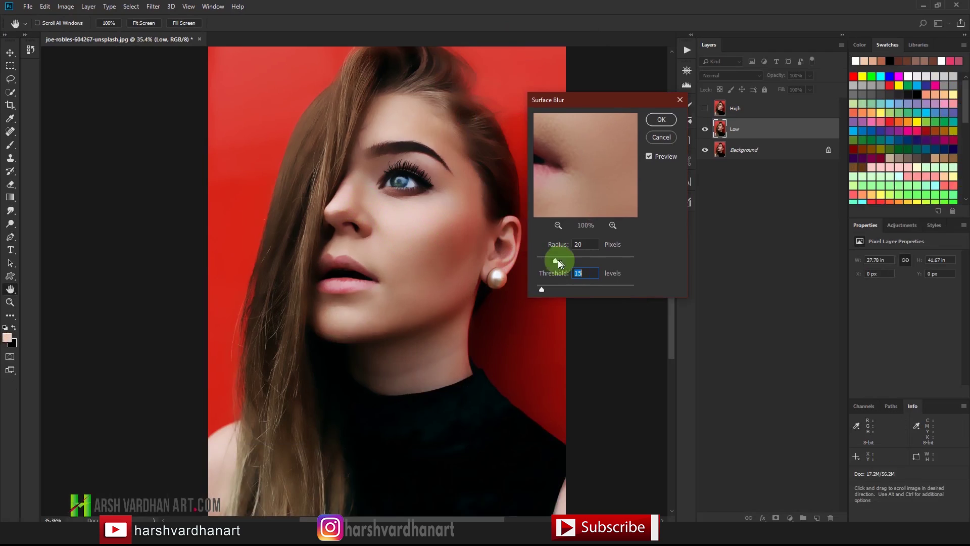
{"action": "mouse_move", "coordinate": [548, 261]}
{"action": "left_mouse_down"}
{"action": "mouse_move", "coordinate": [539, 288]}
{"action": "mouse_move", "coordinate": [535, 261]}
{"action": "left_mouse_up"}
{"action": "left_click", "coordinate": [585, 273]}
{"action": "left_click_drag", "start_coordinate": [537, 260], "coordinate": [539, 286]}
{"action": "left_click", "coordinate": [538, 287]}
{"action": "left_click", "coordinate": [661, 119]}
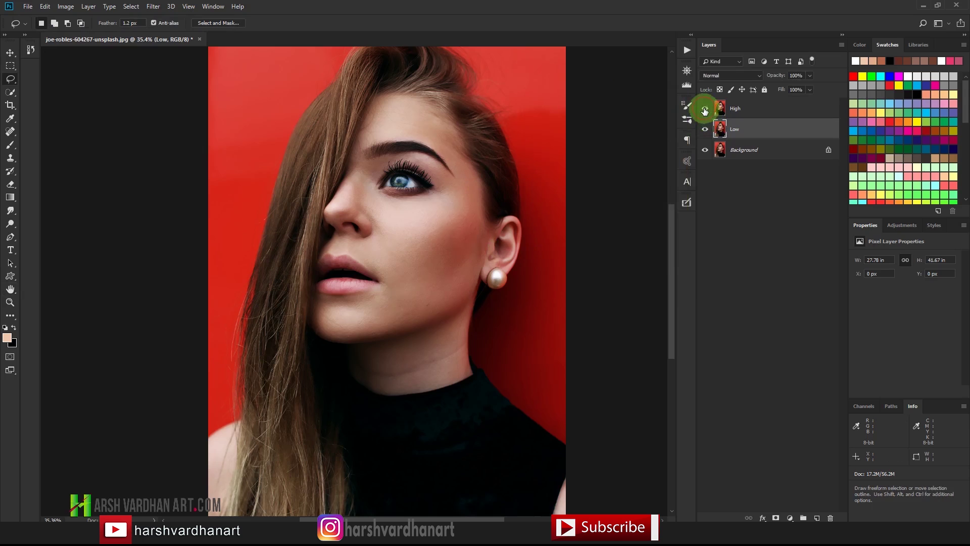
Make the High layer visible and active, and open the Apply Image settings for it
{"action": "left_click", "coordinate": [727, 110]}
{"action": "key", "text": "super+plus"}
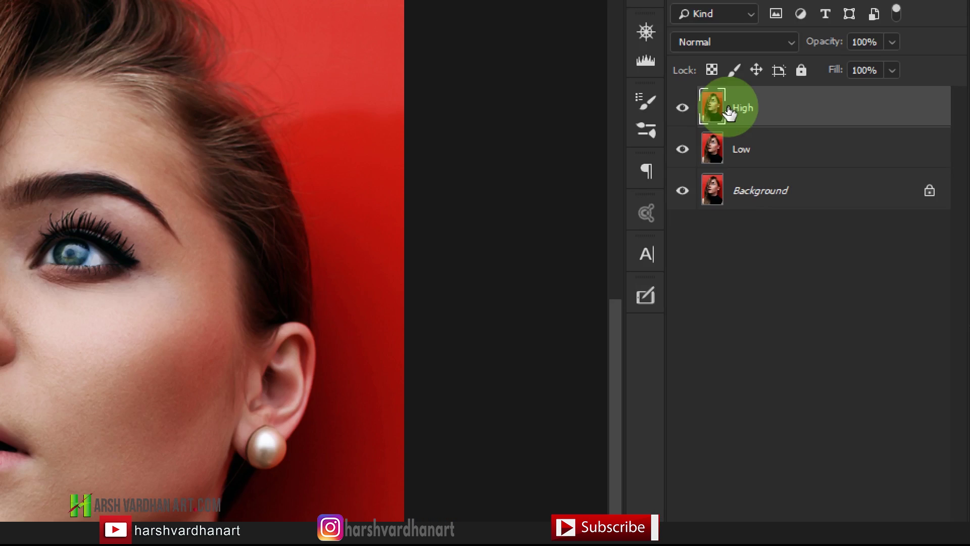
{"action": "key", "text": "super+minus"}
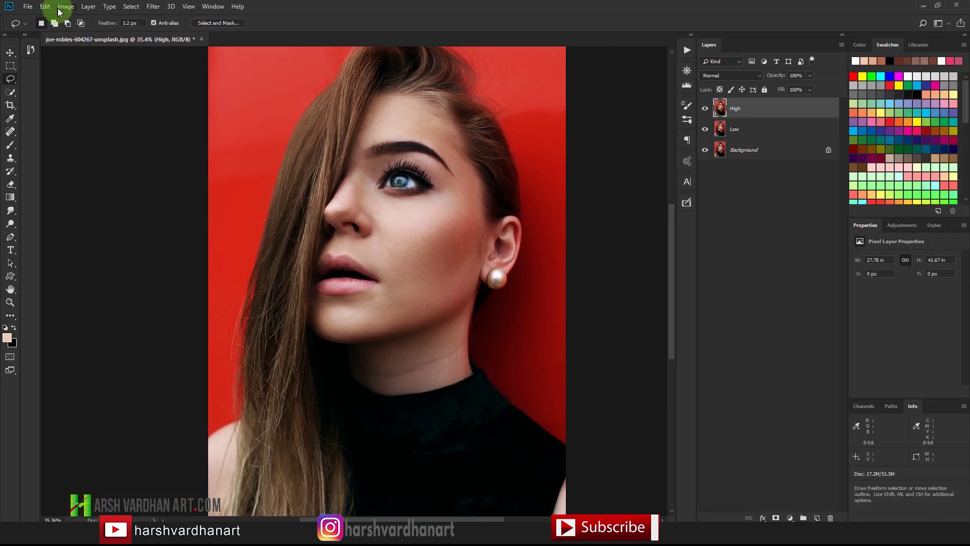
{"action": "key", "text": "super+plus"}
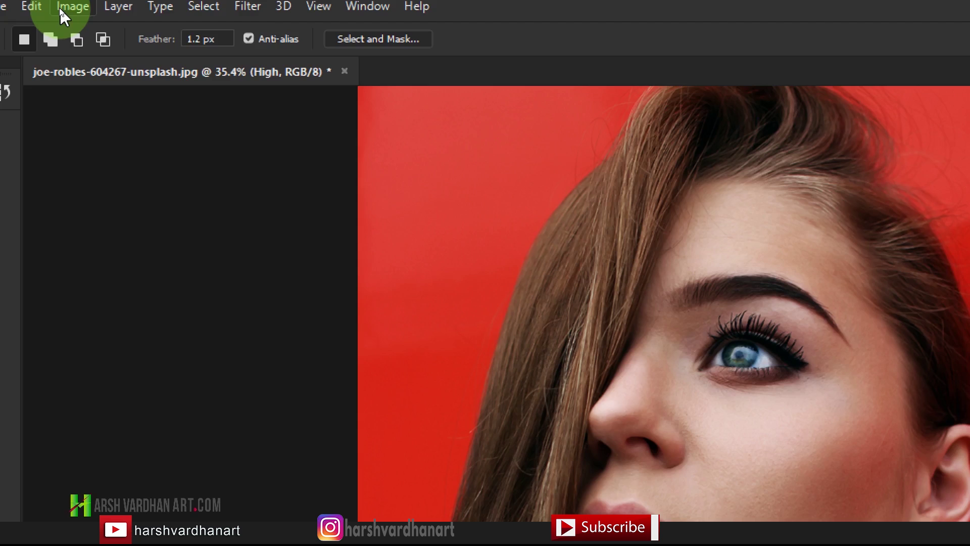
{"action": "left_click", "coordinate": [61, 7]}
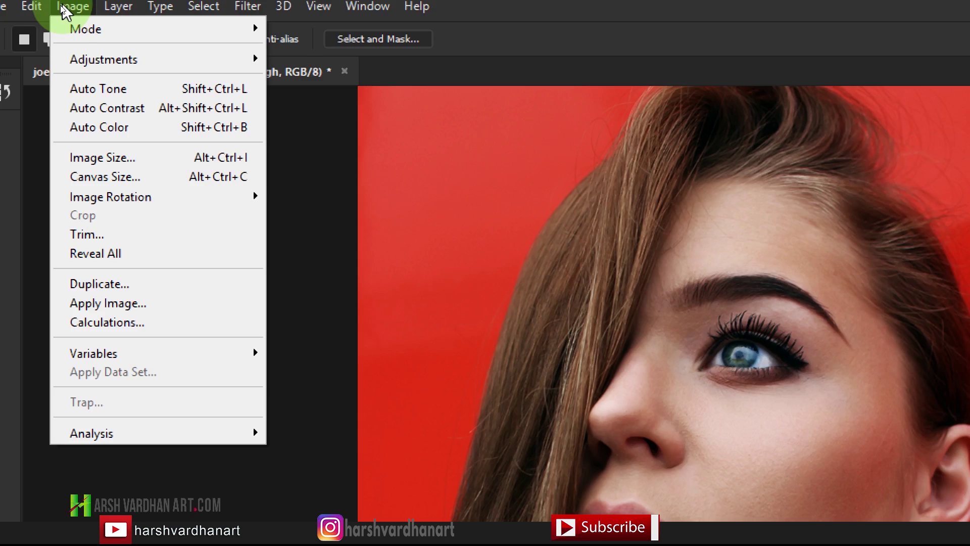
{"action": "mouse_move", "coordinate": [78, 28]}
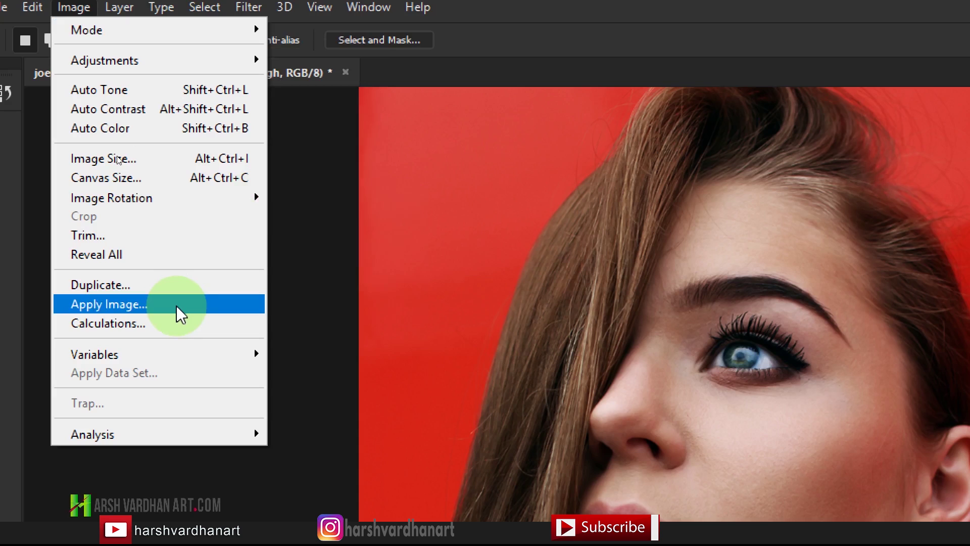
{"action": "left_click", "coordinate": [114, 305]}
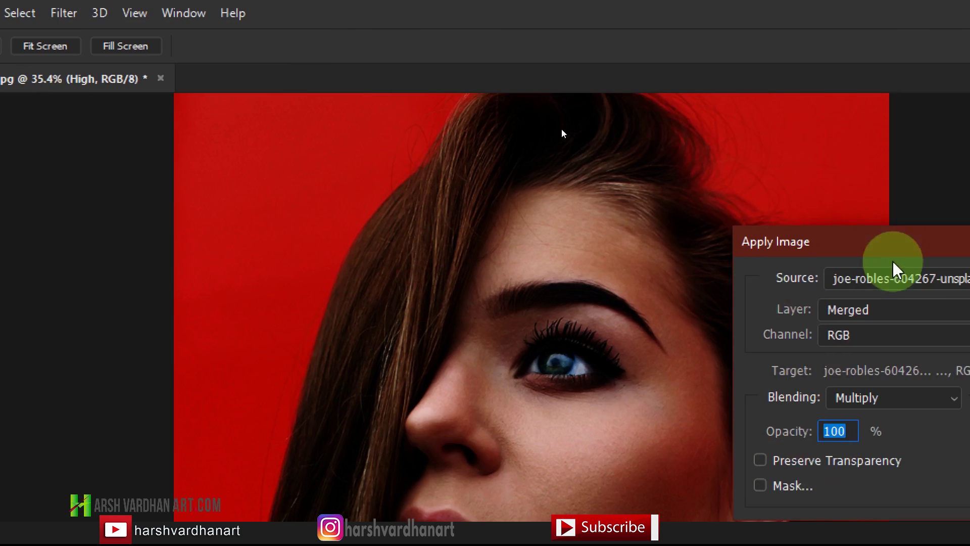
{"action": "left_click_drag", "start_coordinate": [877, 245], "coordinate": [634, 184]}
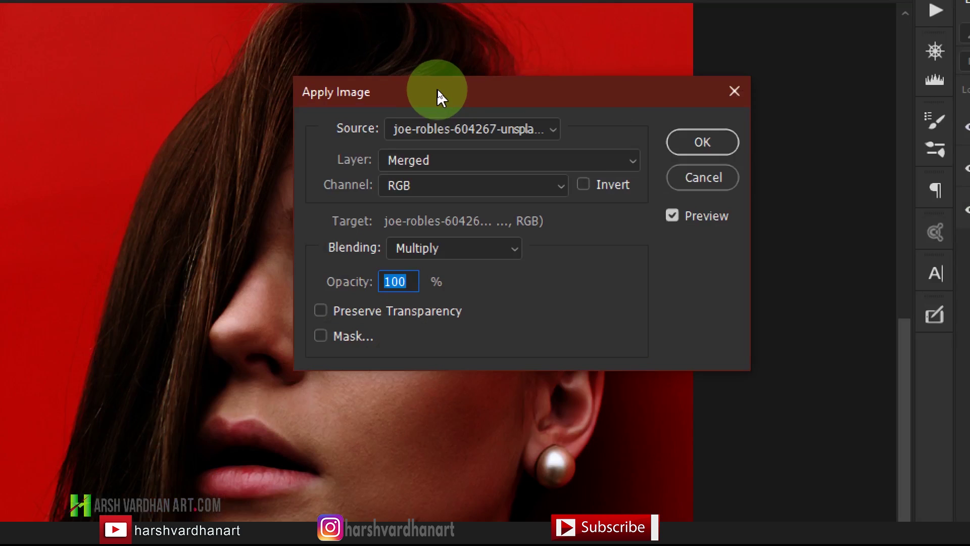
Set the Apply Image source layer to Low and the blending mode to Subtract
{"action": "left_click", "coordinate": [419, 110]}
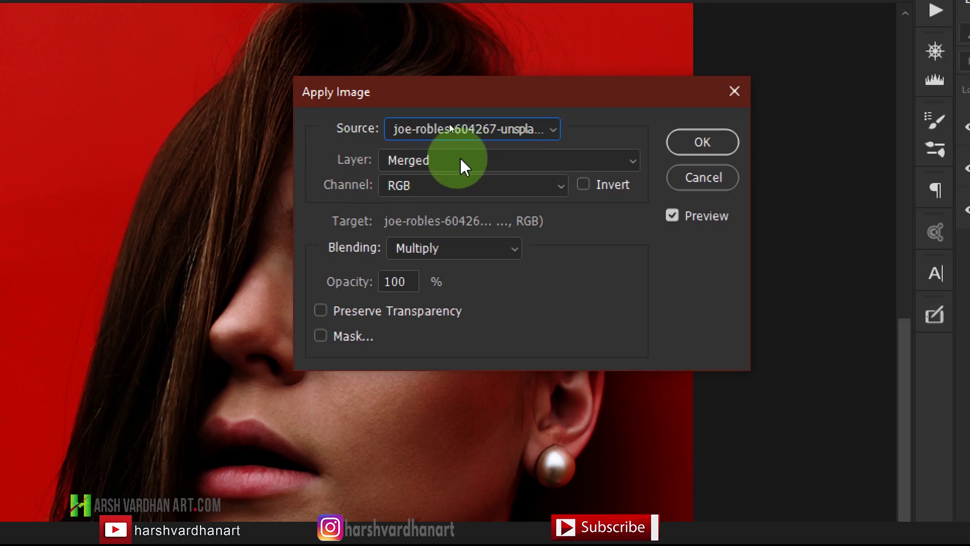
{"action": "left_click", "coordinate": [492, 157]}
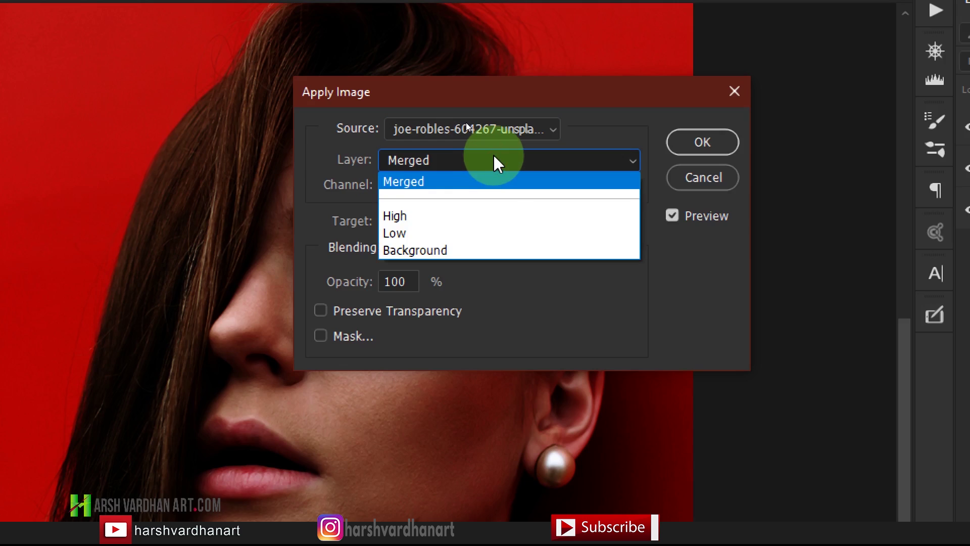
{"action": "left_click", "coordinate": [430, 234]}
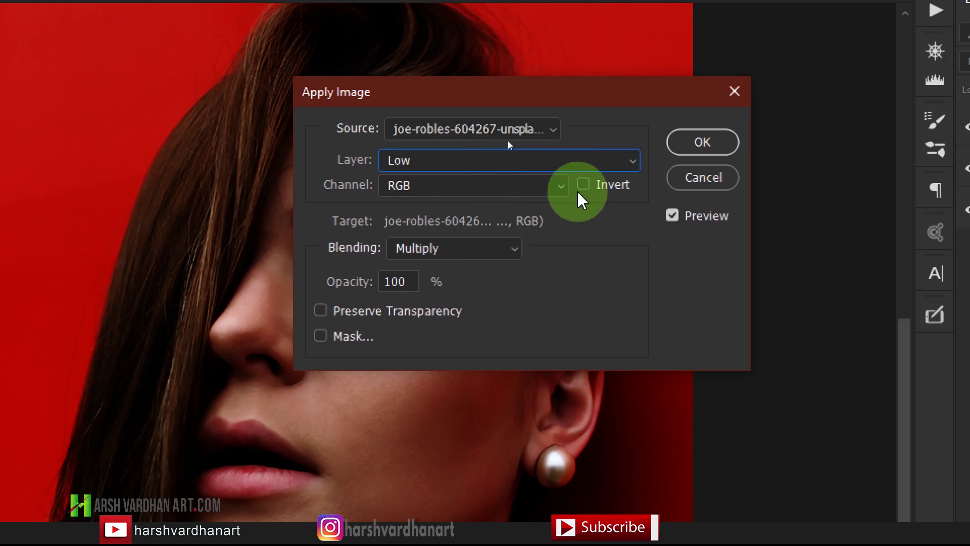
{"action": "left_click", "coordinate": [465, 251]}
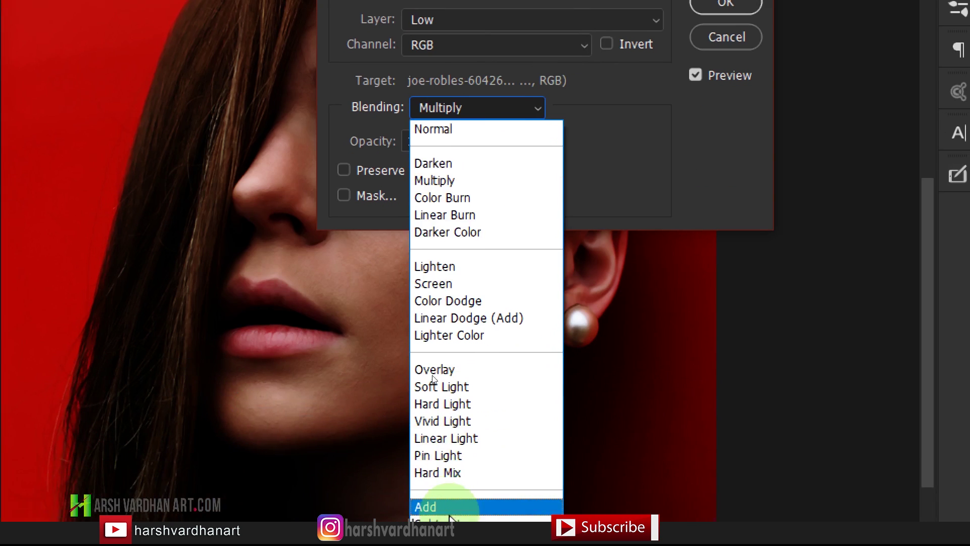
{"action": "left_click", "coordinate": [451, 524]}
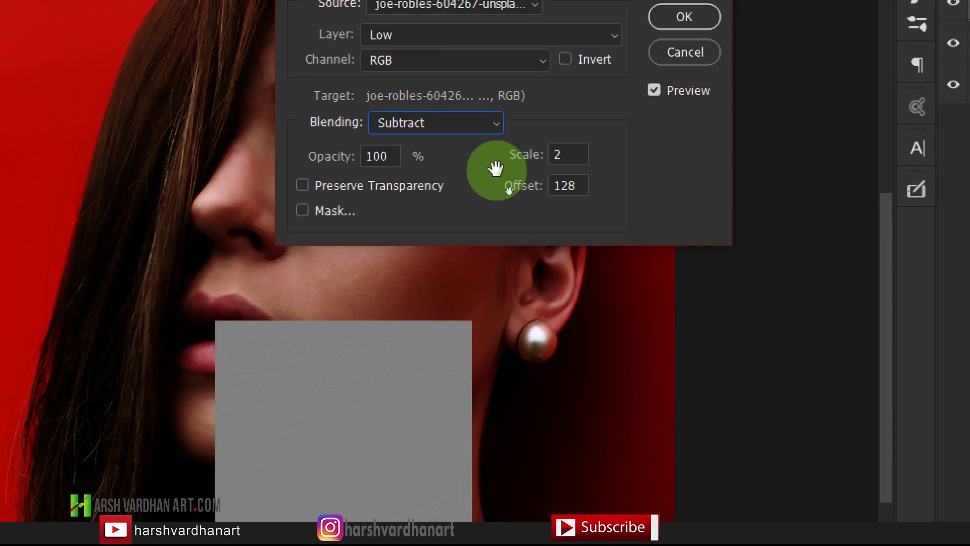
Try an offset of 0 for the Subtract blending in Apply Image
{"action": "left_click", "coordinate": [562, 155]}
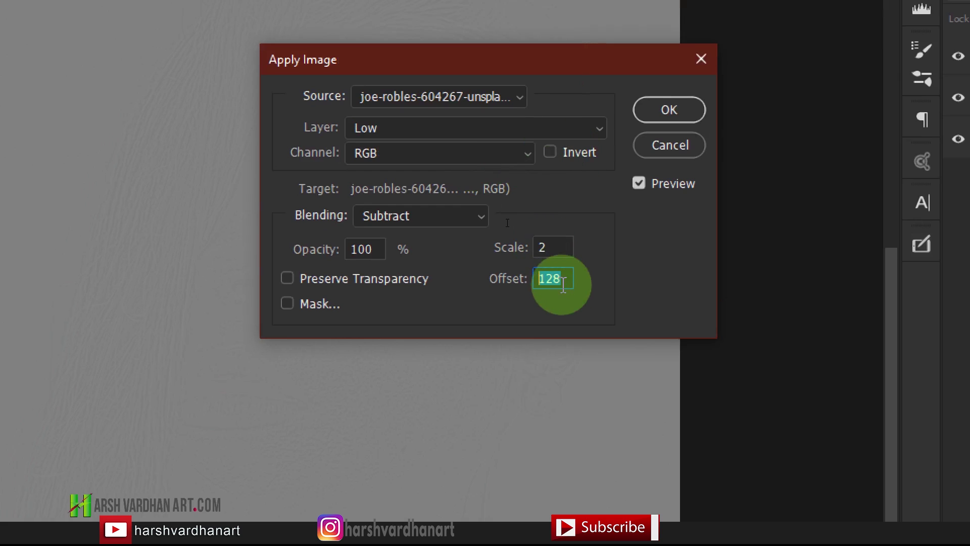
{"action": "type", "text": "0"}
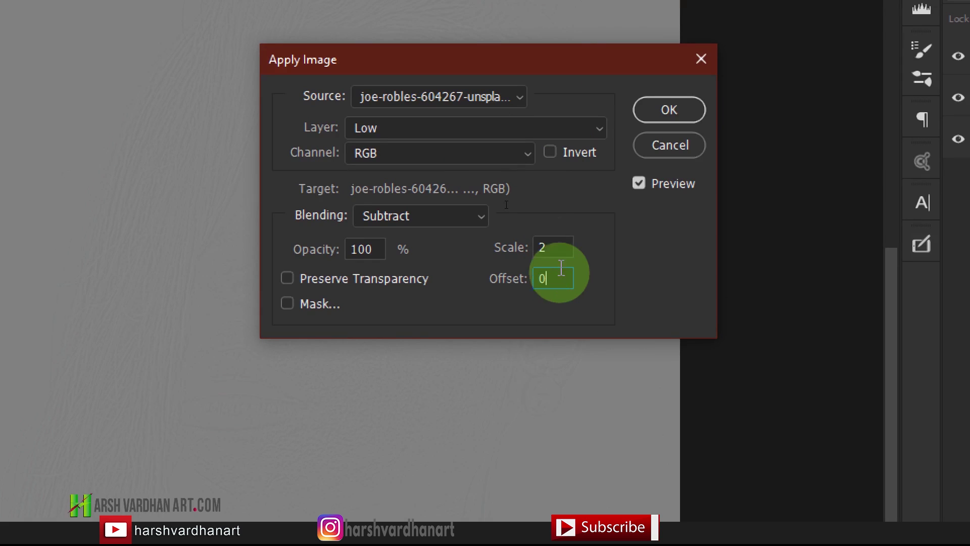
{"action": "left_click", "coordinate": [569, 247]}
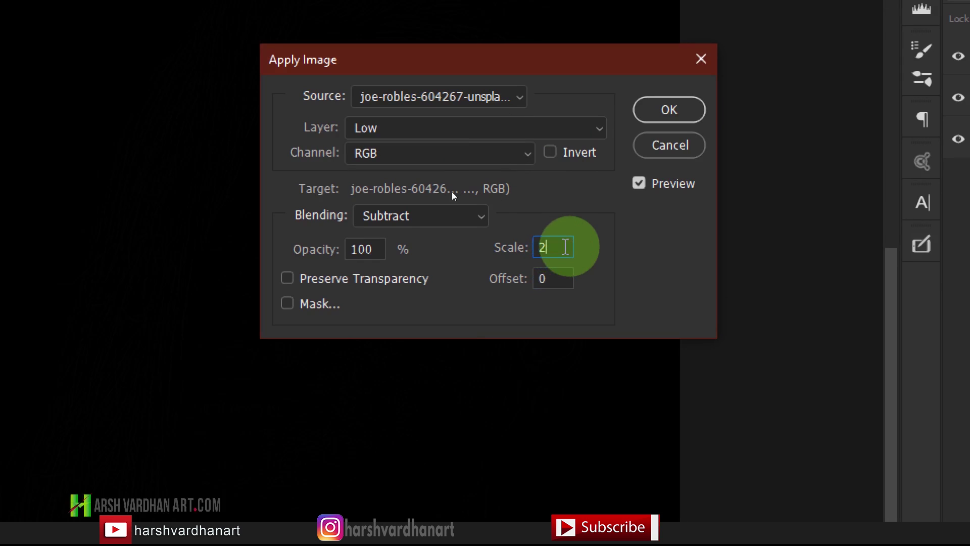
Try the Add blending mode in Apply Image and switch back to Subtract
{"action": "left_click", "coordinate": [446, 215]}
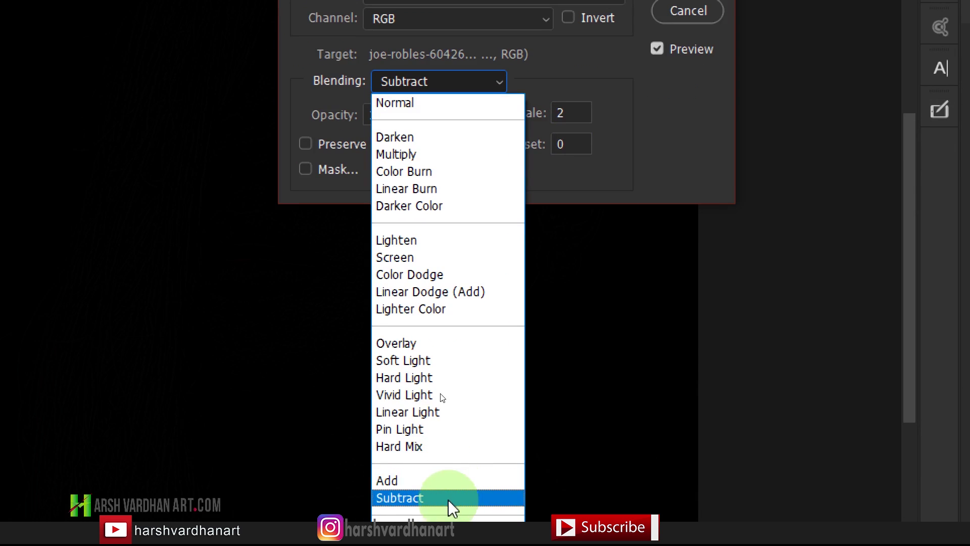
{"action": "left_click", "coordinate": [448, 481]}
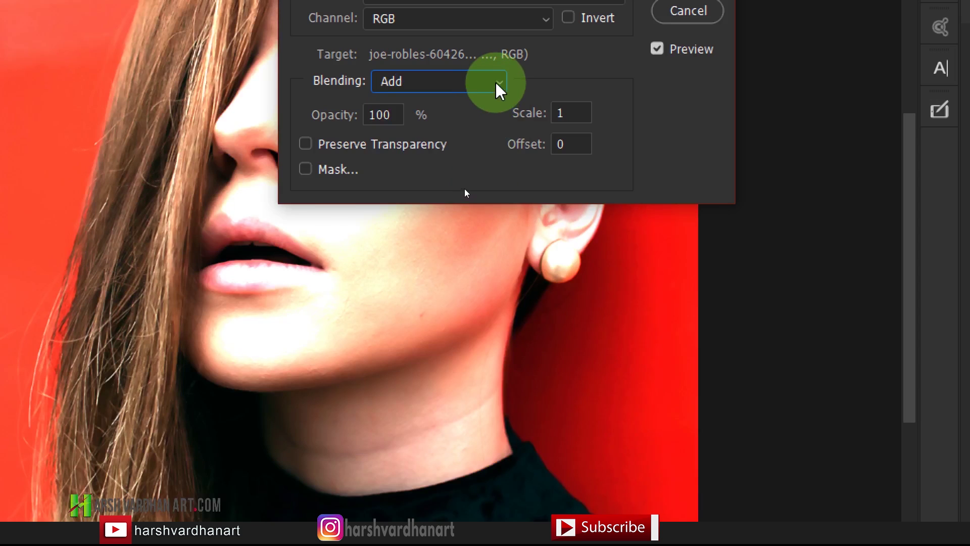
{"action": "left_click", "coordinate": [498, 85]}
{"action": "left_click", "coordinate": [460, 497]}
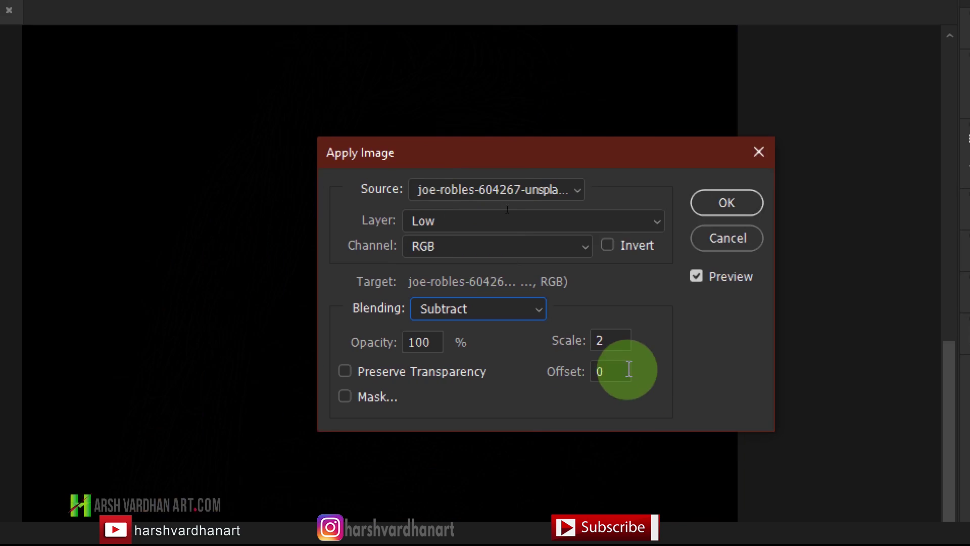
Set the Apply Image offset to 128 for the Subtract blending, keeping the scale at 2
{"action": "left_click", "coordinate": [613, 340]}
{"action": "left_click", "coordinate": [611, 370]}
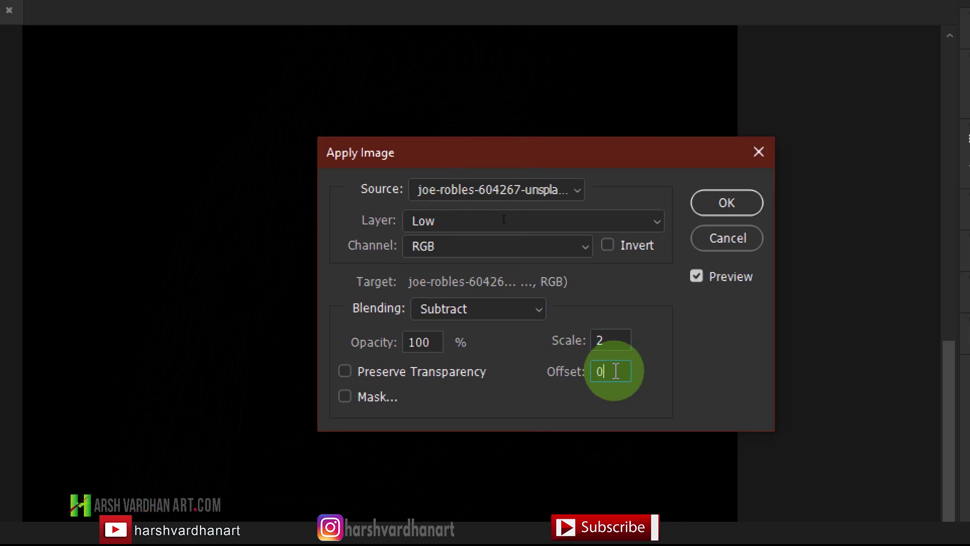
{"action": "type", "text": "128"}
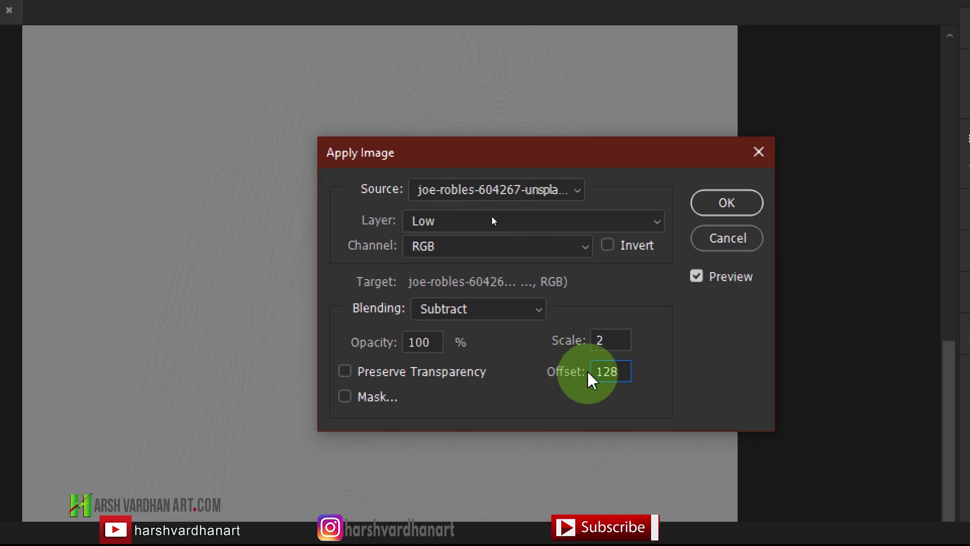
Apply the Subtract image calculation from the Low layer to High with scale 2 and offset 128
{"action": "left_click", "coordinate": [611, 340]}
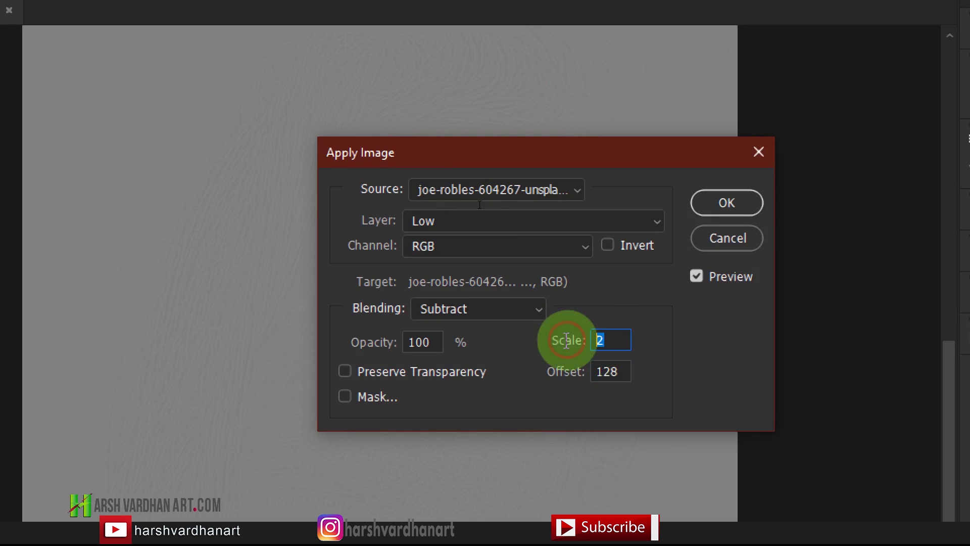
{"action": "left_click", "coordinate": [611, 373]}
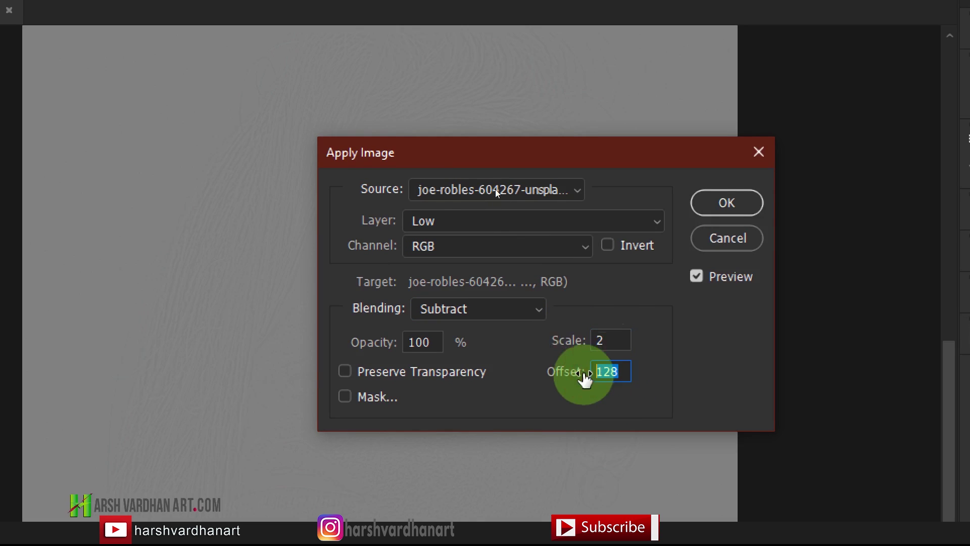
{"action": "left_click", "coordinate": [727, 204]}
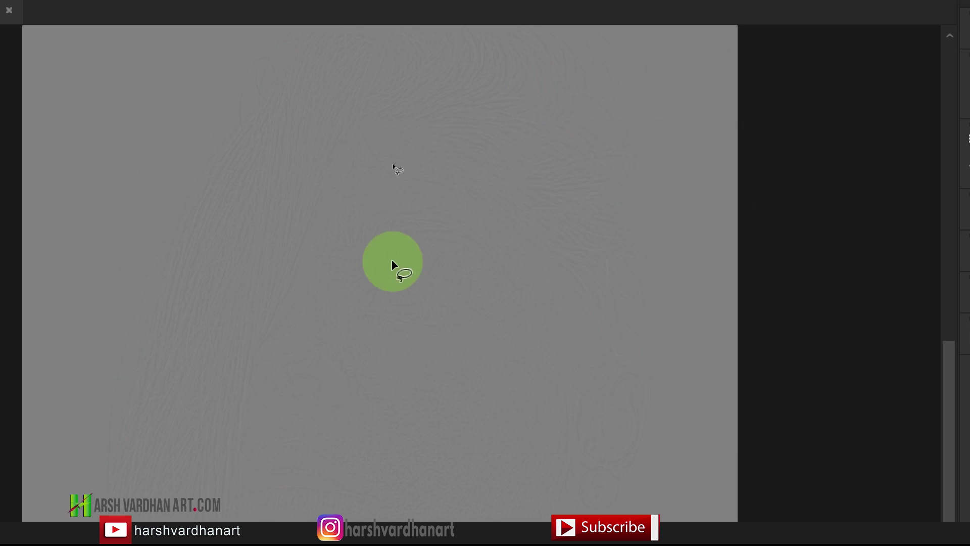
Set the High layer's blending mode to Linear Light
{"action": "key", "text": "super+minus"}
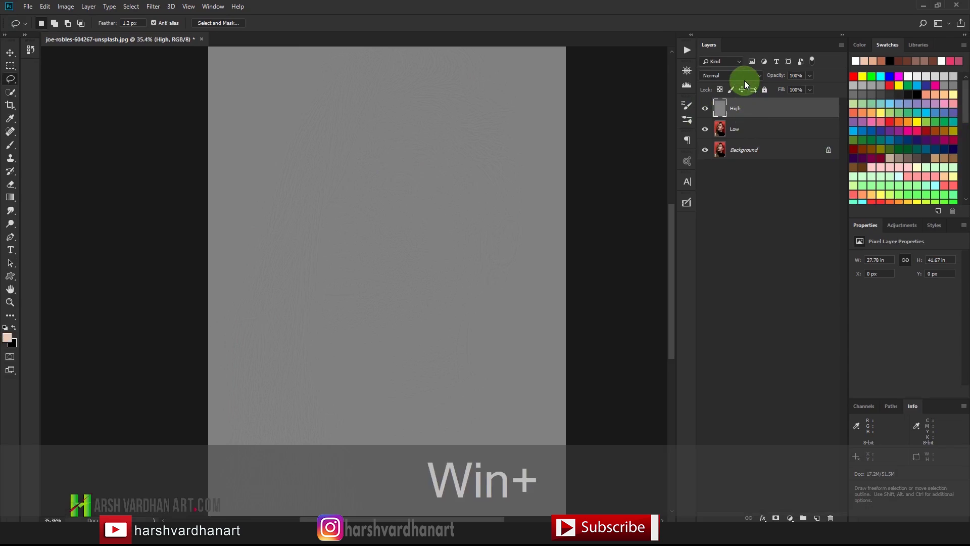
{"action": "key", "text": "super+plus"}
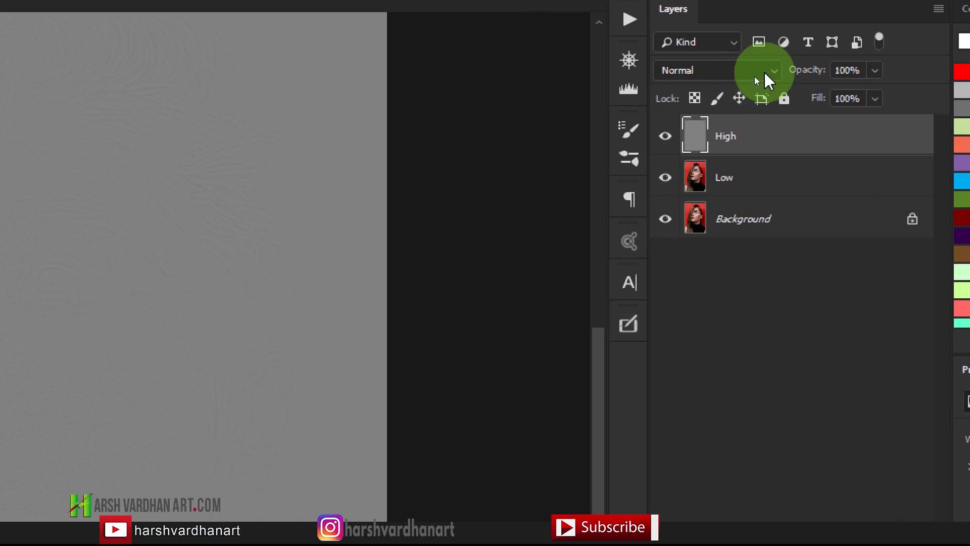
{"action": "left_click", "coordinate": [764, 71]}
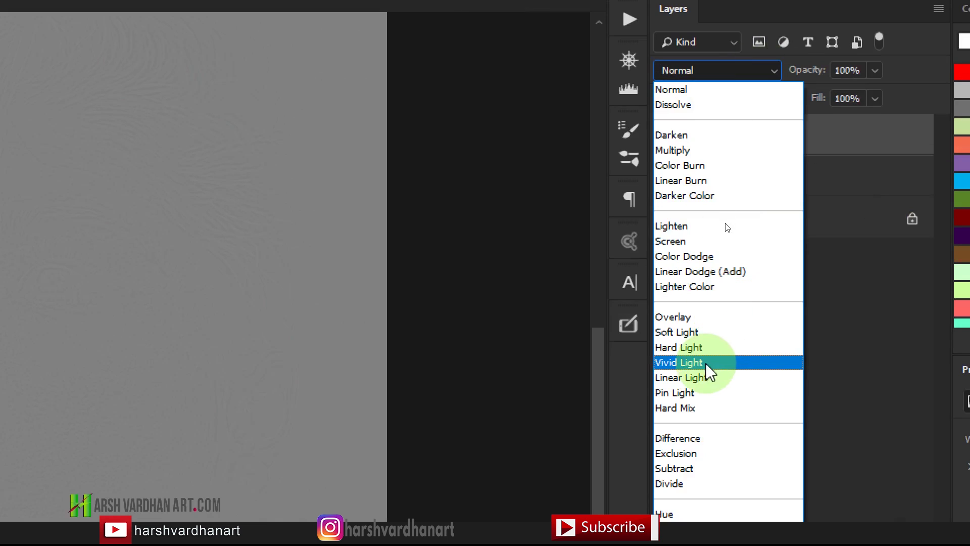
{"action": "left_click", "coordinate": [709, 382]}
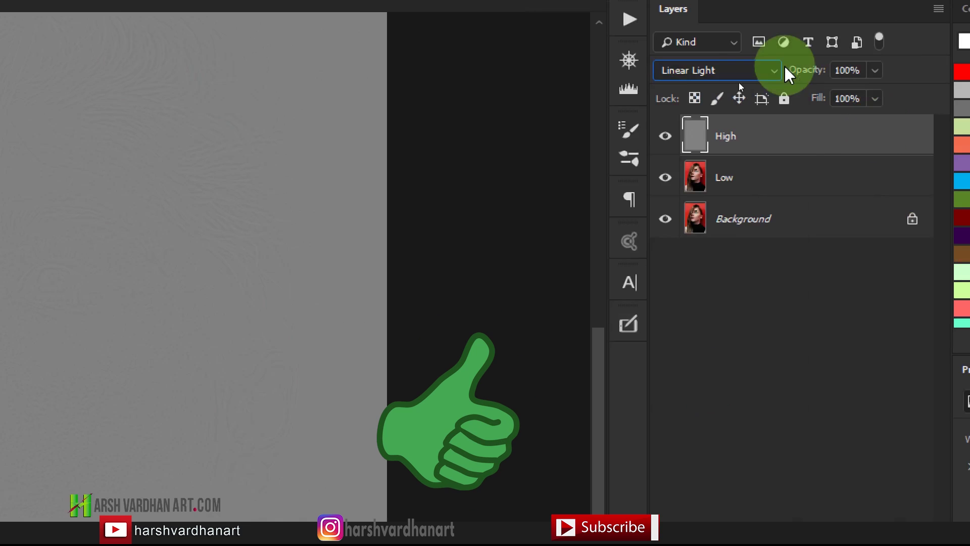
{"action": "key", "text": "super+minus"}
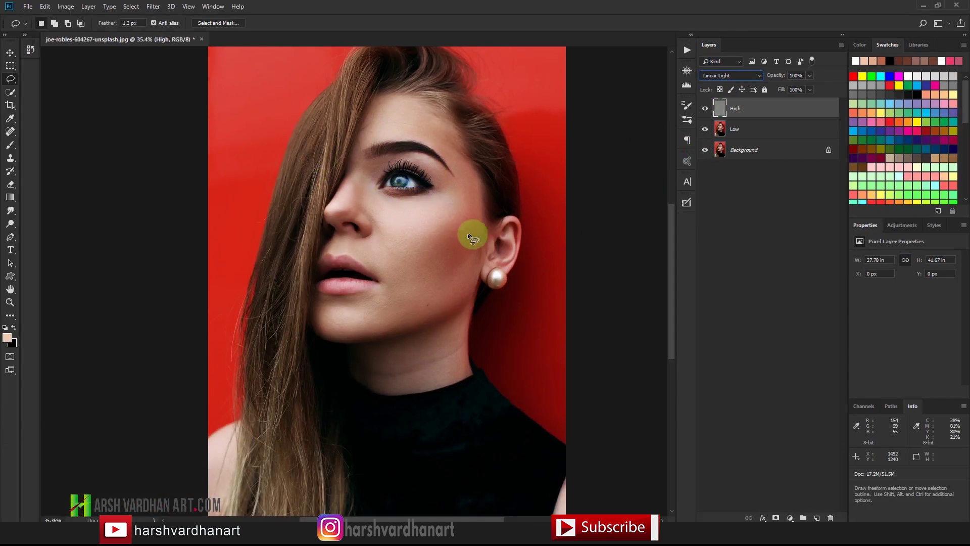
Group the High and Low layers and name the group "skin"
{"action": "left_click", "coordinate": [410, 217], "text": "ctrl"}
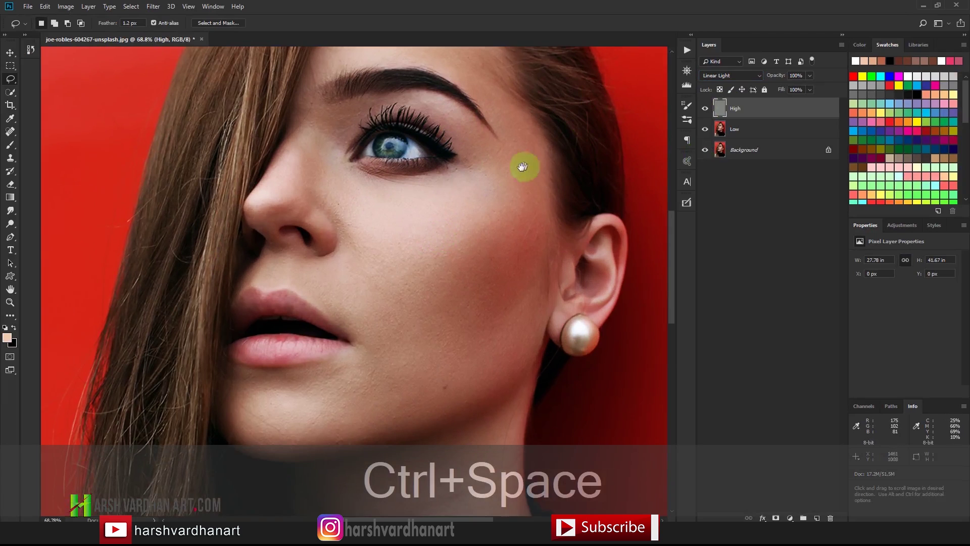
{"action": "key", "text": "shift"}
{"action": "left_click", "coordinate": [743, 130], "text": "shift"}
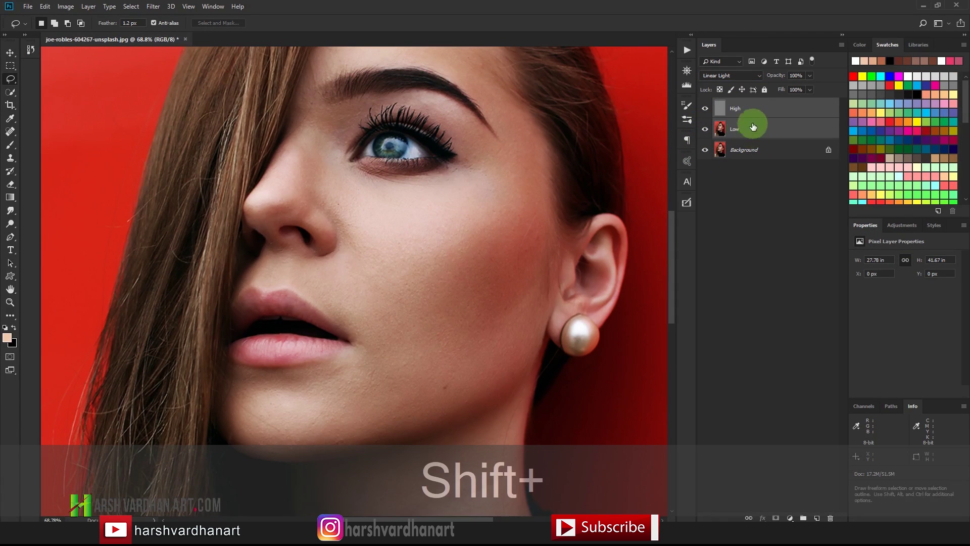
{"action": "key", "text": "ctrl"}
{"action": "key", "text": "ctrl+g"}
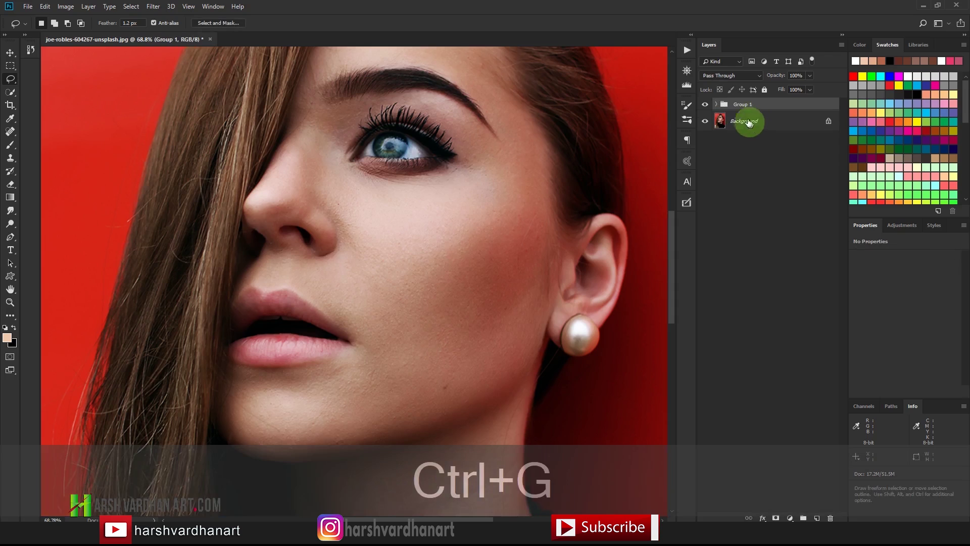
{"action": "double_click", "coordinate": [742, 103]}
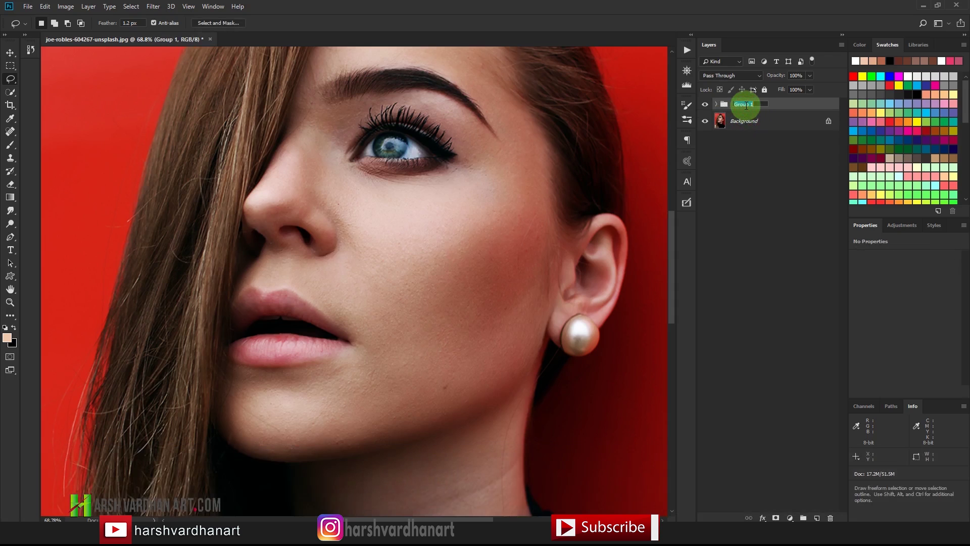
{"action": "key", "text": "Return"}
Compare the portrait with and without the skin group, and expand the group to inspect its Low and High layers
{"action": "left_click", "coordinate": [704, 108]}
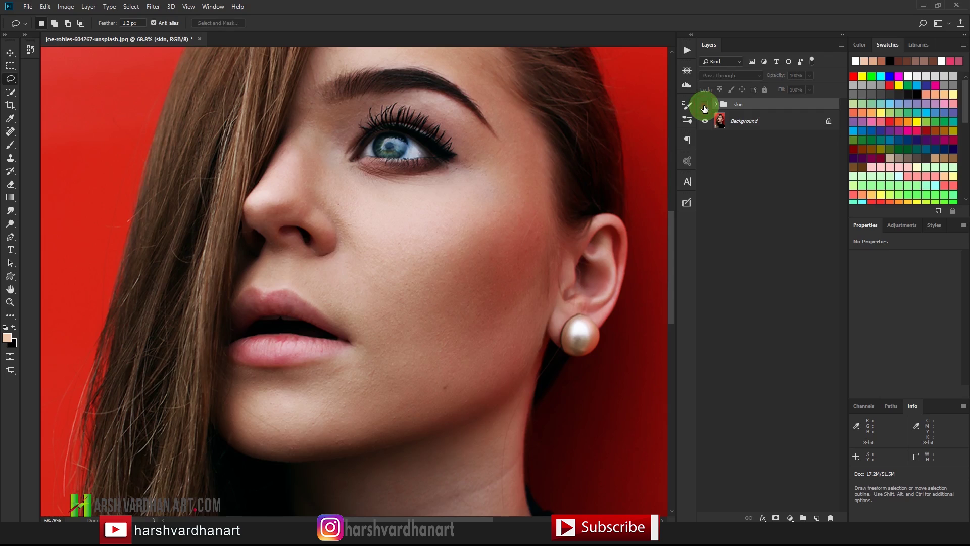
{"action": "left_click", "coordinate": [704, 108]}
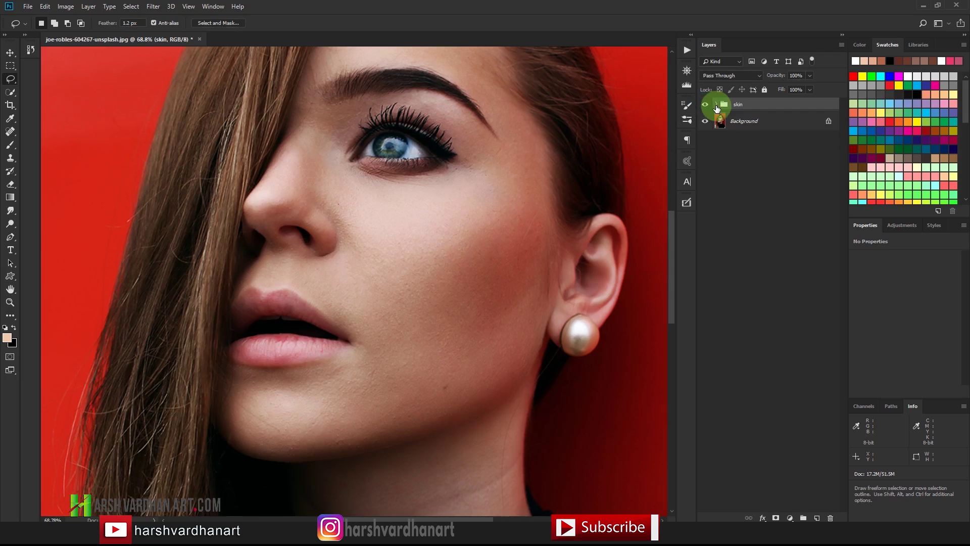
{"action": "left_click", "coordinate": [716, 104]}
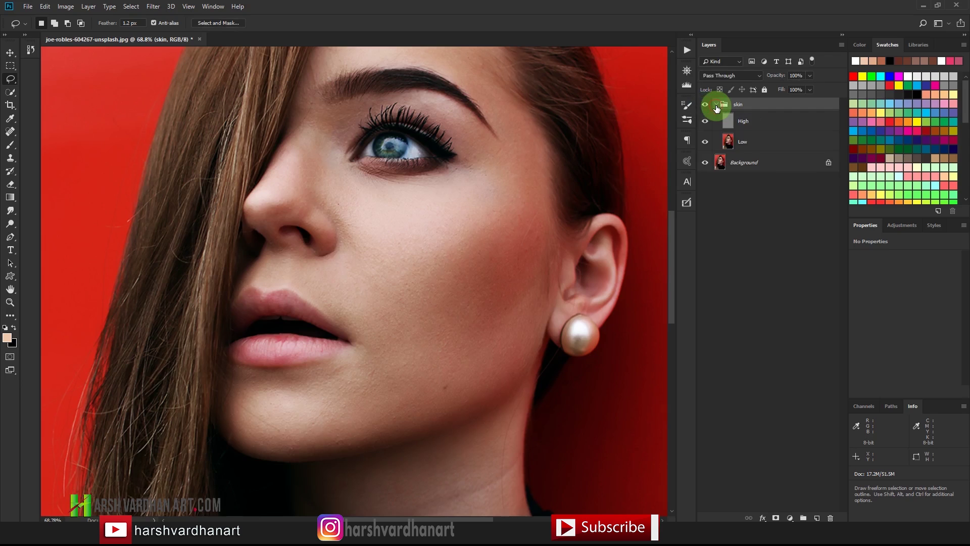
{"action": "left_click", "coordinate": [728, 145]}
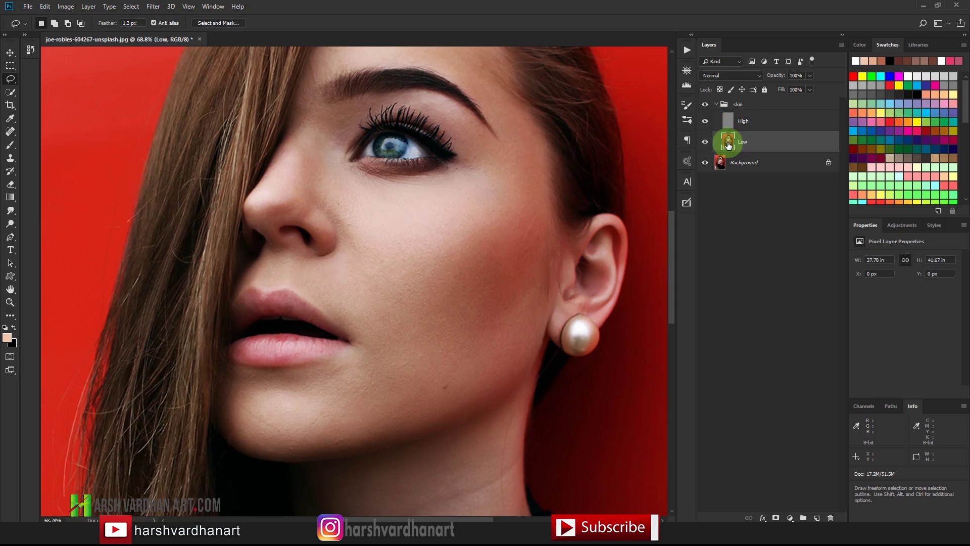
{"action": "left_click", "coordinate": [704, 146], "text": "alt"}
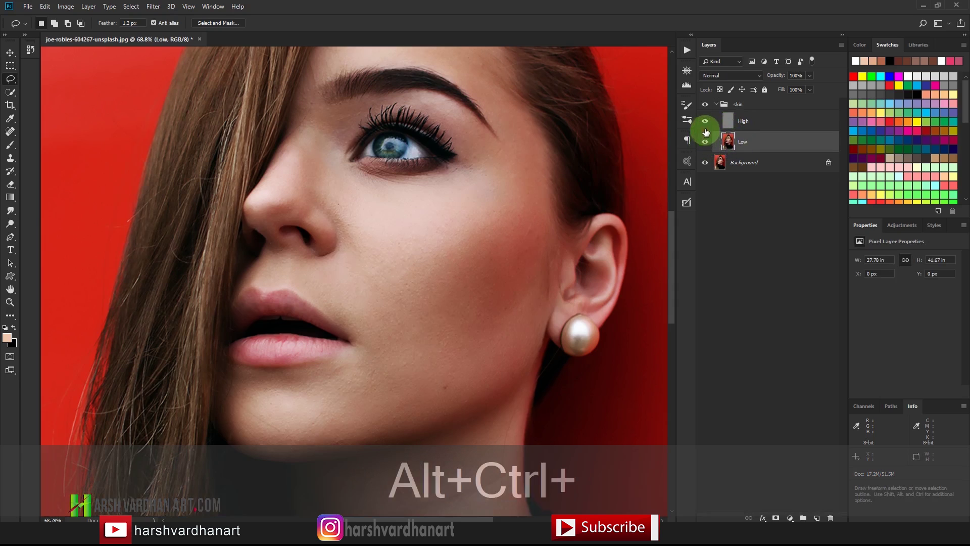
{"action": "left_click", "coordinate": [706, 124], "text": "alt"}
{"action": "left_click", "coordinate": [705, 125], "text": "alt"}
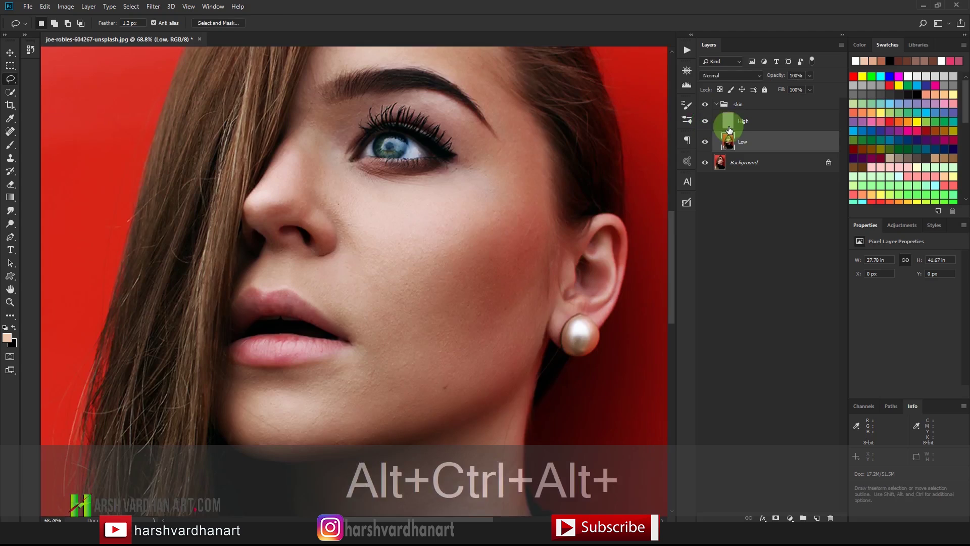
{"action": "left_click", "coordinate": [728, 128]}
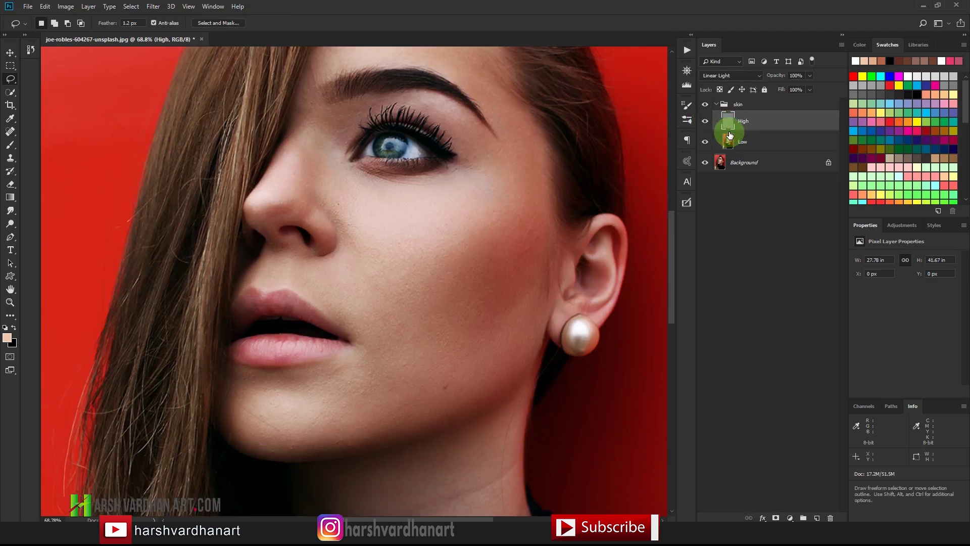
Add a new empty layer named "skin tones" directly above the Low layer
{"action": "left_click", "coordinate": [729, 139]}
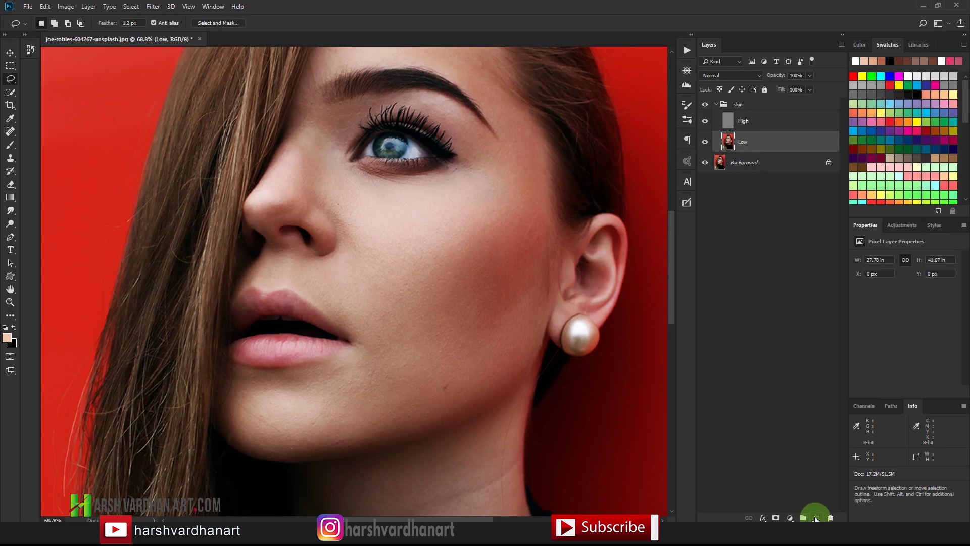
{"action": "left_click", "coordinate": [815, 518]}
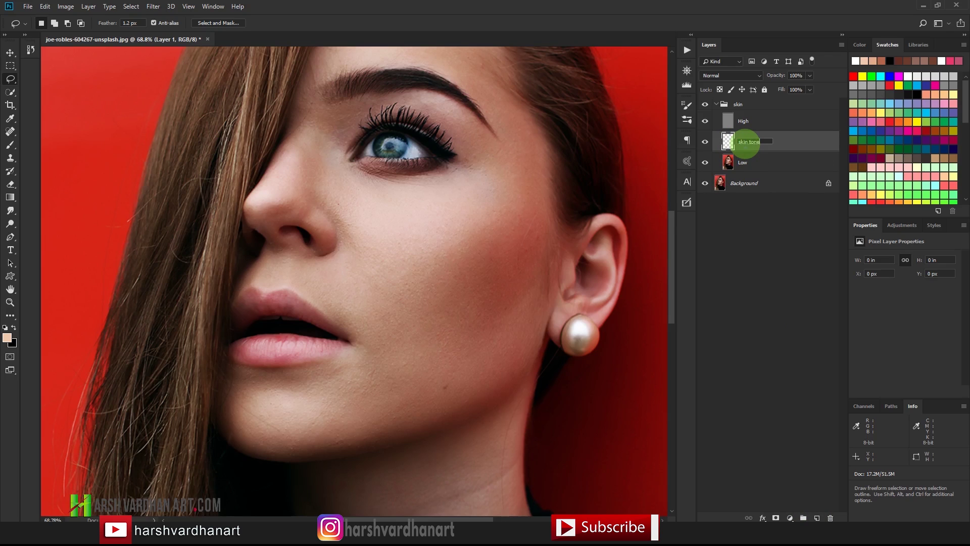
On the Low layer, draw a freehand Lasso selection around the cheek below the eye, about 429 by 364 px
{"action": "left_click", "coordinate": [738, 163]}
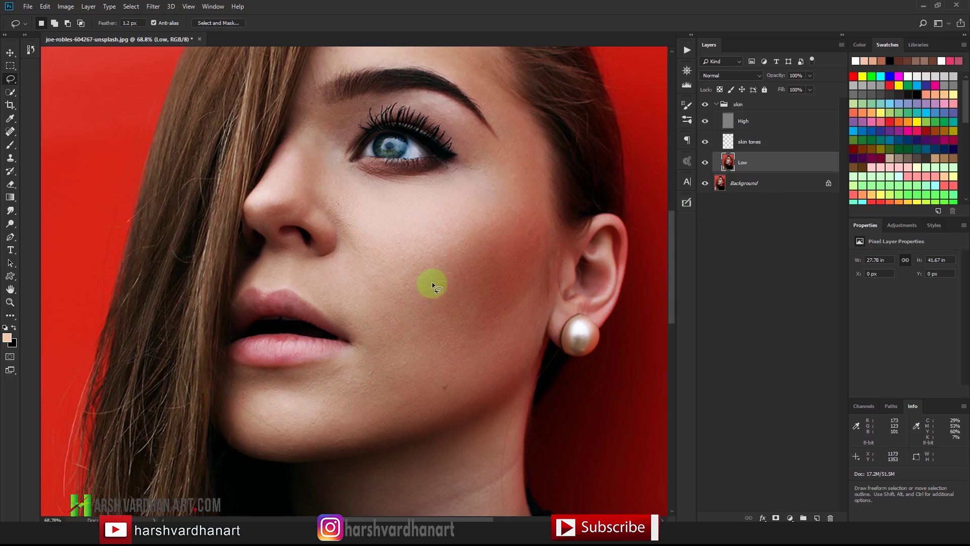
{"action": "left_click", "coordinate": [11, 82]}
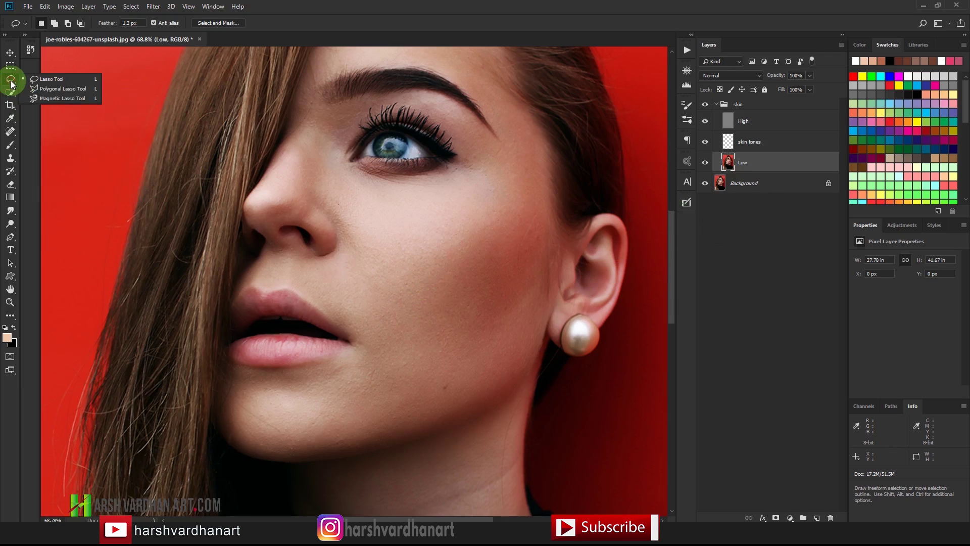
{"action": "left_click", "coordinate": [33, 80]}
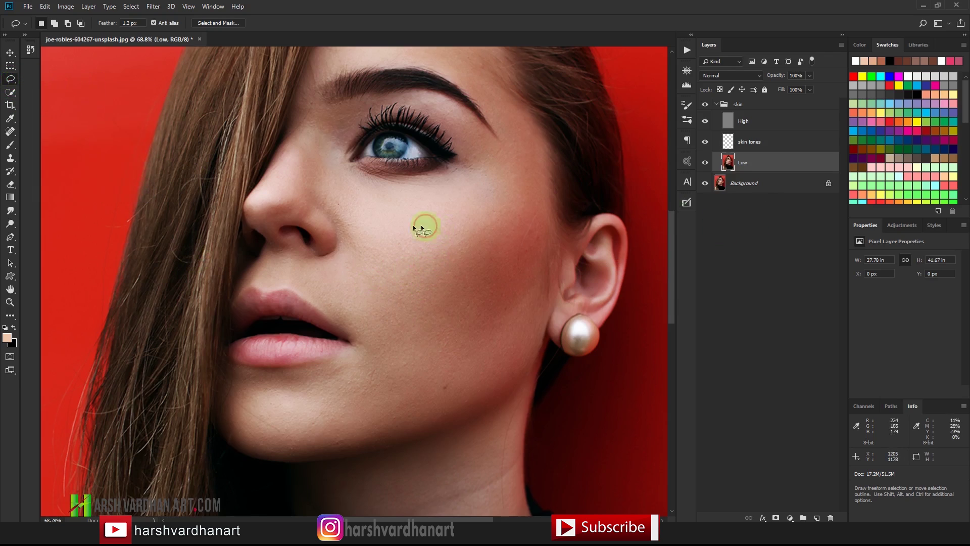
{"action": "mouse_move", "coordinate": [414, 225]}
{"action": "left_mouse_down"}
{"action": "mouse_move", "coordinate": [418, 332]}
{"action": "mouse_move", "coordinate": [491, 304]}
{"action": "mouse_move", "coordinate": [507, 239]}
{"action": "mouse_move", "coordinate": [485, 209]}
{"action": "mouse_move", "coordinate": [428, 225]}
{"action": "mouse_move", "coordinate": [443, 239]}
{"action": "left_mouse_up"}
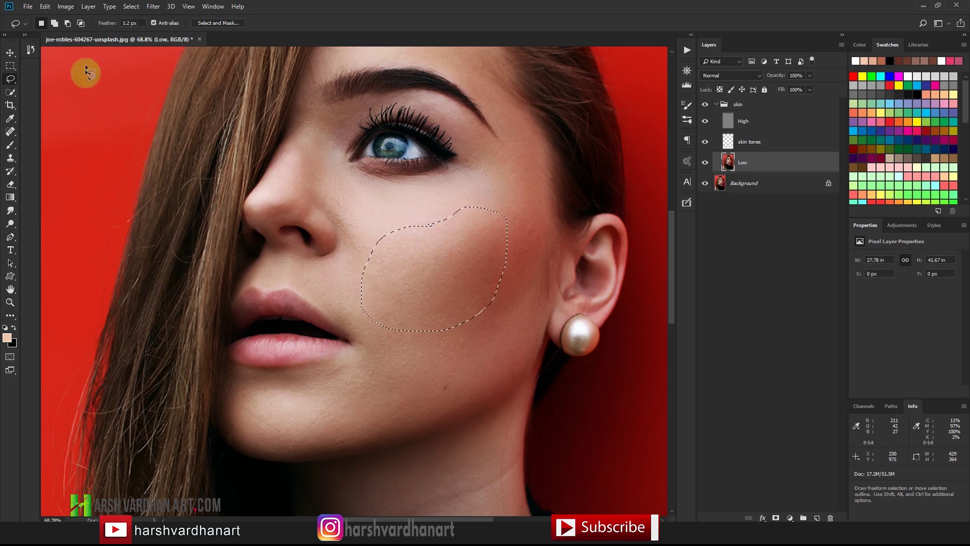
Apply a Gaussian Blur with a radius of 18 pixels to the selected cheek area
{"action": "left_click", "coordinate": [153, 7]}
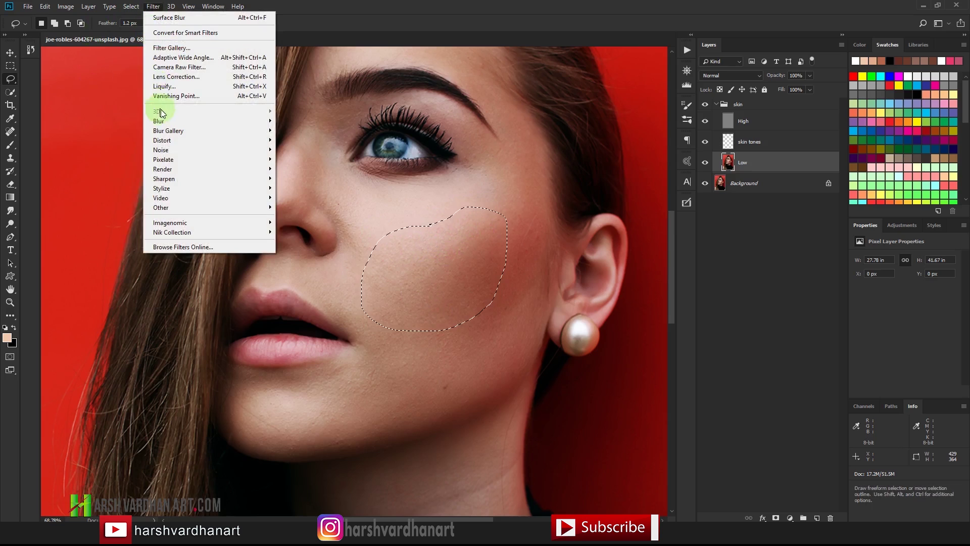
{"action": "mouse_move", "coordinate": [191, 121]}
{"action": "left_click", "coordinate": [303, 159]}
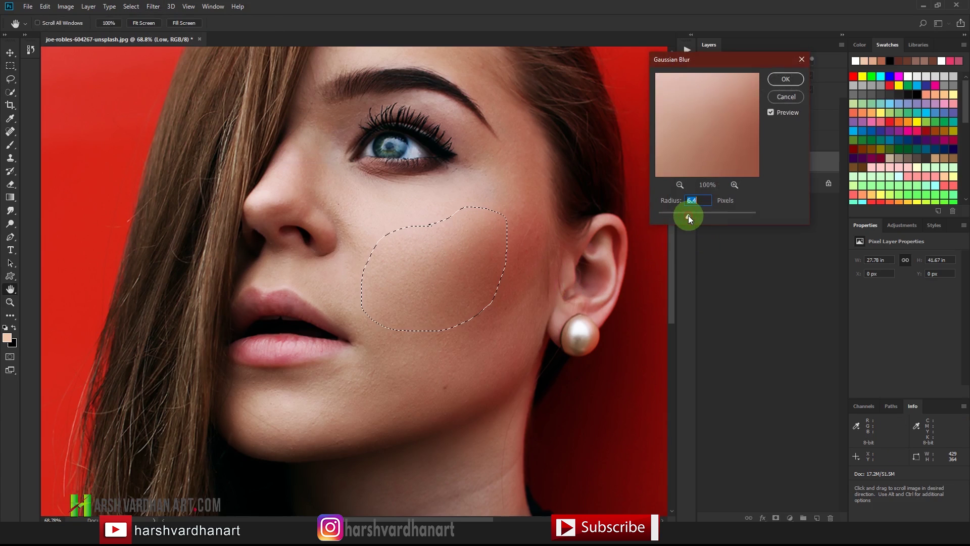
{"action": "mouse_move", "coordinate": [688, 217]}
{"action": "left_mouse_down"}
{"action": "mouse_move", "coordinate": [713, 216]}
{"action": "mouse_move", "coordinate": [700, 218]}
{"action": "left_mouse_up"}
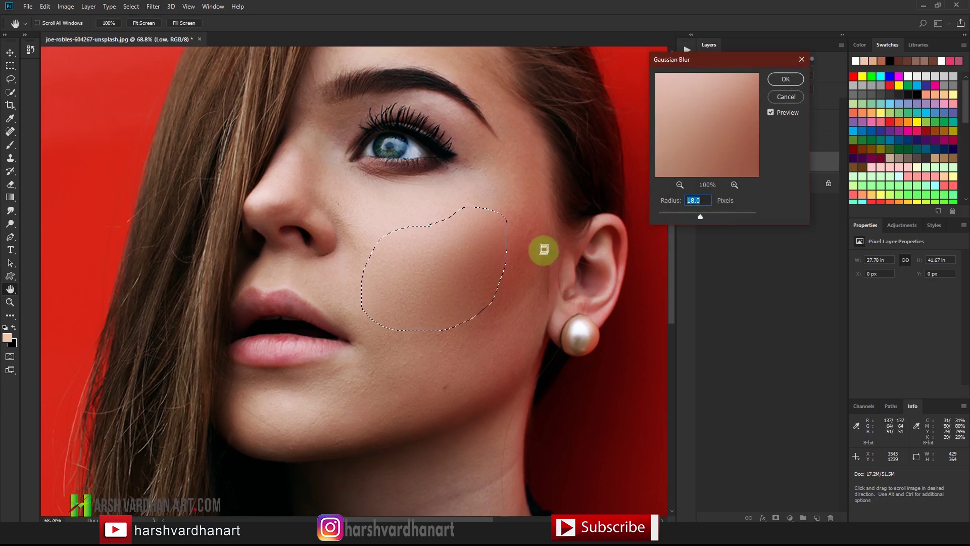
{"action": "left_click", "coordinate": [784, 79]}
Lasso the lower cheek beside the mouth, about 415 by 332 px, and reapply the last Gaussian Blur
{"action": "key", "text": "l"}
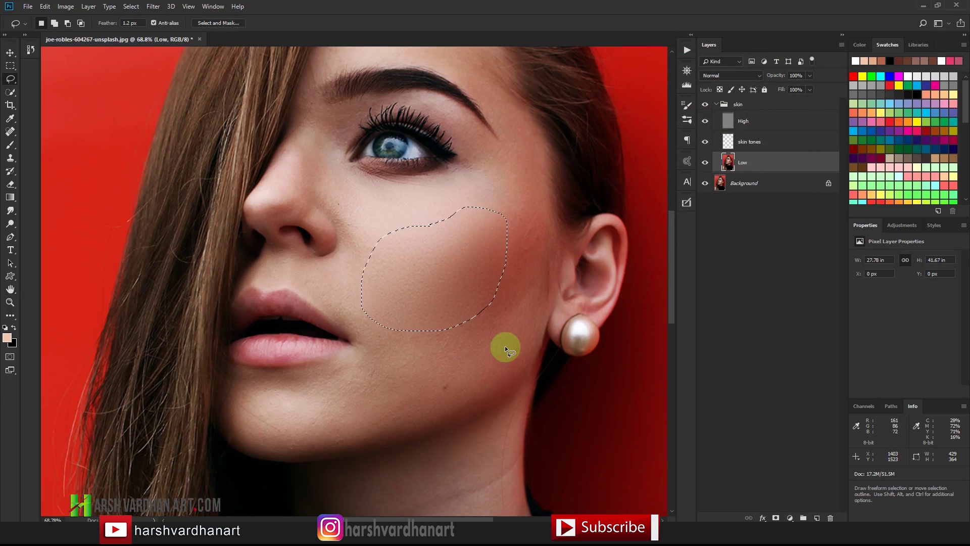
{"action": "mouse_move", "coordinate": [507, 338]}
{"action": "left_mouse_down"}
{"action": "mouse_move", "coordinate": [490, 354]}
{"action": "mouse_move", "coordinate": [380, 371]}
{"action": "mouse_move", "coordinate": [380, 294]}
{"action": "mouse_move", "coordinate": [499, 333]}
{"action": "left_mouse_up"}
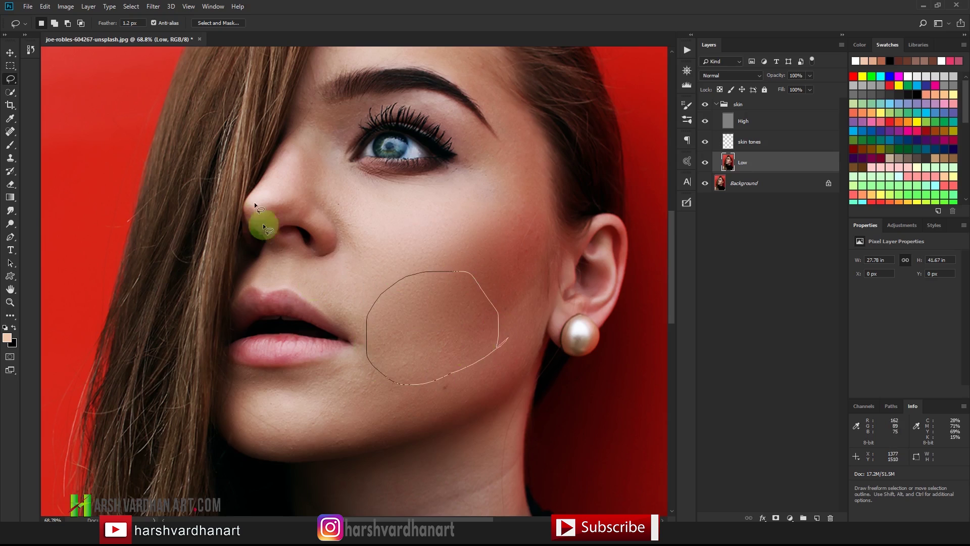
{"action": "left_click", "coordinate": [151, 6]}
{"action": "left_click", "coordinate": [147, 12]}
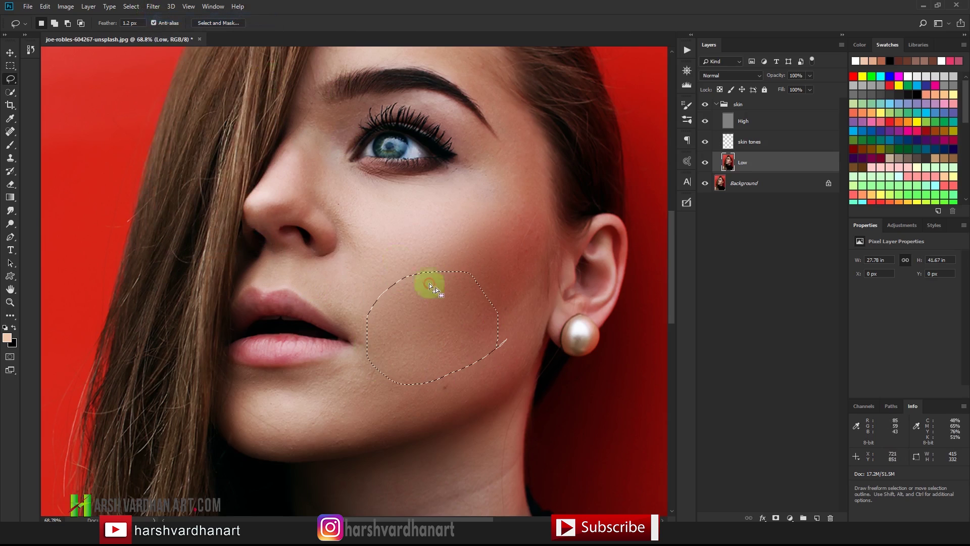
Lasso the skin beside the nostril, about 181 by 231 px, reapply the last Gaussian Blur and deselect
{"action": "mouse_move", "coordinate": [360, 223]}
{"action": "left_mouse_down"}
{"action": "mouse_move", "coordinate": [328, 249]}
{"action": "mouse_move", "coordinate": [310, 197]}
{"action": "mouse_move", "coordinate": [360, 214]}
{"action": "left_mouse_up"}
{"action": "left_click_drag", "start_coordinate": [288, 204], "coordinate": [299, 220]}
{"action": "left_click", "coordinate": [153, 7]}
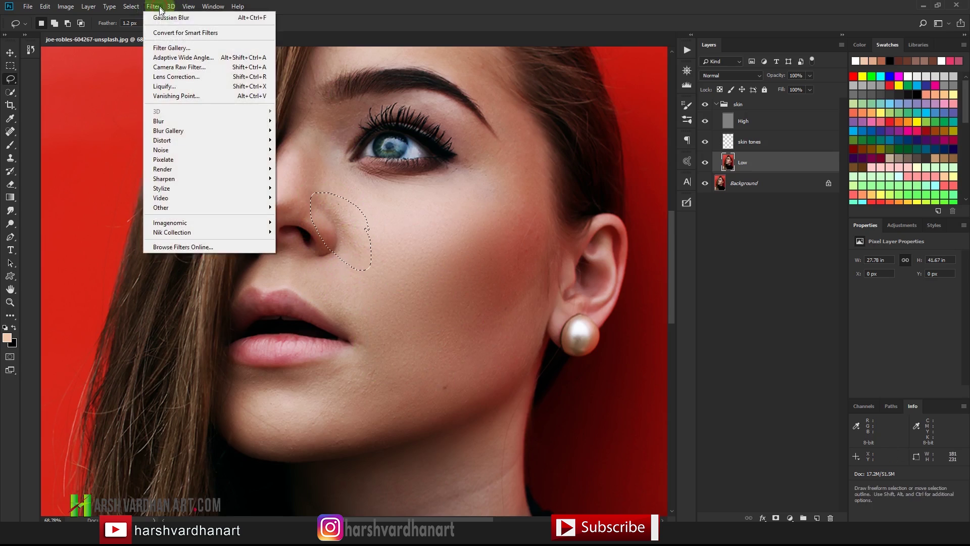
{"action": "left_click", "coordinate": [152, 14]}
{"action": "key", "text": "ctrl+d"}
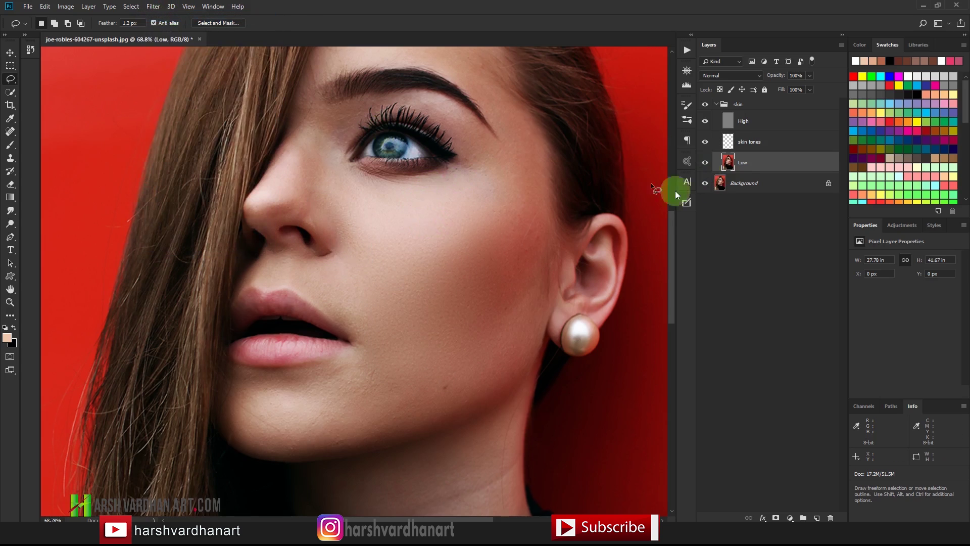
Examine the smoothed skin around the nose and cheek up close
{"action": "left_click_drag", "start_coordinate": [340, 249], "coordinate": [364, 264]}
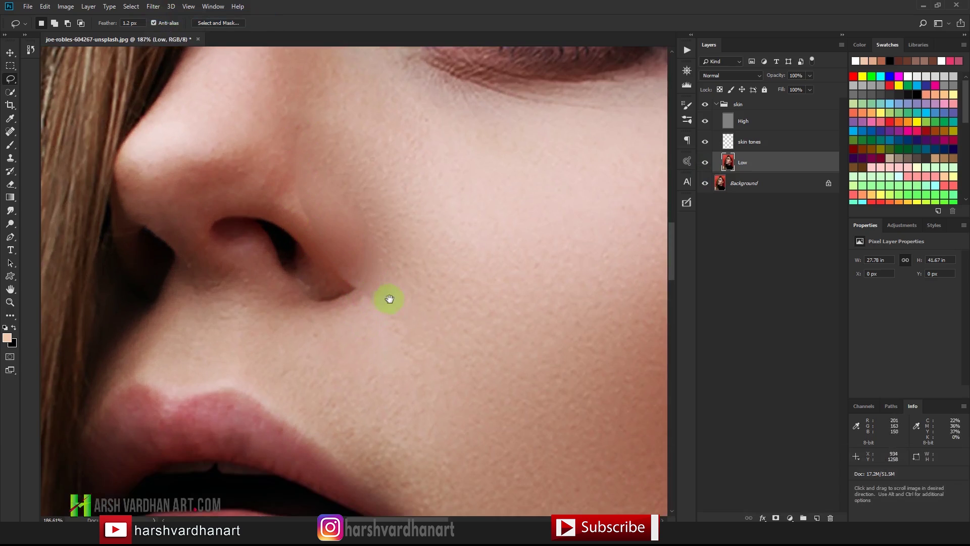
{"action": "key", "text": "ctrl+space"}
{"action": "left_click_drag", "start_coordinate": [447, 227], "coordinate": [423, 228]}
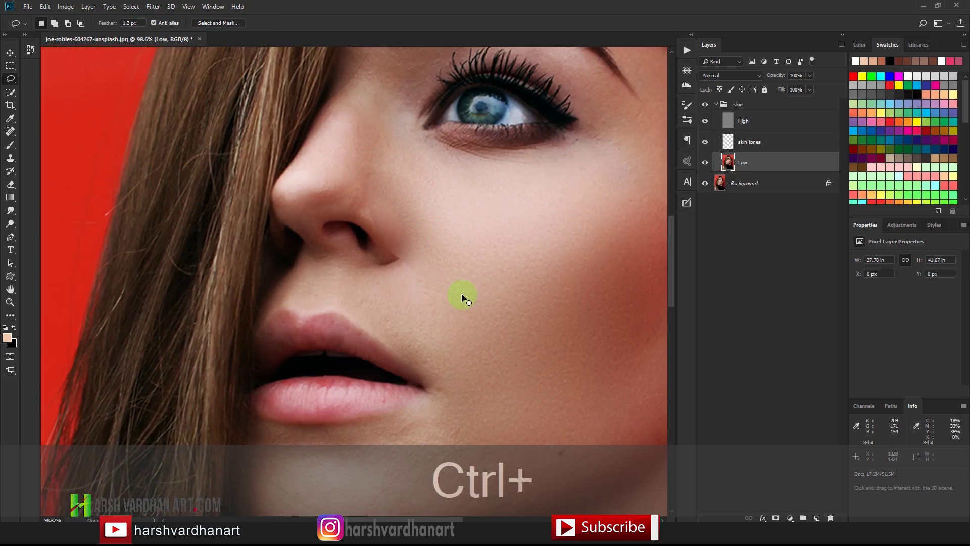
Undo the last Gaussian Blur beside the nostril and clear the selection
{"action": "key", "text": "ctrl+z"}
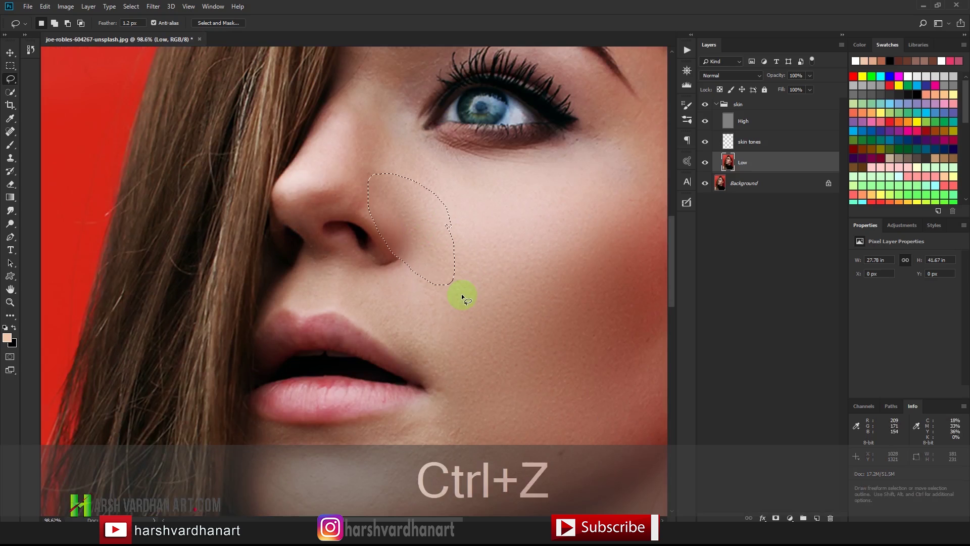
{"action": "key", "text": "ctrl+alt+z"}
{"action": "left_click", "coordinate": [483, 275]}
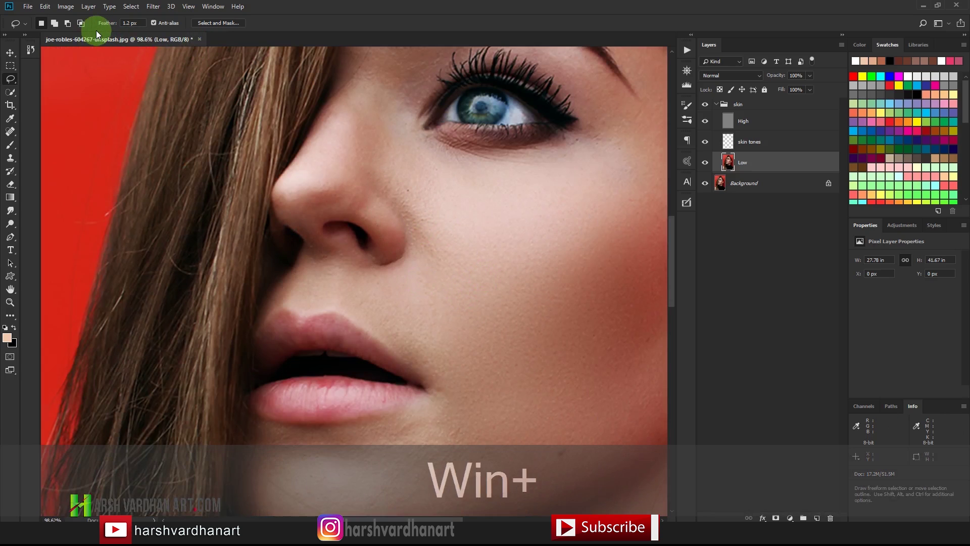
Set the Lasso tool's feather to 16.9 px
{"action": "key", "text": "super+plus"}
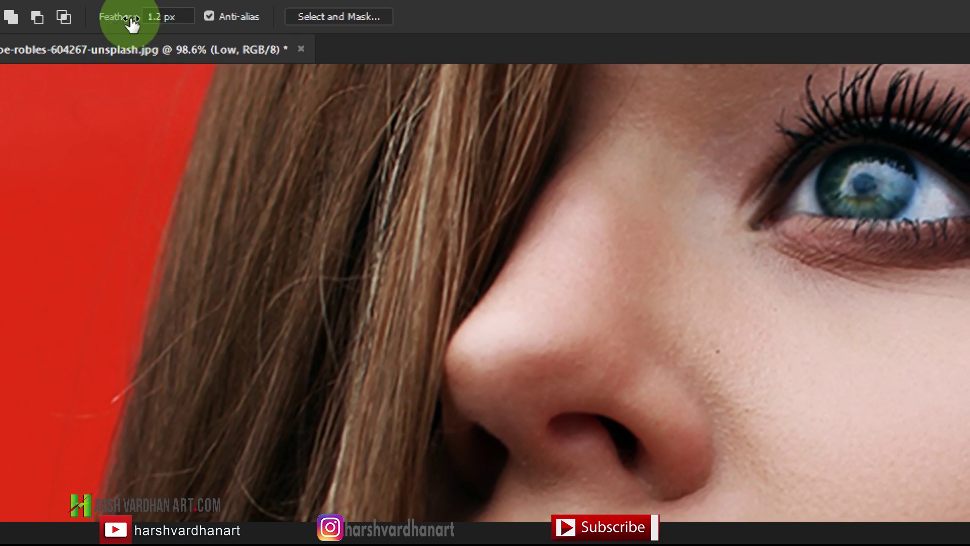
{"action": "left_click", "coordinate": [156, 17]}
{"action": "type", "text": "0"}
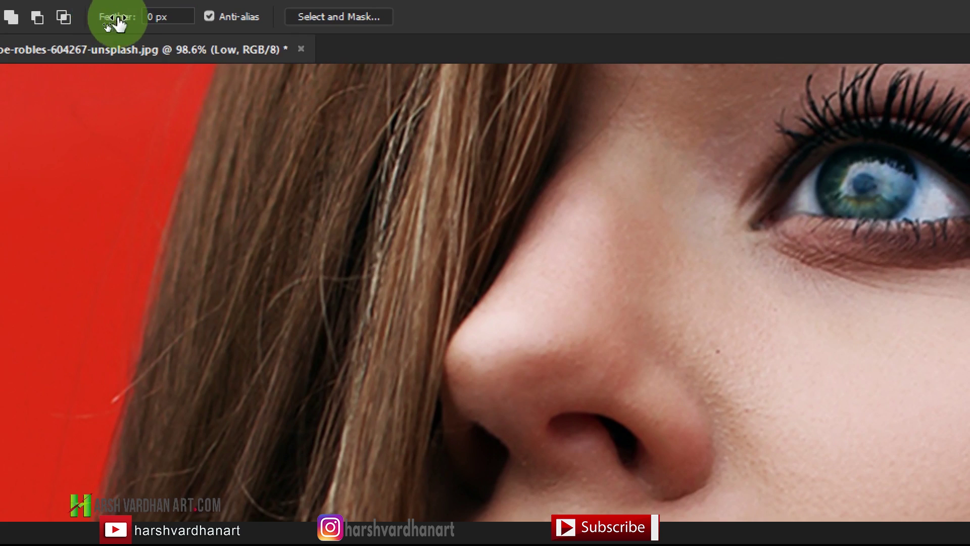
{"action": "left_click_drag", "start_coordinate": [112, 19], "coordinate": [287, 23]}
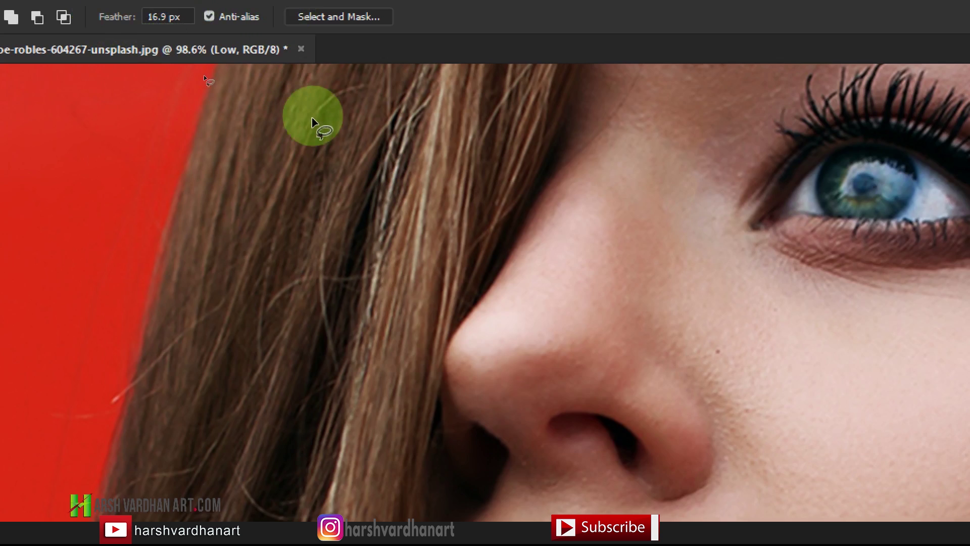
{"action": "key", "text": "super+minus"}
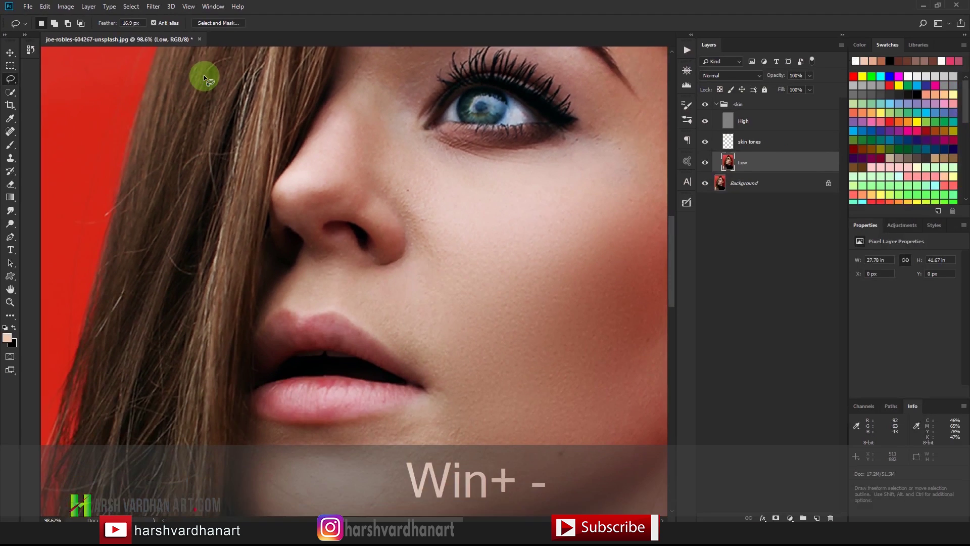
Lasso the skin beside the nostril, about 258 by 302 px, reapply the last Gaussian Blur and deselect
{"action": "mouse_move", "coordinate": [370, 184]}
{"action": "left_mouse_down"}
{"action": "mouse_move", "coordinate": [450, 237]}
{"action": "mouse_move", "coordinate": [450, 282]}
{"action": "mouse_move", "coordinate": [392, 245]}
{"action": "mouse_move", "coordinate": [370, 197]}
{"action": "left_mouse_up"}
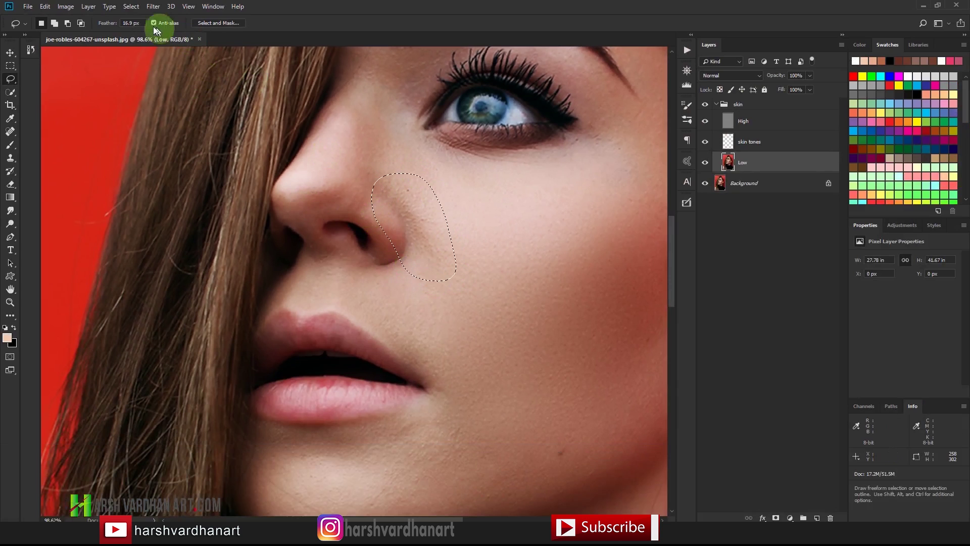
{"action": "left_click", "coordinate": [153, 6]}
{"action": "key", "text": "Escape"}
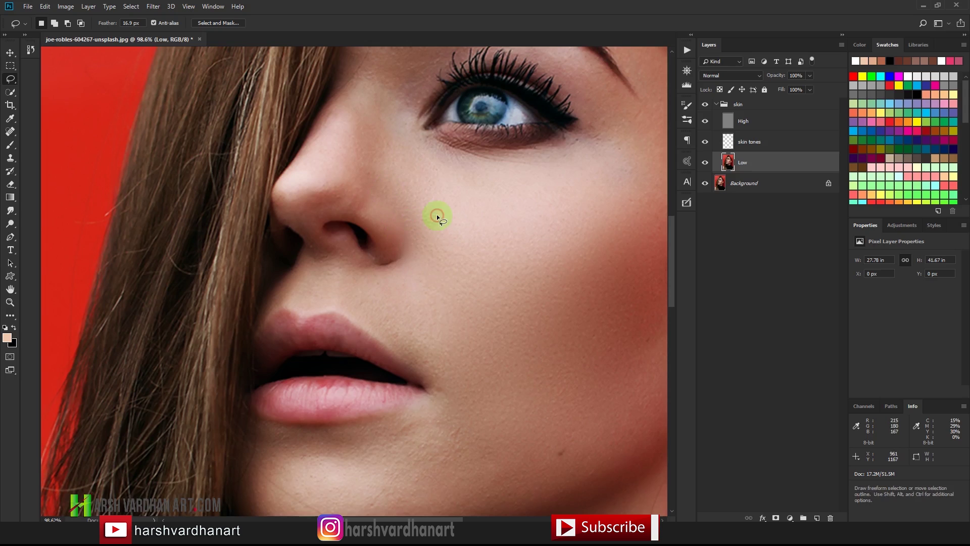
Lasso the skin under the eye, about 371 by 191 px, reapply the last Gaussian Blur and deselect
{"action": "left_click", "coordinate": [402, 238], "text": "ctrl"}
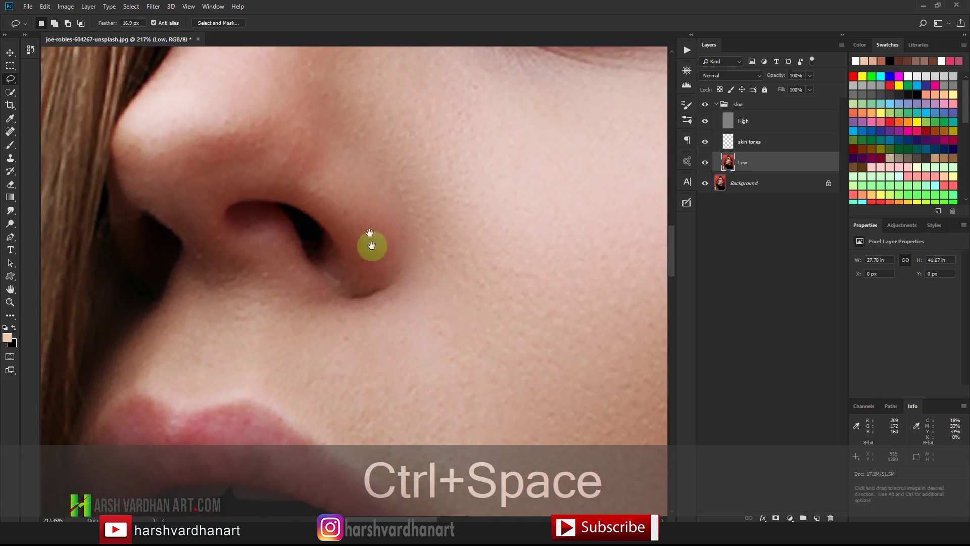
{"action": "left_click_drag", "start_coordinate": [476, 245], "coordinate": [468, 208]}
{"action": "mouse_move", "coordinate": [554, 214]}
{"action": "left_mouse_down"}
{"action": "mouse_move", "coordinate": [496, 228]}
{"action": "mouse_move", "coordinate": [538, 217]}
{"action": "left_mouse_up"}
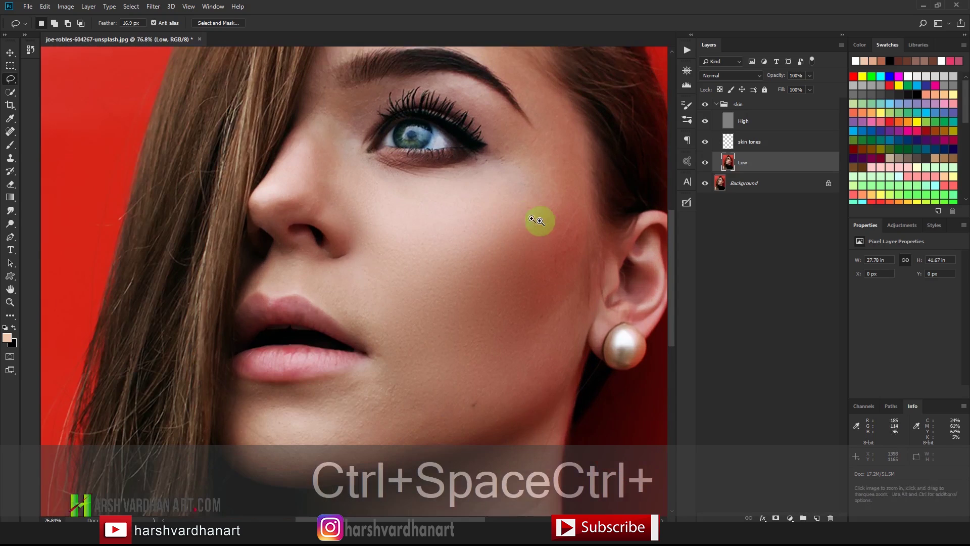
{"action": "mouse_move", "coordinate": [461, 195]}
{"action": "left_mouse_down"}
{"action": "mouse_move", "coordinate": [373, 173]}
{"action": "mouse_move", "coordinate": [465, 197]}
{"action": "left_mouse_up"}
{"action": "left_click_drag", "start_coordinate": [361, 176], "coordinate": [368, 167]}
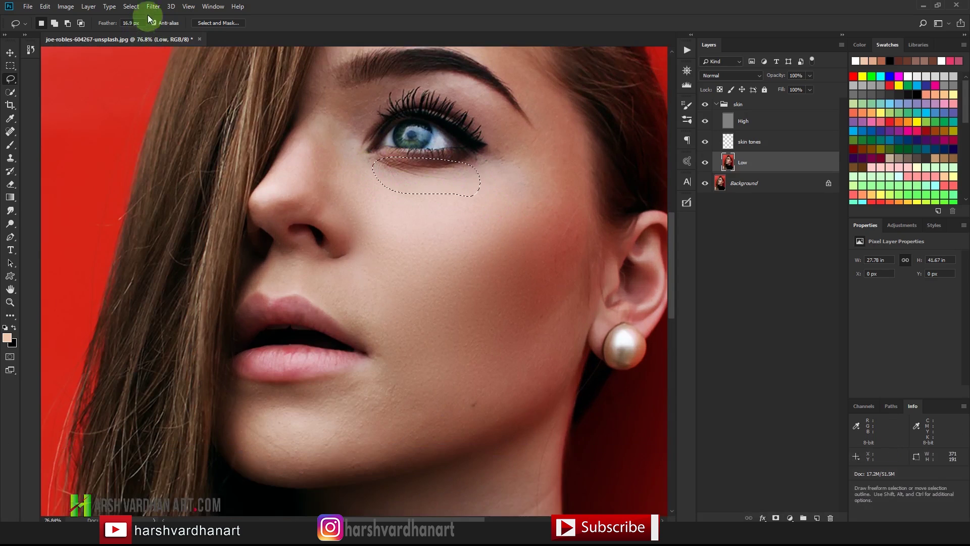
{"action": "left_click", "coordinate": [153, 7]}
{"action": "left_click", "coordinate": [162, 19]}
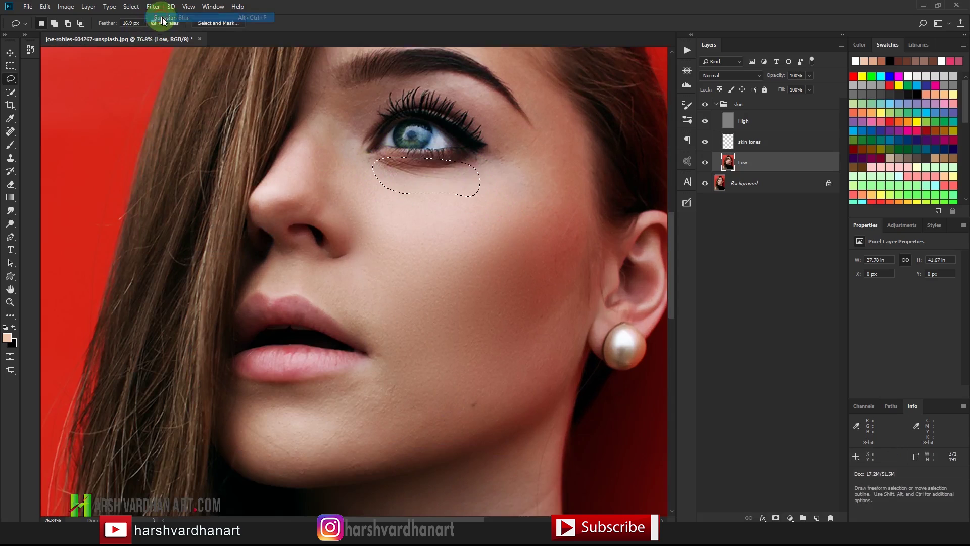
{"action": "left_click", "coordinate": [525, 232]}
Revert the image through its history to the Name Change state just before the first lasso blur on the Low layer
{"action": "key", "text": "alt+bracketright"}
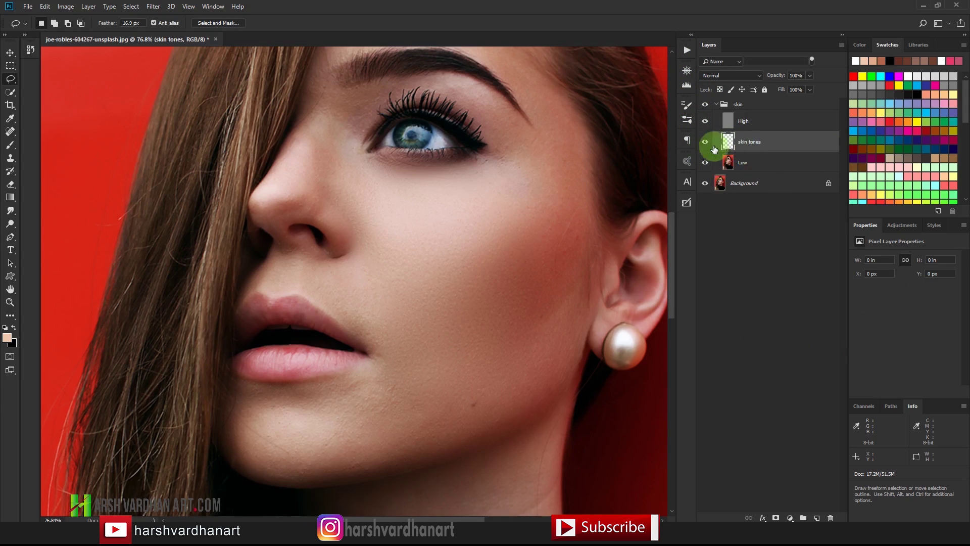
{"action": "left_click", "coordinate": [188, 6]}
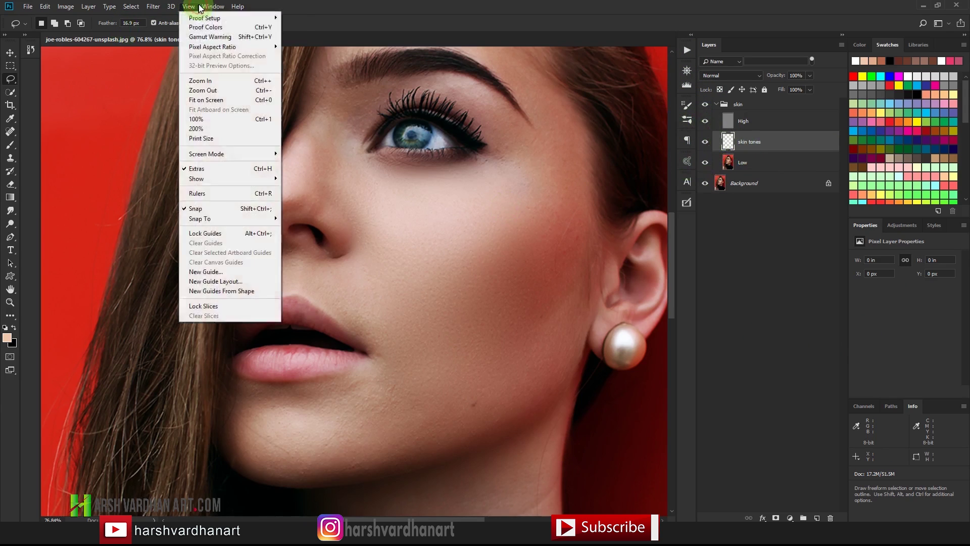
{"action": "mouse_move", "coordinate": [213, 6]}
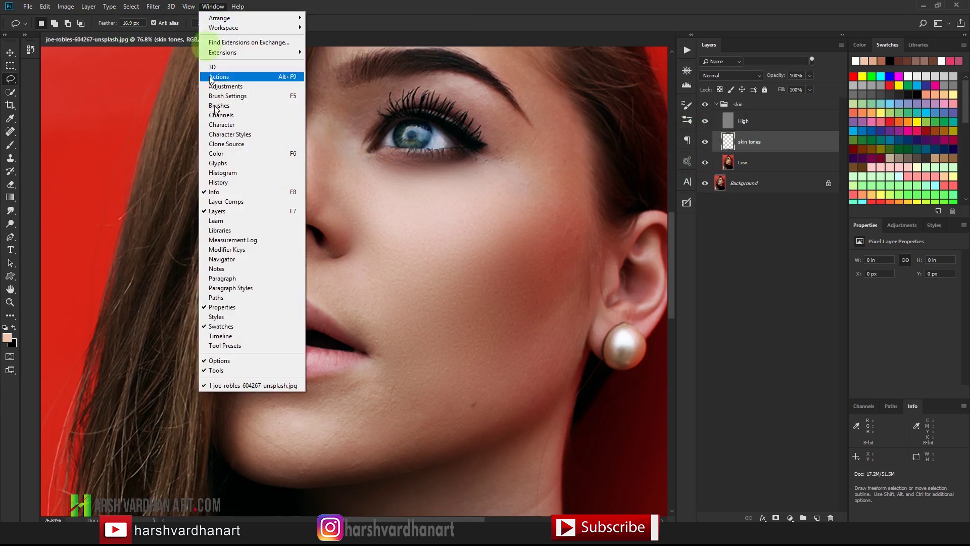
{"action": "left_click", "coordinate": [220, 182]}
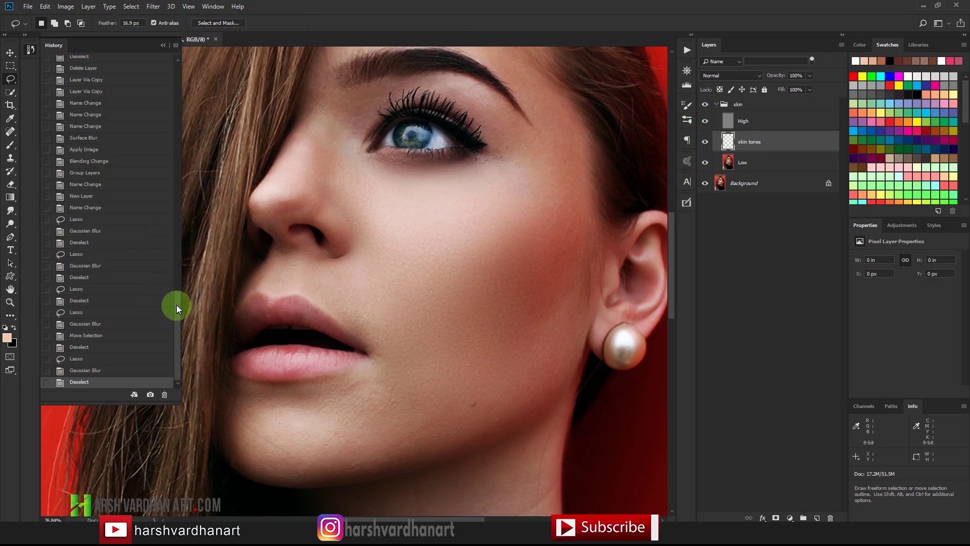
{"action": "left_click_drag", "start_coordinate": [176, 305], "coordinate": [179, 287]}
{"action": "left_click", "coordinate": [79, 270]}
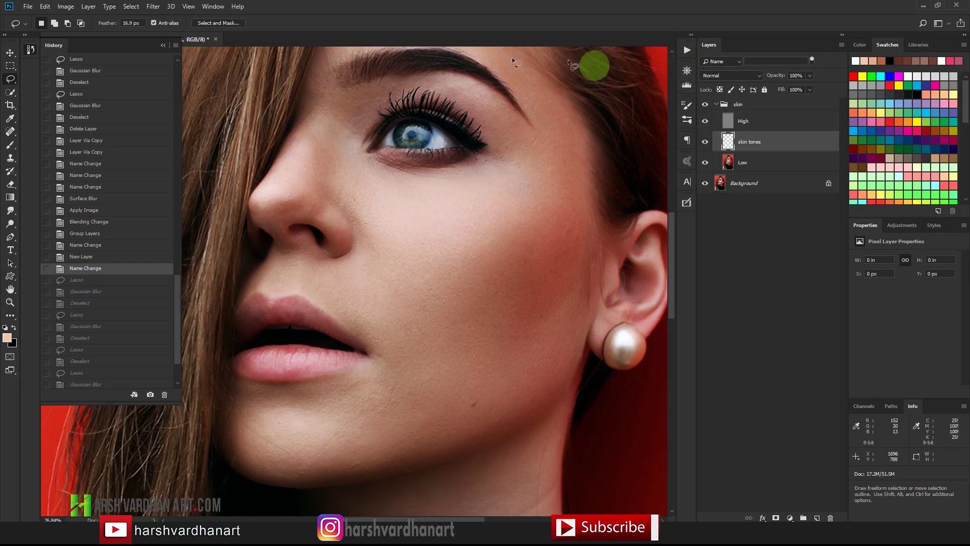
{"action": "left_click", "coordinate": [30, 49]}
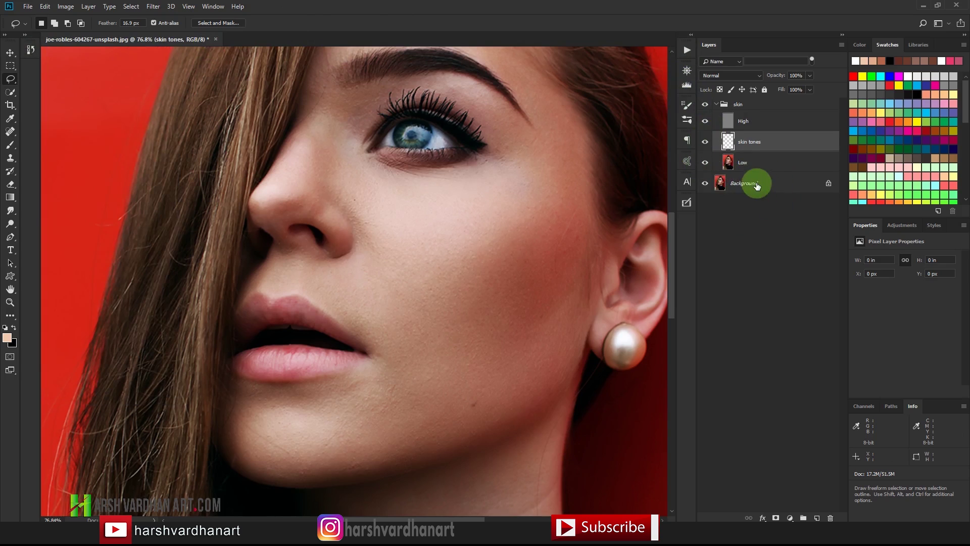
Duplicate the Low layer and rename the copy "smoothing"
{"action": "left_click", "coordinate": [728, 168]}
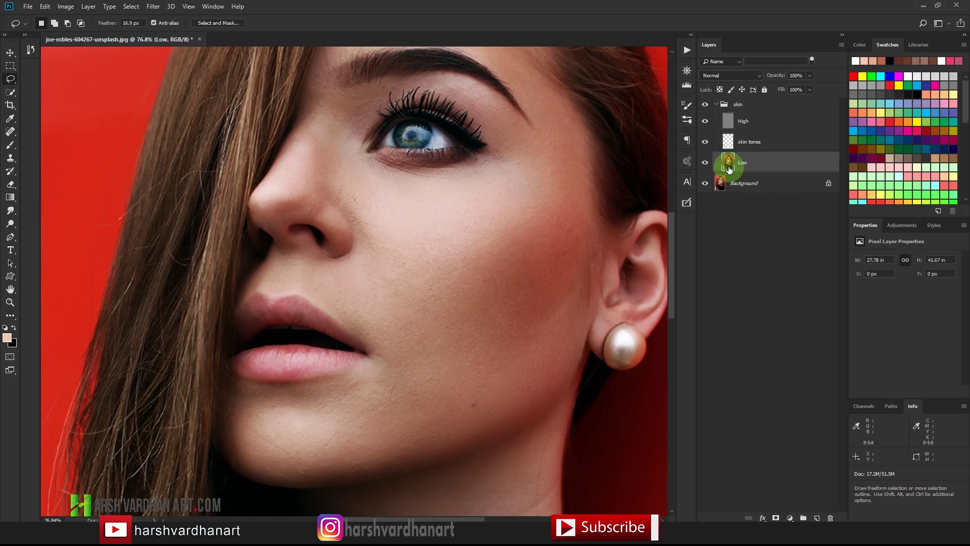
{"action": "key", "text": "super+equal"}
{"action": "key", "text": "ctrl+j"}
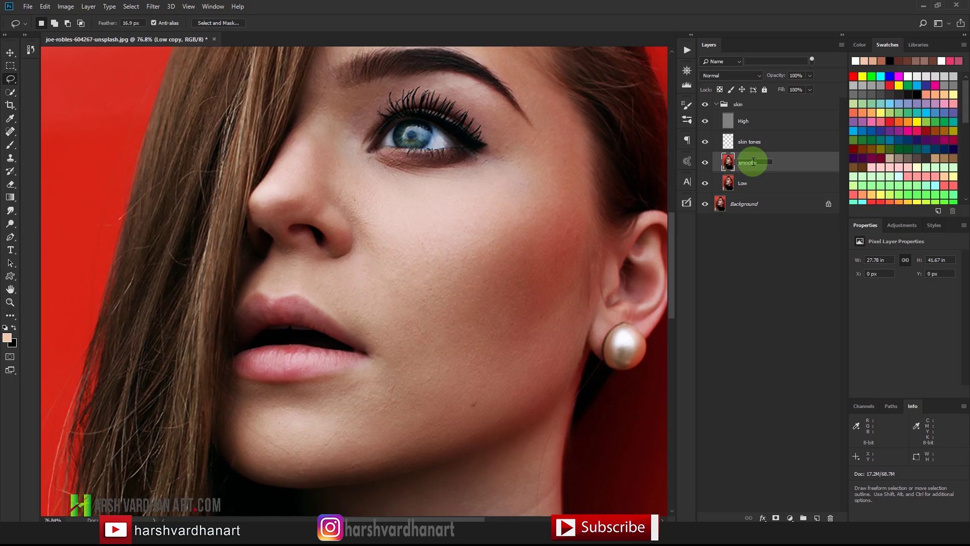
{"action": "key", "text": "Return"}
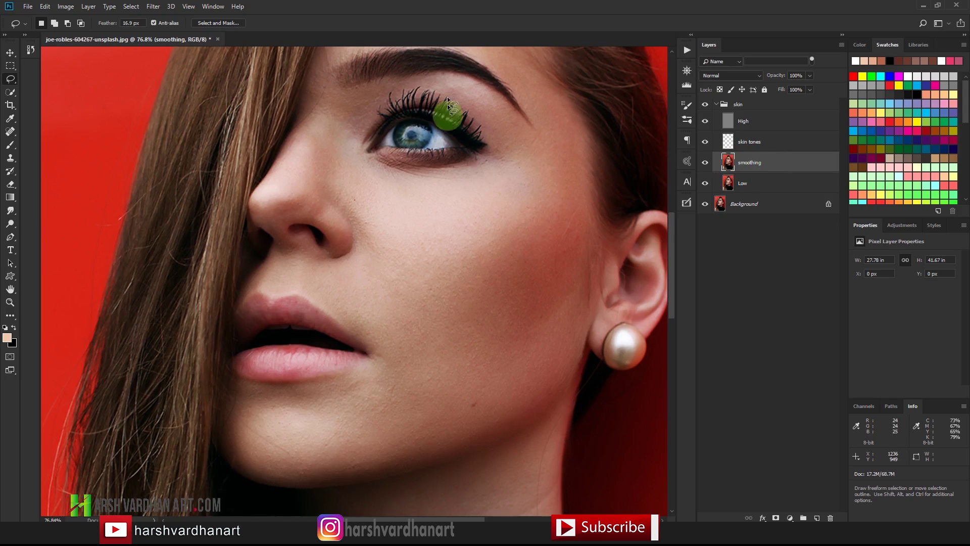
Apply a Gaussian Blur with a radius of 4.5 pixels to the whole smoothing layer
{"action": "left_click", "coordinate": [153, 7]}
{"action": "mouse_move", "coordinate": [161, 121]}
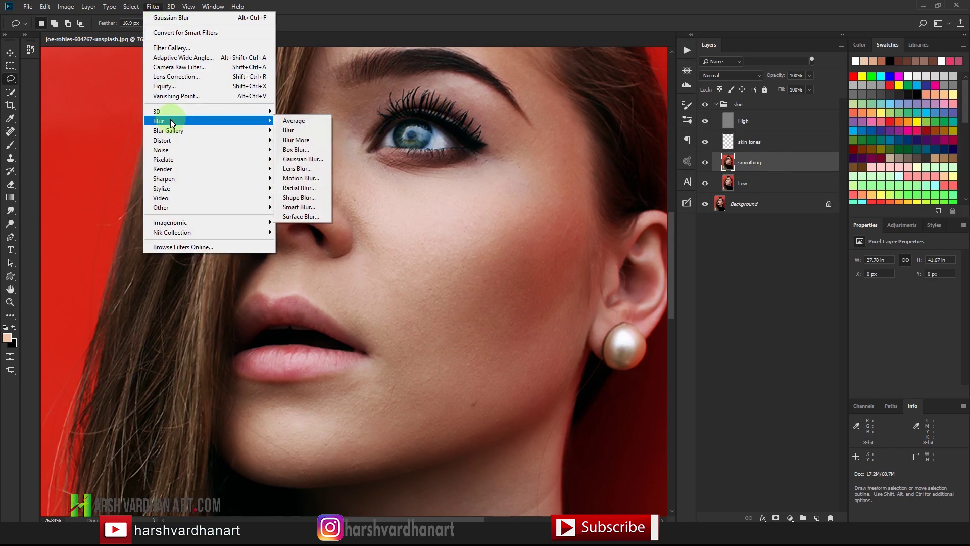
{"action": "left_click", "coordinate": [324, 159]}
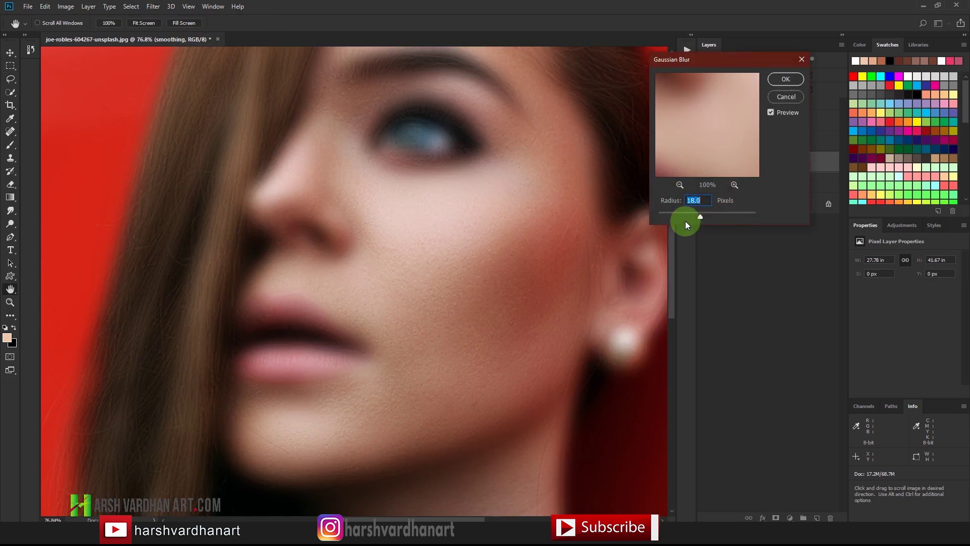
{"action": "mouse_move", "coordinate": [685, 220]}
{"action": "left_mouse_down"}
{"action": "mouse_move", "coordinate": [673, 217]}
{"action": "mouse_move", "coordinate": [711, 217]}
{"action": "mouse_move", "coordinate": [686, 218]}
{"action": "left_mouse_up"}
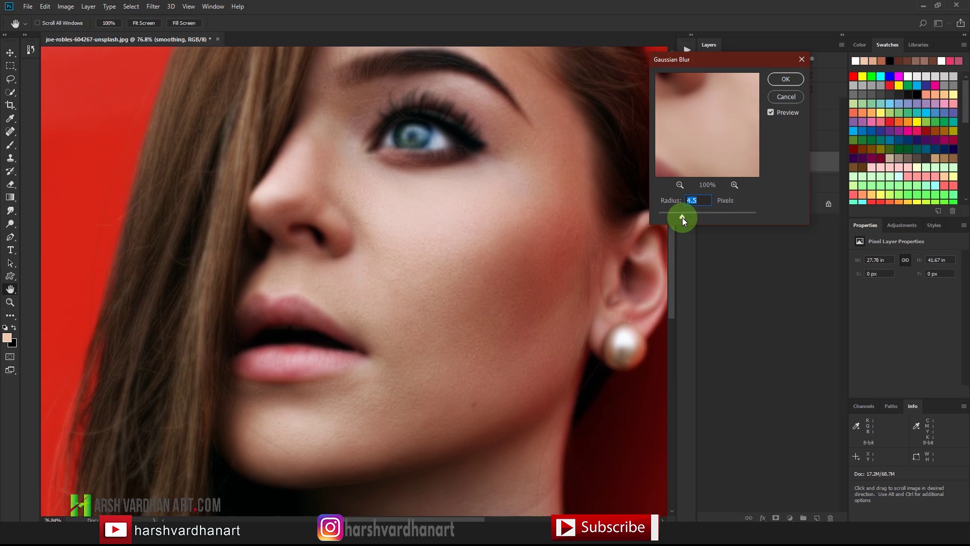
{"action": "left_click", "coordinate": [783, 80]}
Add a black mask to the smoothing layer to hide its blur, and compare the image with the layer off and on
{"action": "key", "text": "l"}
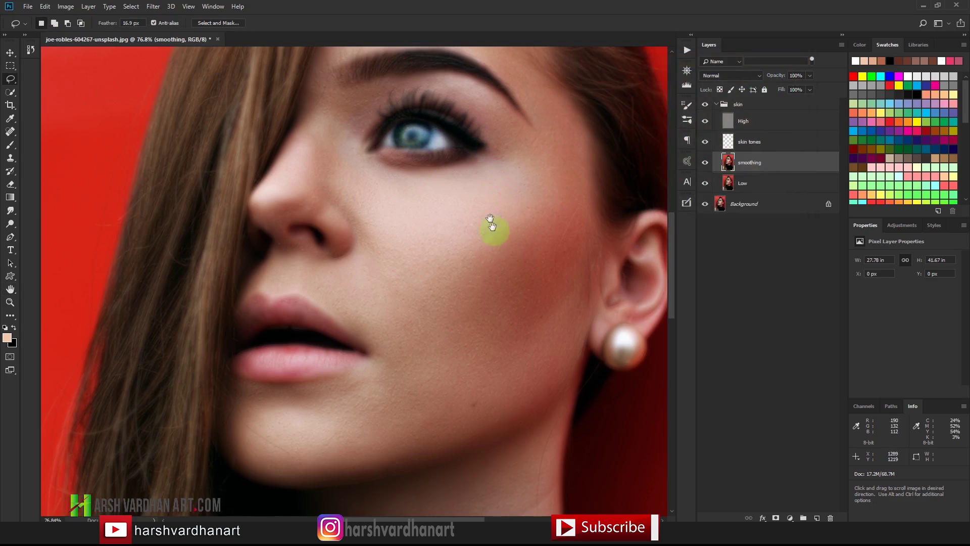
{"action": "left_click_drag", "start_coordinate": [493, 227], "coordinate": [493, 277]}
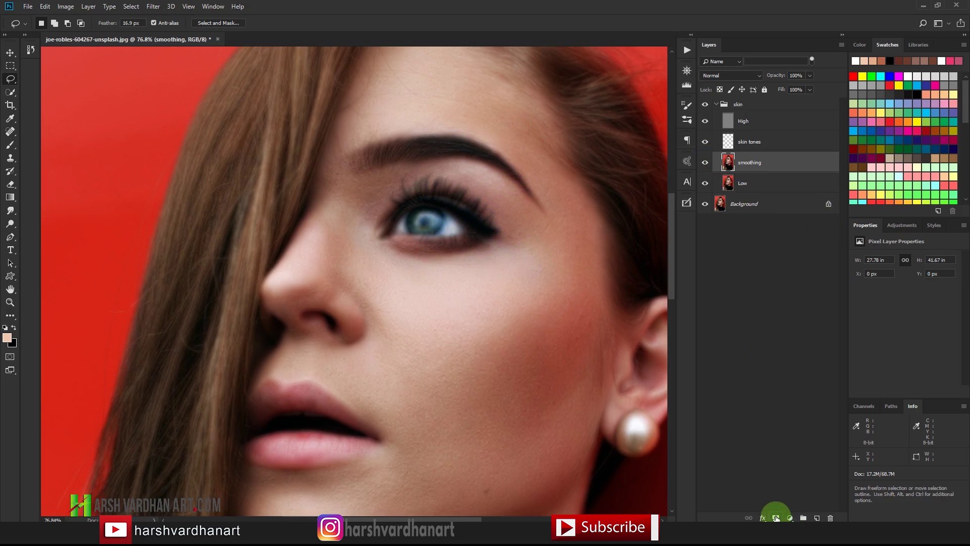
{"action": "key", "text": "super+equal"}
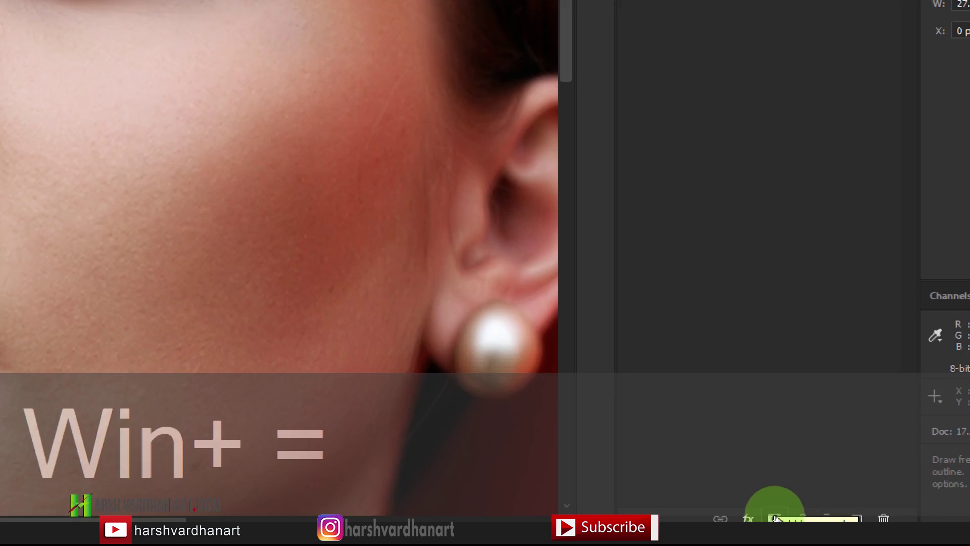
{"action": "key", "text": "super+minus"}
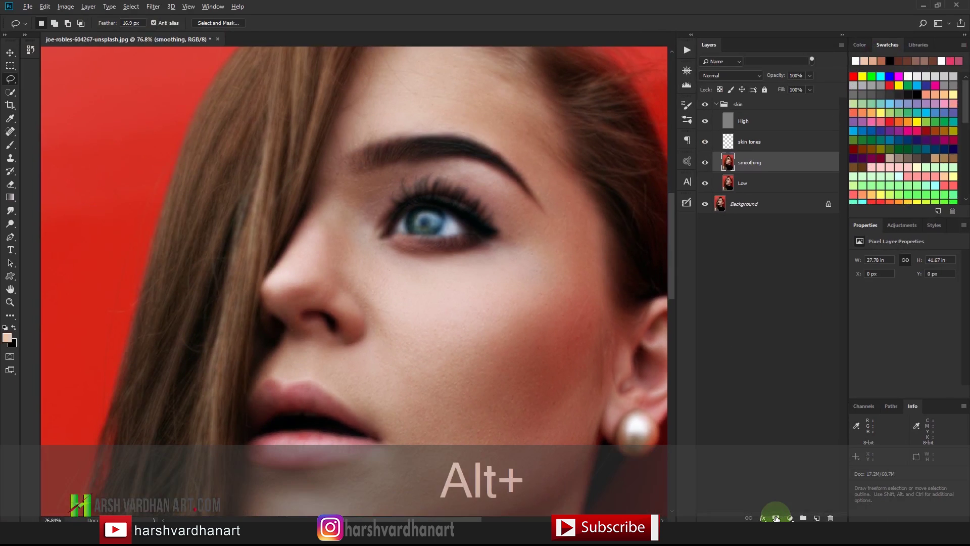
{"action": "left_click", "coordinate": [776, 517], "text": "alt"}
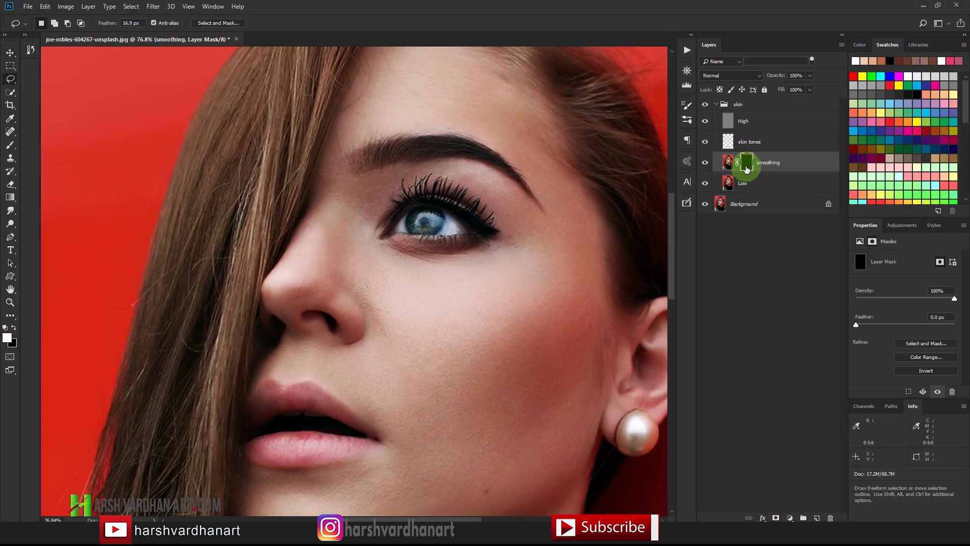
{"action": "left_click", "coordinate": [704, 164]}
{"action": "left_click", "coordinate": [704, 166]}
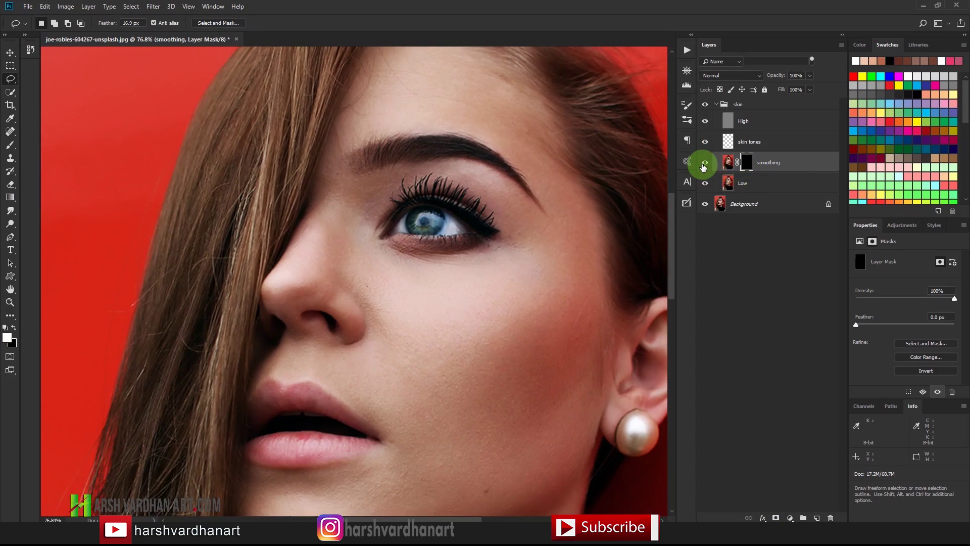
Paint with a white brush, 200 px in size, on the smoothing layer's mask over the cheek below the eye
{"action": "left_click", "coordinate": [10, 146]}
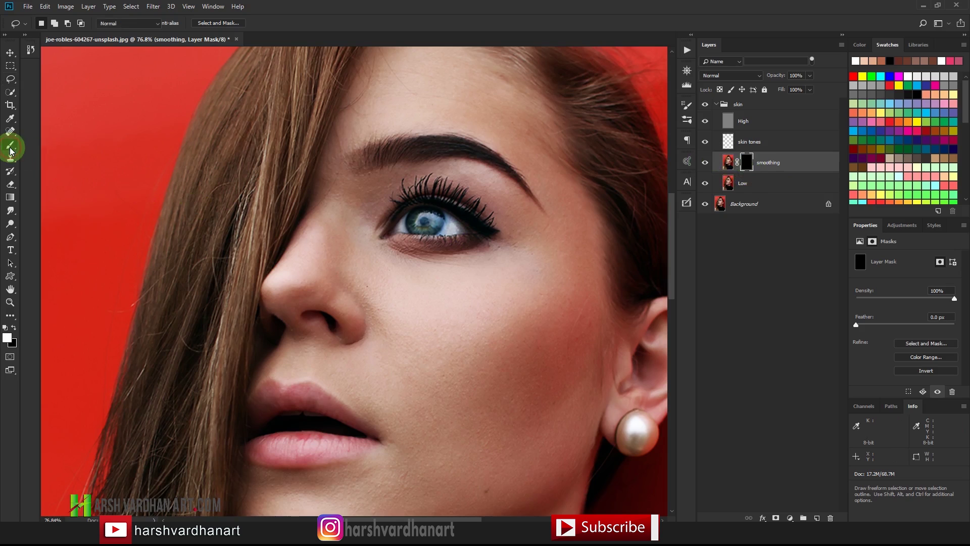
{"action": "left_click", "coordinate": [46, 145]}
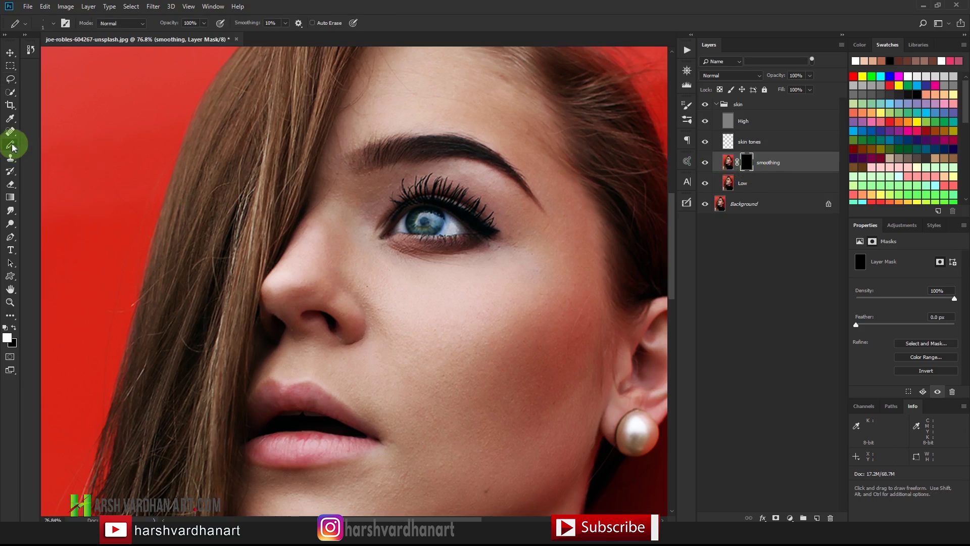
{"action": "left_click", "coordinate": [8, 342]}
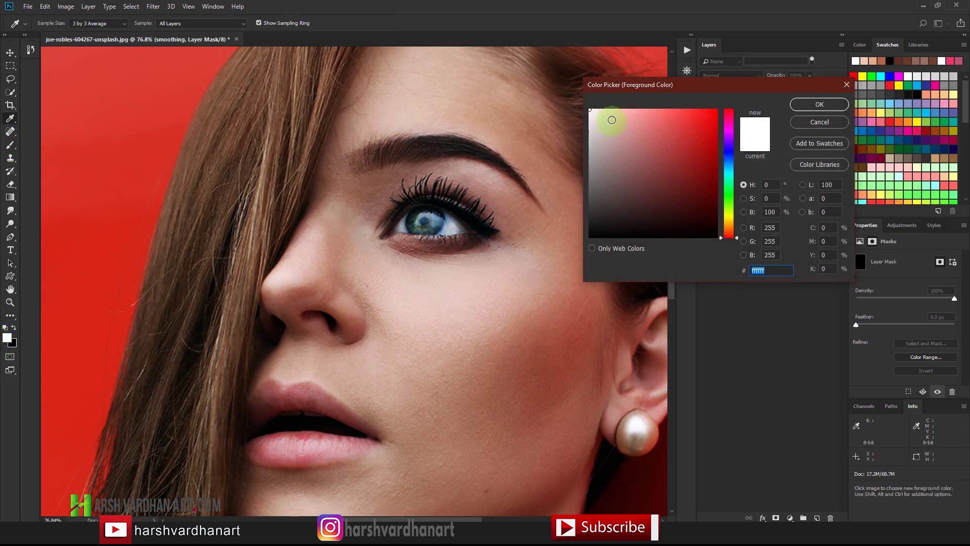
{"action": "left_click", "coordinate": [815, 105]}
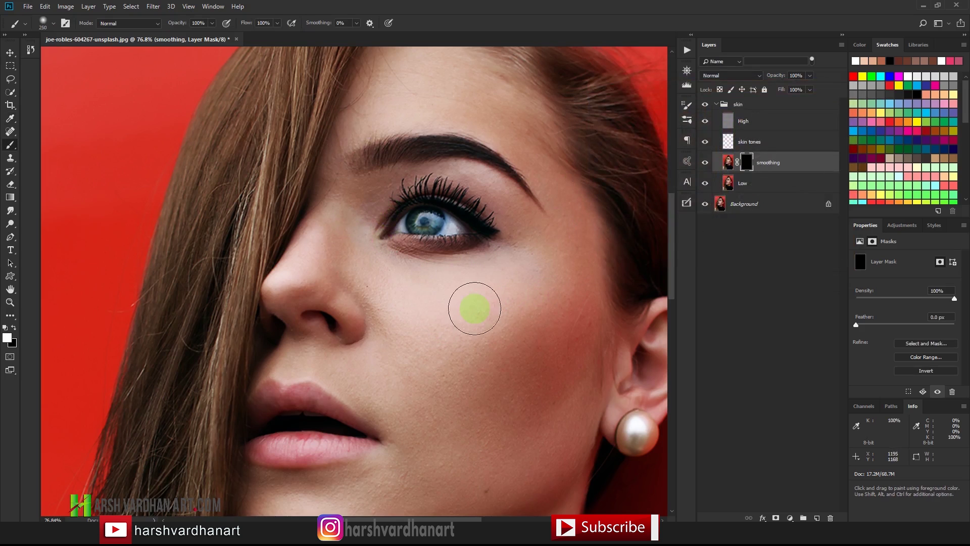
{"action": "key", "text": "bracketright"}
{"action": "key", "text": "bracketright"}
{"action": "key", "text": "bracketright"}
{"action": "mouse_move", "coordinate": [472, 333]}
{"action": "left_mouse_down"}
{"action": "mouse_move", "coordinate": [535, 275]}
{"action": "mouse_move", "coordinate": [386, 303]}
{"action": "mouse_move", "coordinate": [396, 325]}
{"action": "mouse_move", "coordinate": [382, 285]}
{"action": "left_mouse_up"}
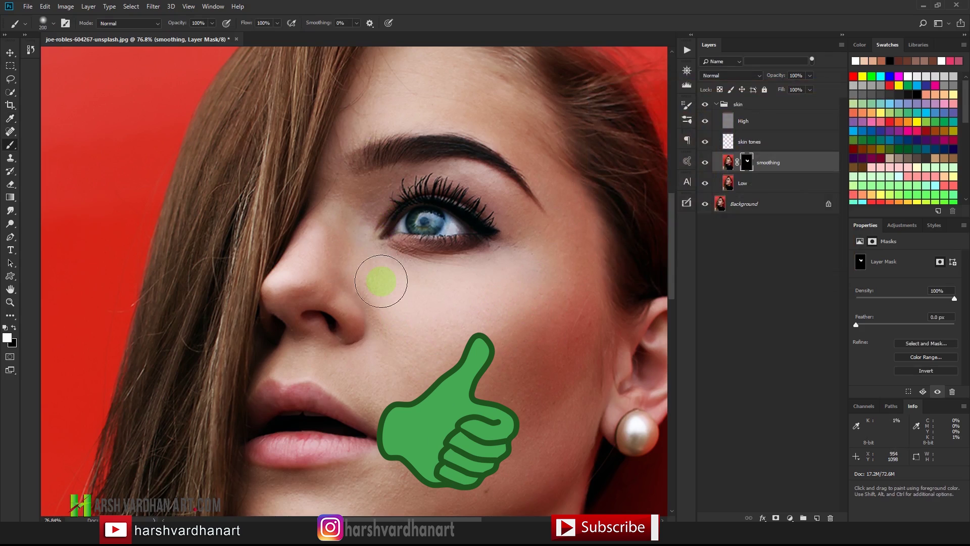
Reduce the brush to 100 px and reveal the smoothing over the nose on the layer mask
{"action": "key", "text": "bracketleft"}
{"action": "key", "text": "bracketleft"}
{"action": "key", "text": "bracketleft"}
{"action": "key", "text": "bracketleft"}
{"action": "mouse_move", "coordinate": [305, 266]}
{"action": "left_mouse_down"}
{"action": "mouse_move", "coordinate": [289, 288]}
{"action": "mouse_move", "coordinate": [299, 326]}
{"action": "mouse_move", "coordinate": [344, 341]}
{"action": "mouse_move", "coordinate": [274, 312]}
{"action": "mouse_move", "coordinate": [271, 298]}
{"action": "mouse_move", "coordinate": [316, 339]}
{"action": "left_mouse_up"}
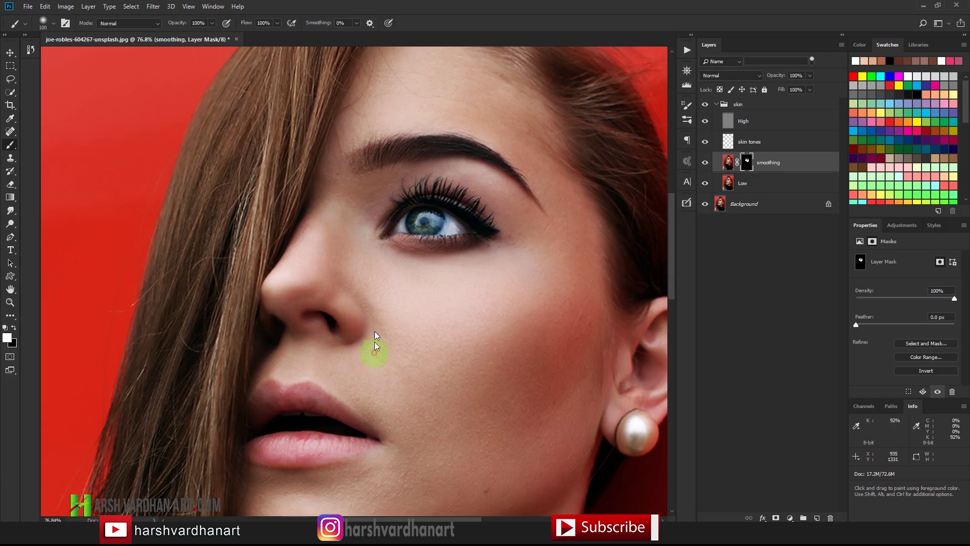
Reveal the smoothing over the lower cheek, jaw and forehead with a 150 px brush on the mask
{"action": "left_click_drag", "start_coordinate": [498, 346], "coordinate": [523, 254]}
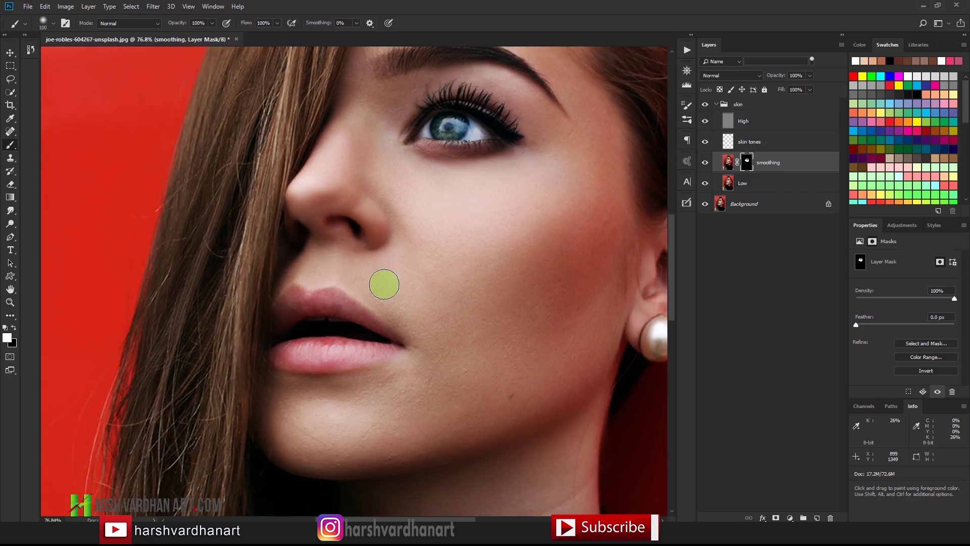
{"action": "key", "text": "bracketright"}
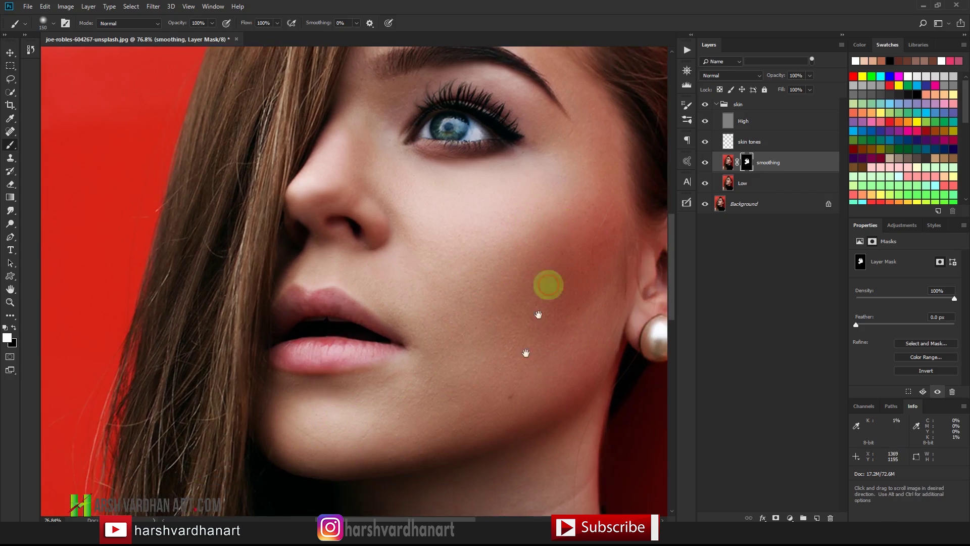
{"action": "left_click_drag", "start_coordinate": [535, 298], "coordinate": [477, 516]}
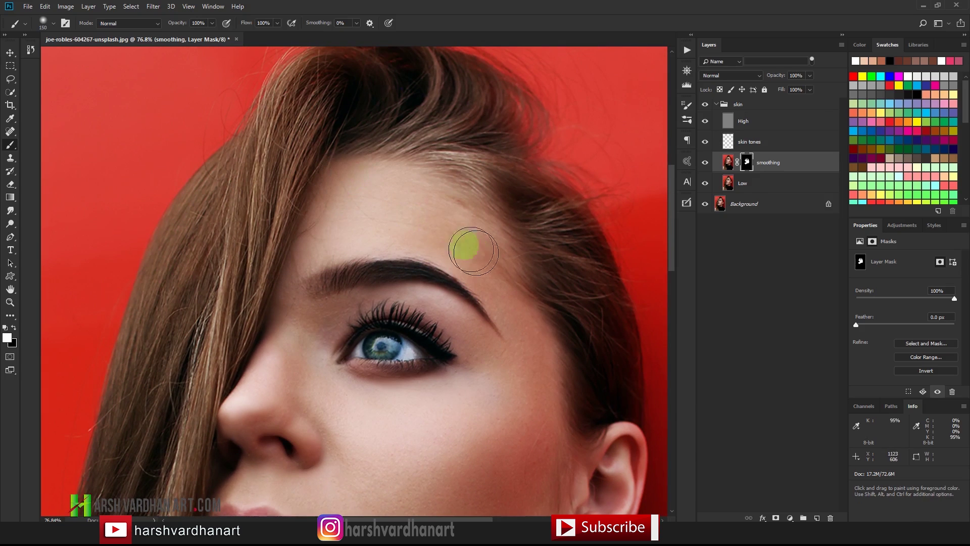
{"action": "key", "text": "bracketleft"}
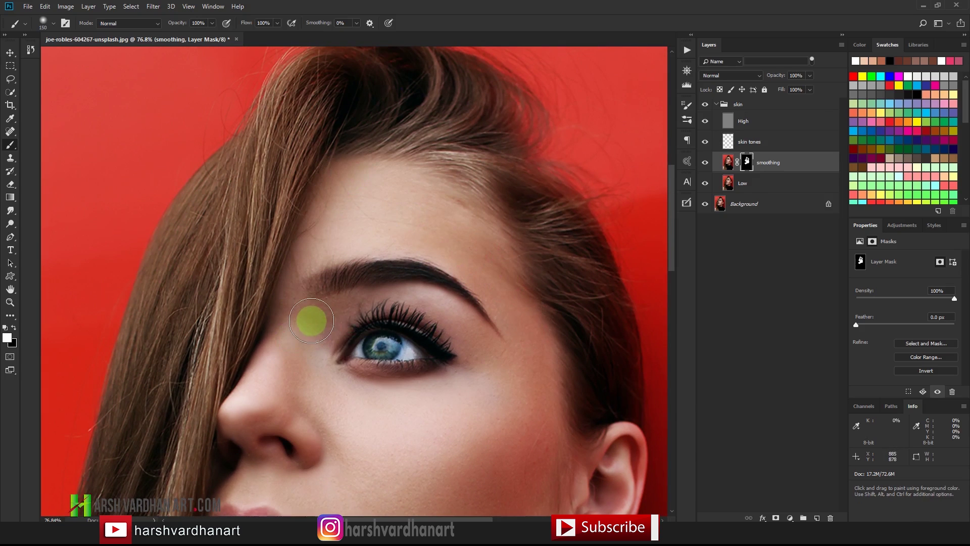
Reduce the brush to 80 px and reveal the smoothing on the skin between the eyebrow and the eye
{"action": "key", "text": "bracketleft"}
{"action": "key", "text": "bracketleft"}
{"action": "key", "text": "bracketleft"}
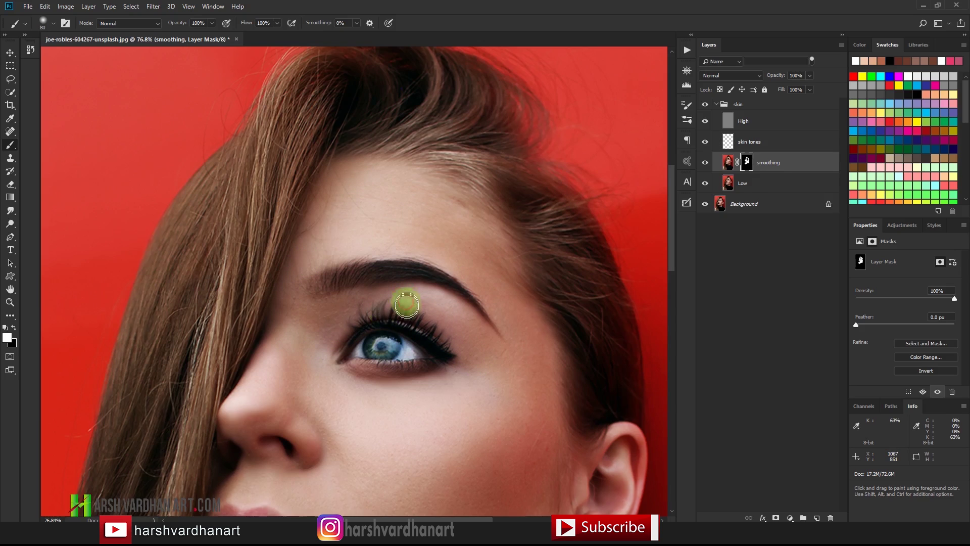
{"action": "key", "text": "space"}
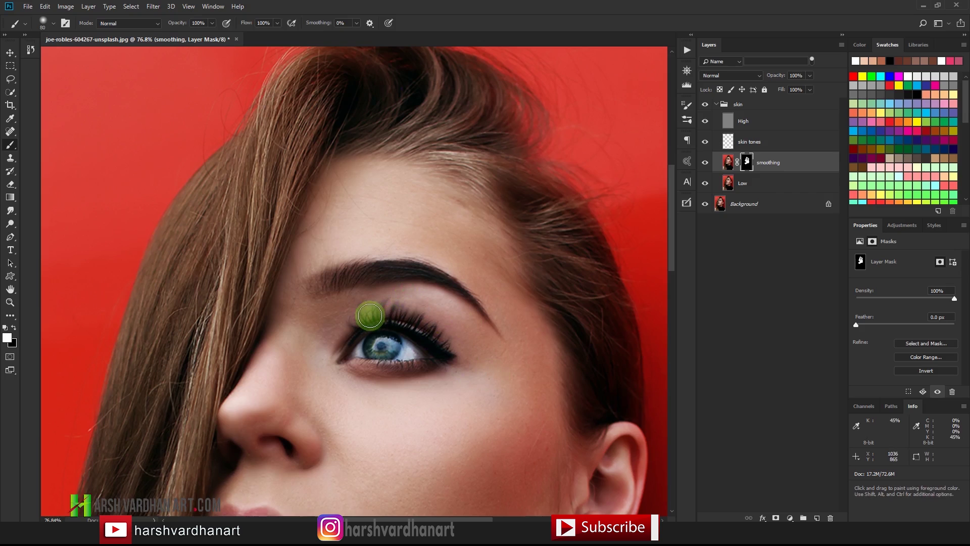
Paint black on the smoothing mask over the eye and eyelashes to restore their sharpness
{"action": "key", "text": "x"}
{"action": "mouse_move", "coordinate": [336, 329]}
{"action": "left_mouse_down"}
{"action": "mouse_move", "coordinate": [386, 303]}
{"action": "mouse_move", "coordinate": [444, 336]}
{"action": "left_mouse_up"}
{"action": "scroll", "coordinate": [433, 288], "scroll_direction": "down", "scroll_amount": 5}
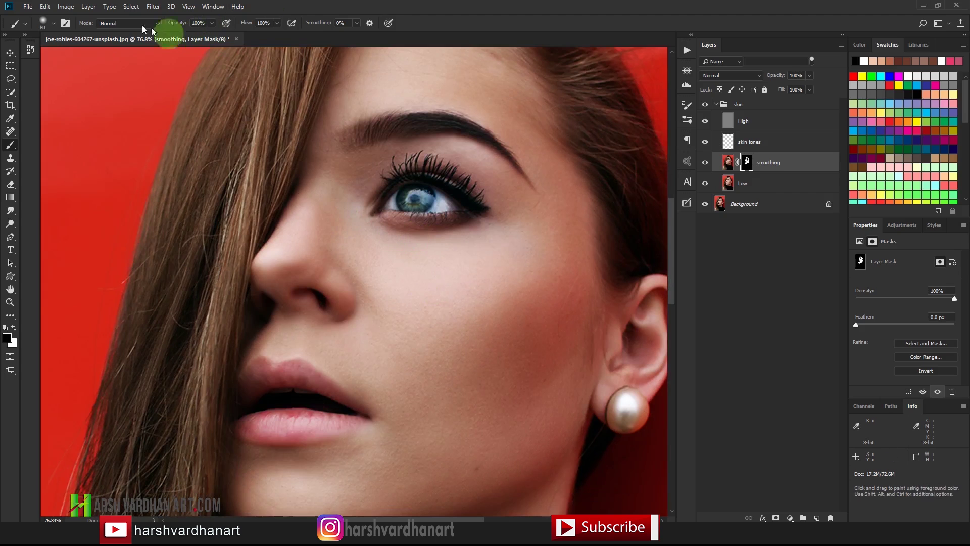
Lower the brush opacity to 50% and paint black on the smoothing mask over the cheek below the eye
{"action": "key", "text": "super+plus"}
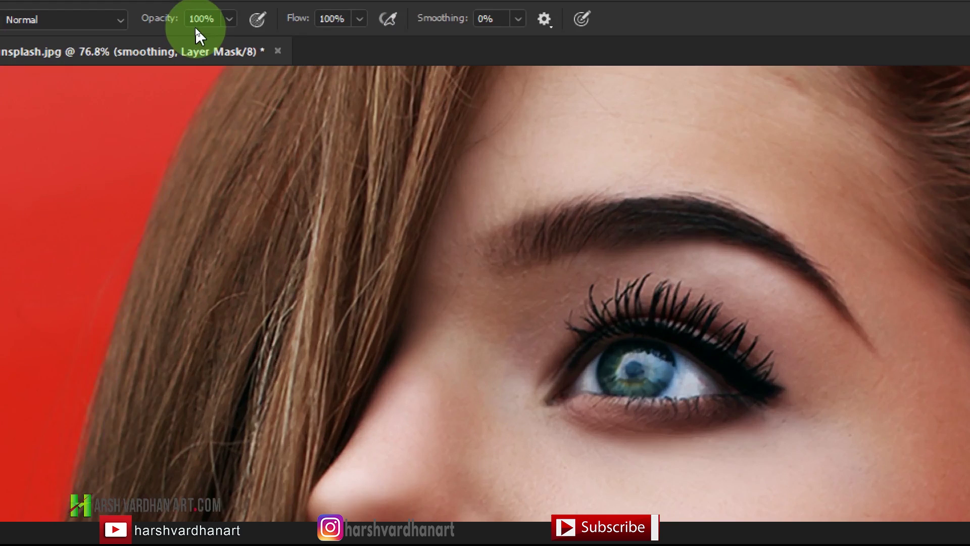
{"action": "key", "text": "super+minus"}
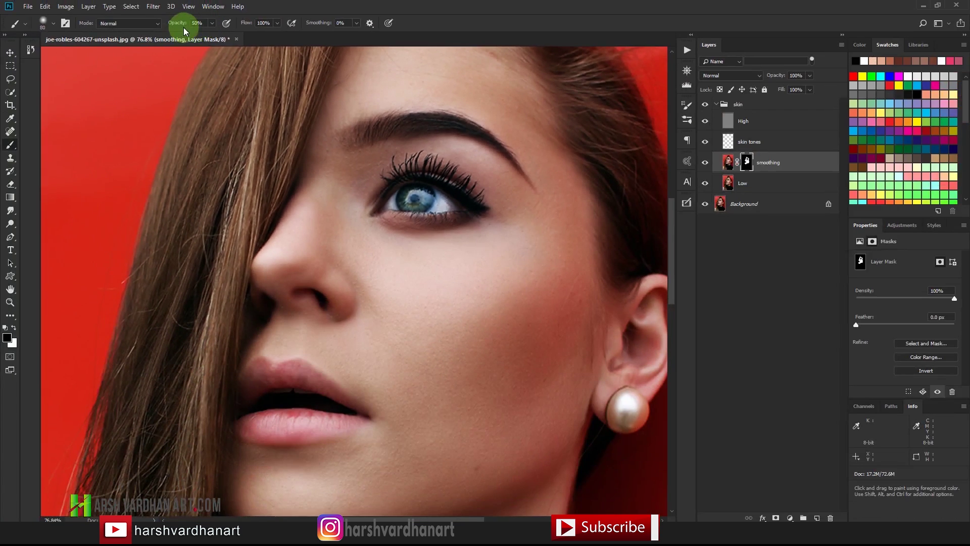
{"action": "mouse_move", "coordinate": [509, 224]}
{"action": "left_mouse_down"}
{"action": "mouse_move", "coordinate": [468, 249]}
{"action": "mouse_move", "coordinate": [383, 237]}
{"action": "mouse_move", "coordinate": [459, 239]}
{"action": "mouse_move", "coordinate": [408, 243]}
{"action": "mouse_move", "coordinate": [495, 224]}
{"action": "mouse_move", "coordinate": [488, 244]}
{"action": "left_mouse_up"}
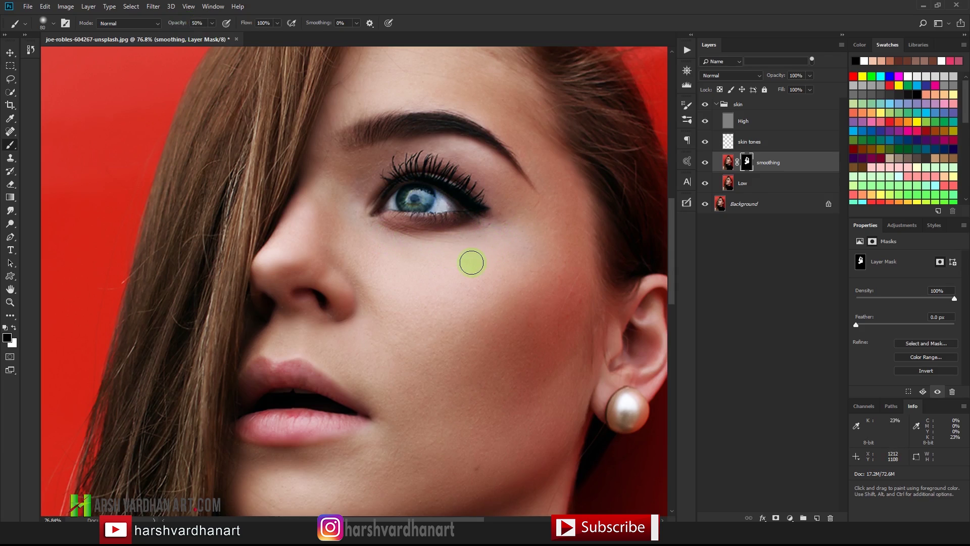
{"action": "mouse_move", "coordinate": [472, 263]}
{"action": "left_mouse_down"}
{"action": "mouse_move", "coordinate": [530, 349]}
{"action": "mouse_move", "coordinate": [411, 312]}
{"action": "mouse_move", "coordinate": [346, 308]}
{"action": "mouse_move", "coordinate": [364, 287]}
{"action": "left_mouse_up"}
Paint white at 50% brush opacity on the smoothing mask beside the nose and around the mouth and chin, and review the portrait
{"action": "key", "text": "x"}
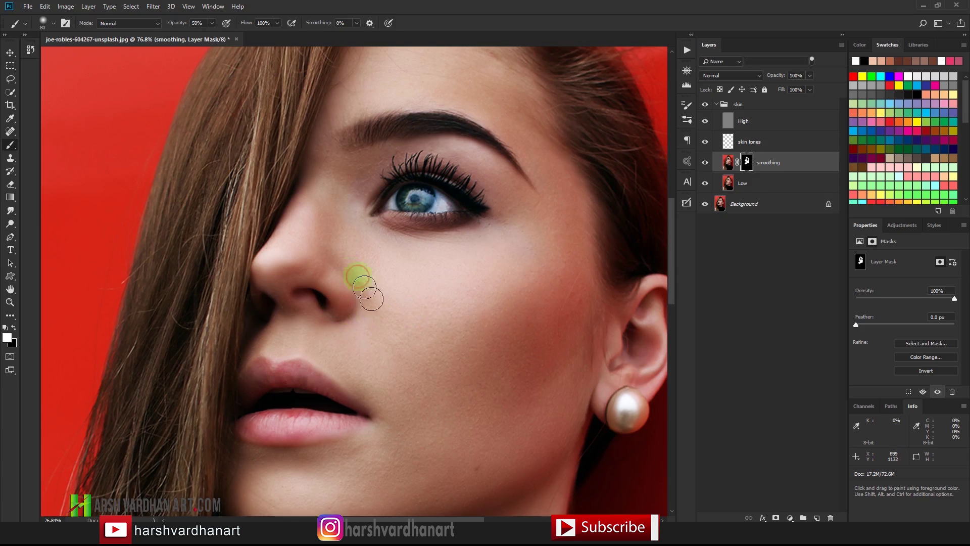
{"action": "mouse_move", "coordinate": [379, 338]}
{"action": "left_mouse_down"}
{"action": "mouse_move", "coordinate": [438, 298]}
{"action": "mouse_move", "coordinate": [299, 362]}
{"action": "mouse_move", "coordinate": [426, 347]}
{"action": "mouse_move", "coordinate": [463, 357]}
{"action": "mouse_move", "coordinate": [338, 323]}
{"action": "mouse_move", "coordinate": [410, 308]}
{"action": "mouse_move", "coordinate": [522, 337]}
{"action": "mouse_move", "coordinate": [517, 401]}
{"action": "mouse_move", "coordinate": [532, 378]}
{"action": "mouse_move", "coordinate": [530, 232]}
{"action": "mouse_move", "coordinate": [525, 350]}
{"action": "mouse_move", "coordinate": [525, 311]}
{"action": "mouse_move", "coordinate": [526, 331]}
{"action": "mouse_move", "coordinate": [470, 179]}
{"action": "mouse_move", "coordinate": [502, 224]}
{"action": "mouse_move", "coordinate": [368, 179]}
{"action": "mouse_move", "coordinate": [359, 153]}
{"action": "mouse_move", "coordinate": [319, 275]}
{"action": "mouse_move", "coordinate": [353, 267]}
{"action": "mouse_move", "coordinate": [345, 291]}
{"action": "mouse_move", "coordinate": [346, 230]}
{"action": "mouse_move", "coordinate": [353, 311]}
{"action": "mouse_move", "coordinate": [390, 207]}
{"action": "left_mouse_up"}
{"action": "key", "text": "space"}
{"action": "left_click_drag", "start_coordinate": [463, 418], "coordinate": [463, 288]}
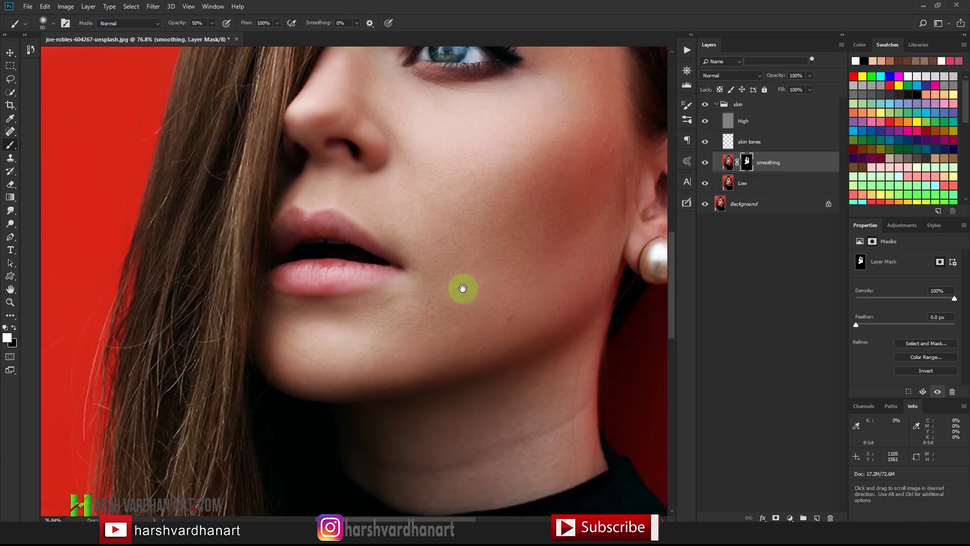
{"action": "mouse_move", "coordinate": [283, 305]}
{"action": "left_mouse_down"}
{"action": "mouse_move", "coordinate": [392, 304]}
{"action": "mouse_move", "coordinate": [445, 321]}
{"action": "mouse_move", "coordinate": [535, 303]}
{"action": "mouse_move", "coordinate": [457, 397]}
{"action": "mouse_move", "coordinate": [504, 409]}
{"action": "mouse_move", "coordinate": [441, 425]}
{"action": "mouse_move", "coordinate": [522, 202]}
{"action": "left_mouse_up"}
{"action": "scroll", "coordinate": [431, 325], "scroll_direction": "down", "scroll_amount": 2}
{"action": "key", "text": "ctrl+minus"}
{"action": "key", "text": "ctrl+minus"}
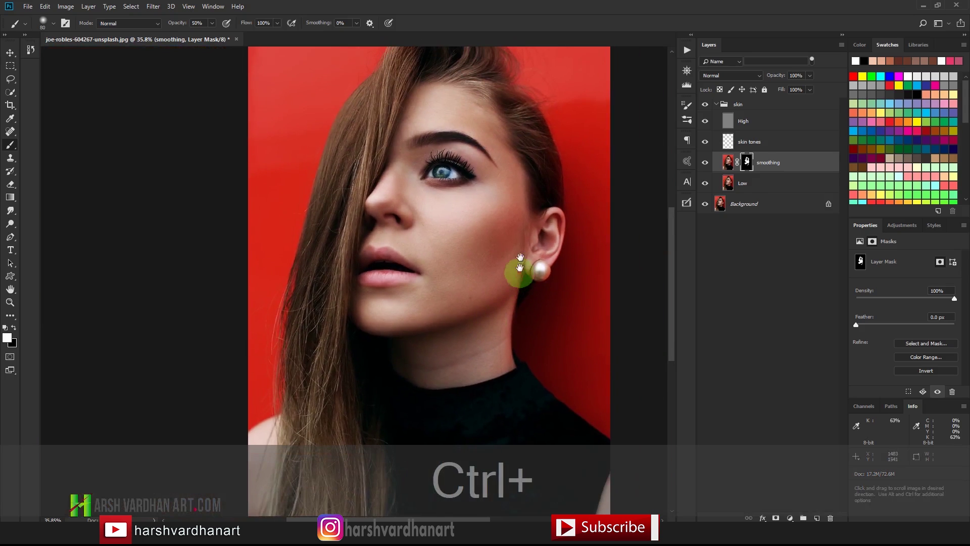
{"action": "left_click_drag", "start_coordinate": [459, 116], "coordinate": [513, 177]}
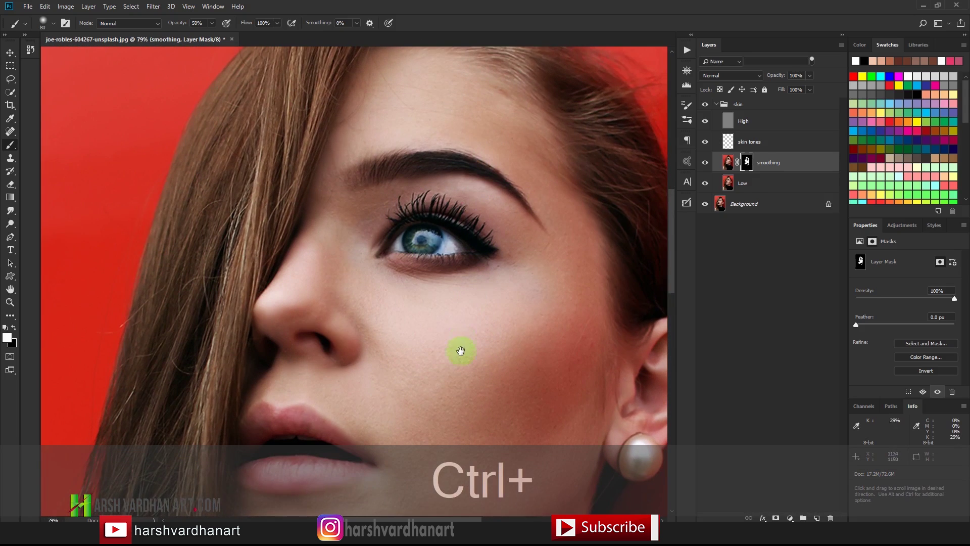
{"action": "left_click_drag", "start_coordinate": [459, 351], "coordinate": [470, 175]}
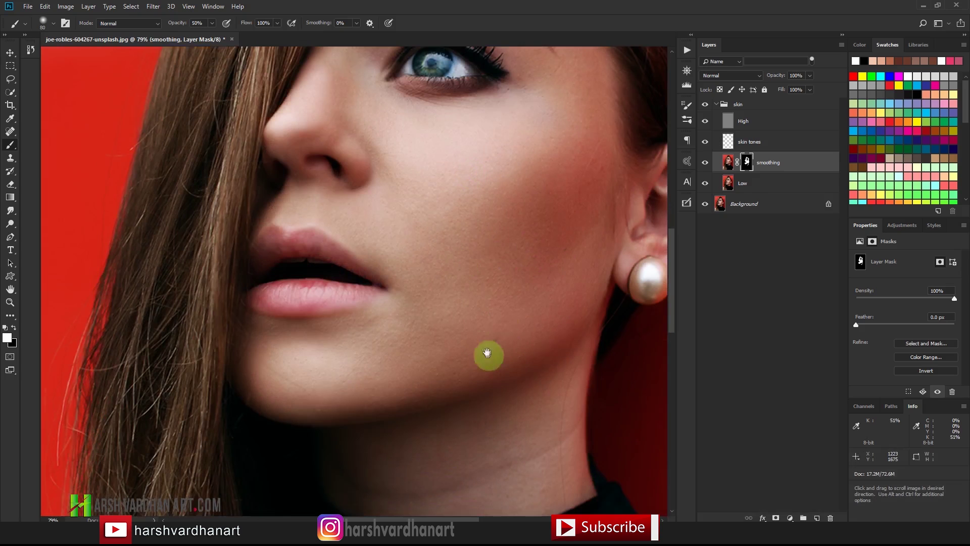
Select the High layer and activate the Spot Healing Brush Tool for texture cleanup
{"action": "left_click", "coordinate": [753, 127]}
{"action": "key", "text": "super+plus"}
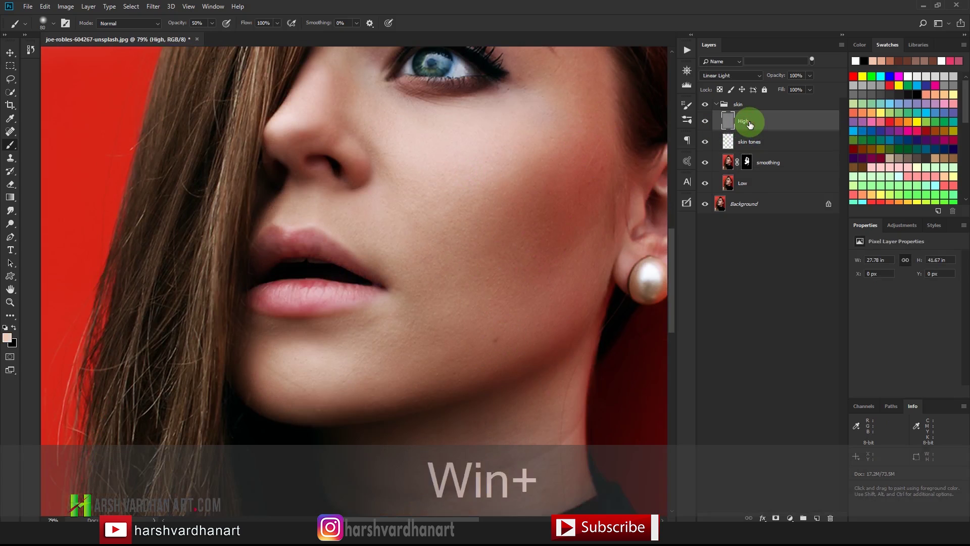
{"action": "key", "text": "super+minus"}
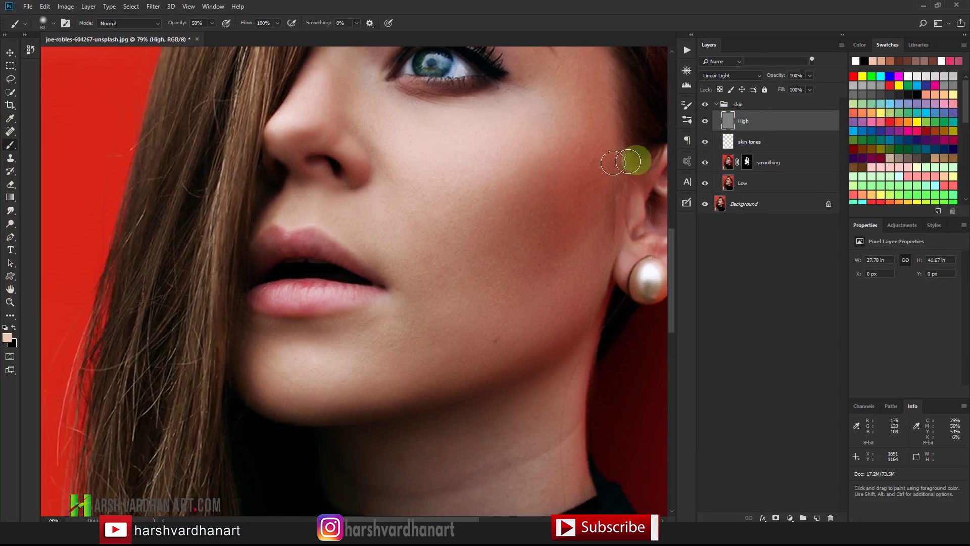
{"action": "left_click_drag", "start_coordinate": [558, 169], "coordinate": [551, 201]}
{"action": "key", "text": "ctrl+space"}
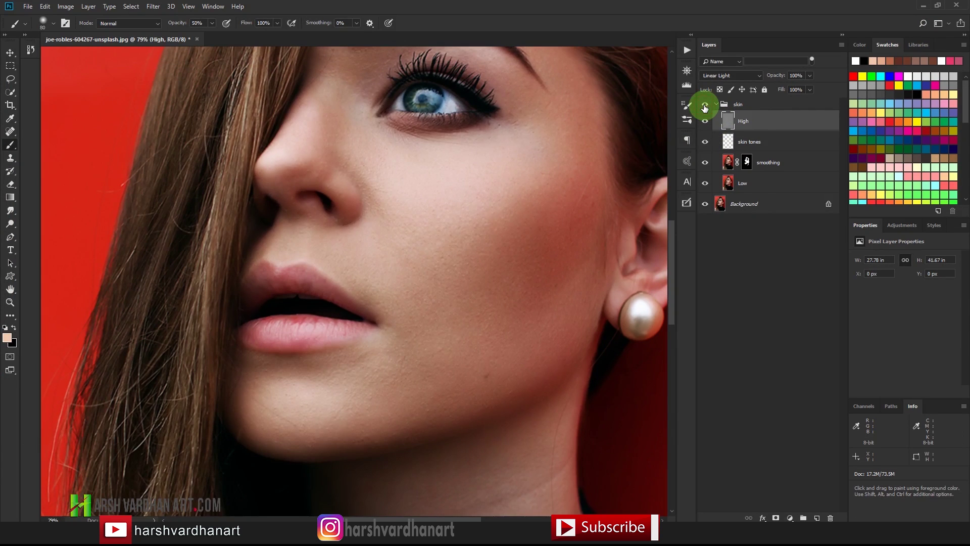
{"action": "left_click", "coordinate": [732, 128]}
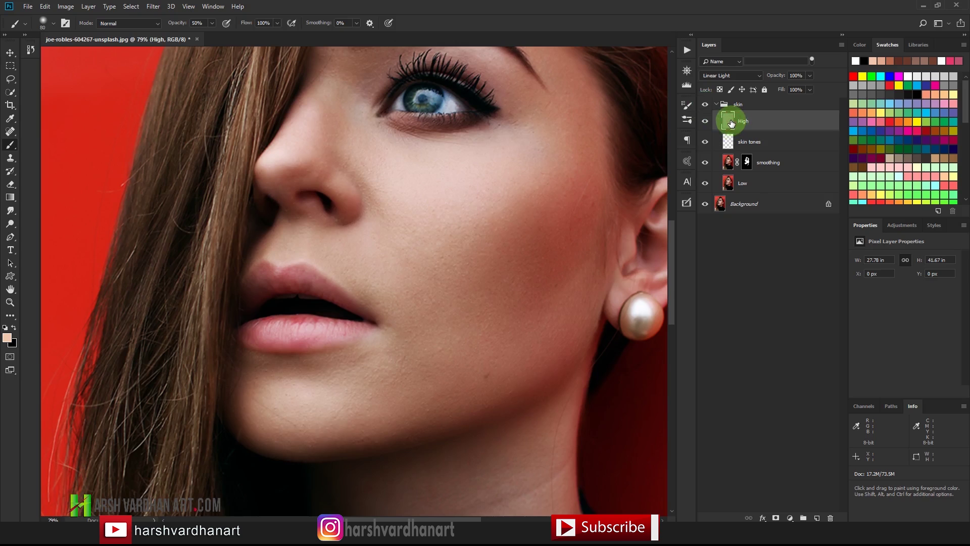
{"action": "left_click", "coordinate": [11, 145]}
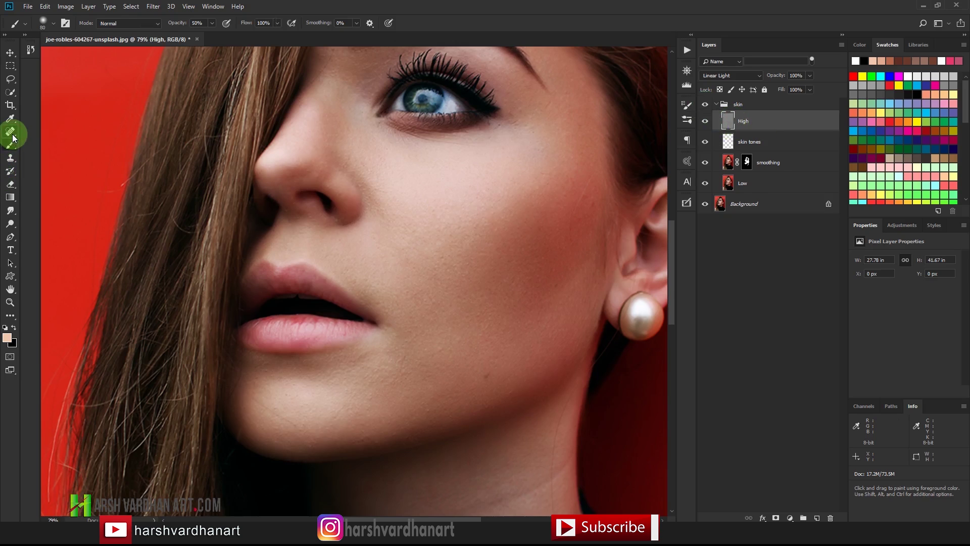
{"action": "right_click", "coordinate": [12, 138]}
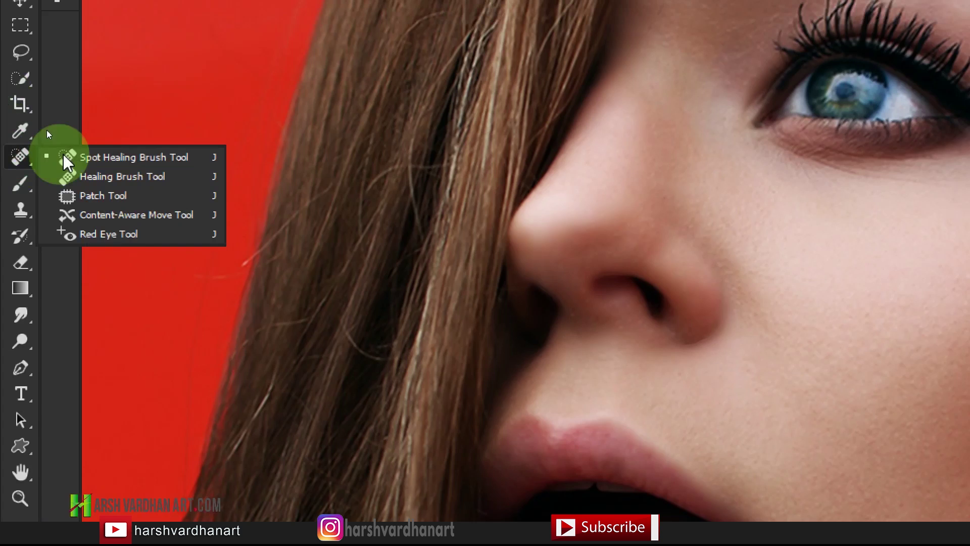
{"action": "left_click", "coordinate": [99, 161]}
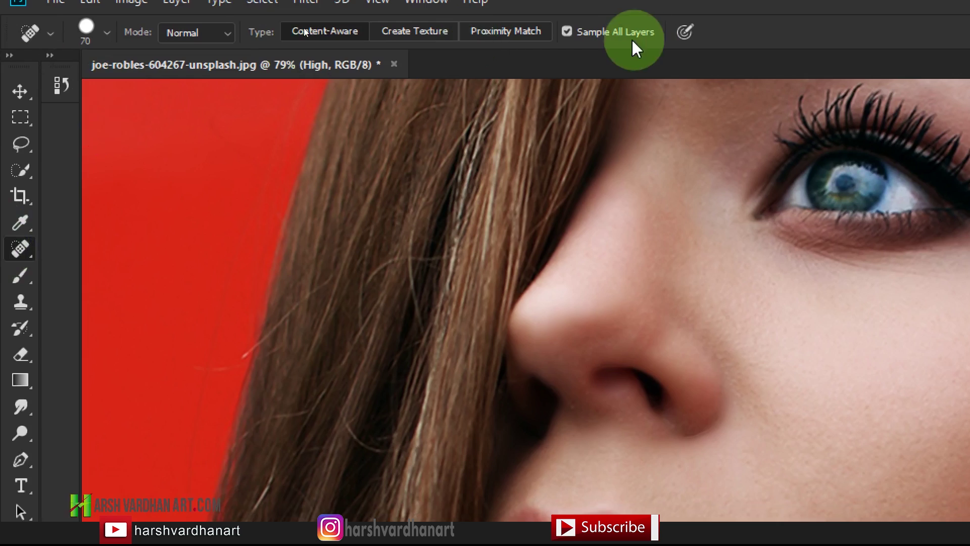
Switch Sample All Layers off and back on for the Spot Healing Brush
{"action": "left_click", "coordinate": [567, 31]}
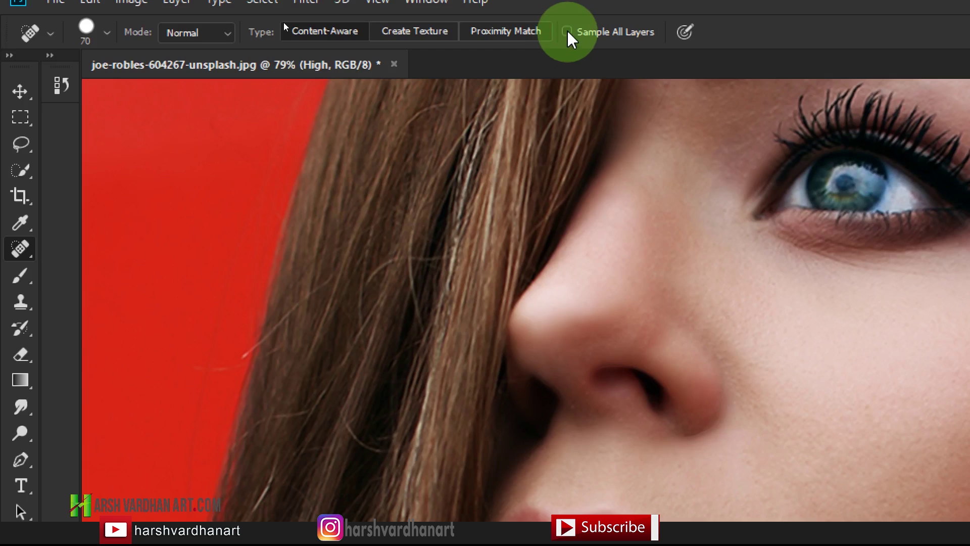
{"action": "left_click", "coordinate": [567, 31]}
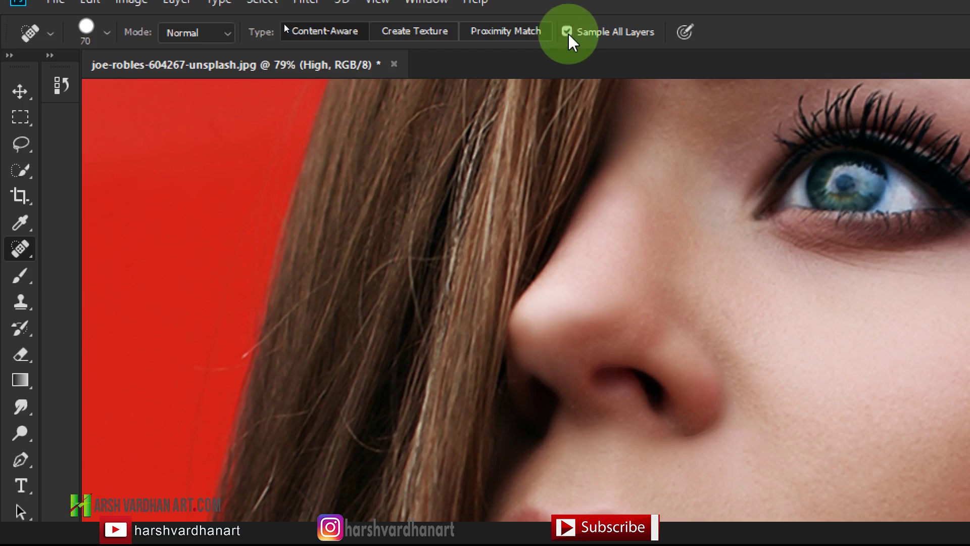
{"action": "left_click", "coordinate": [567, 31]}
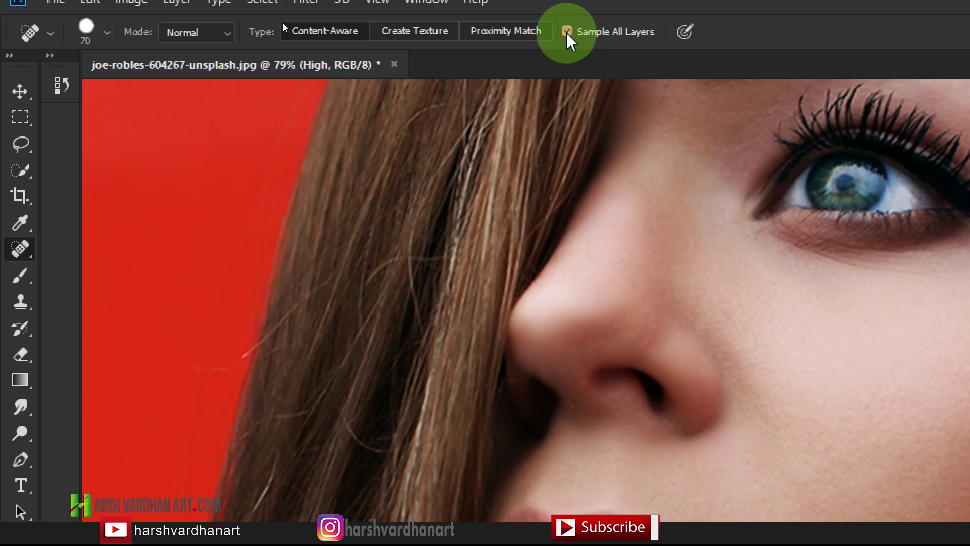
{"action": "left_click", "coordinate": [566, 31]}
{"action": "key", "text": "super+minus"}
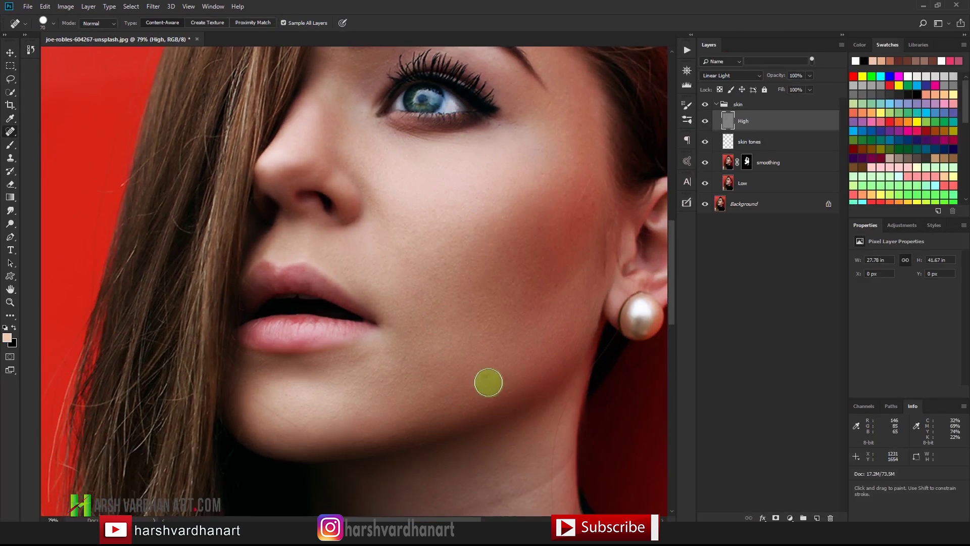
Try healing spots on the cheek and jaw with Sample All Layers on and a smaller brush, and undo the strokes
{"action": "key", "text": "bracketleft"}
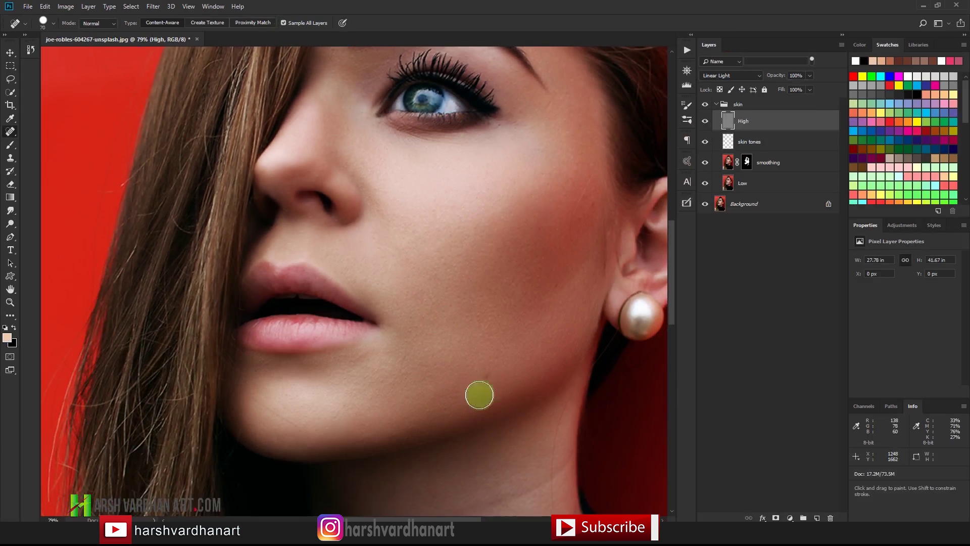
{"action": "left_click", "coordinate": [488, 378]}
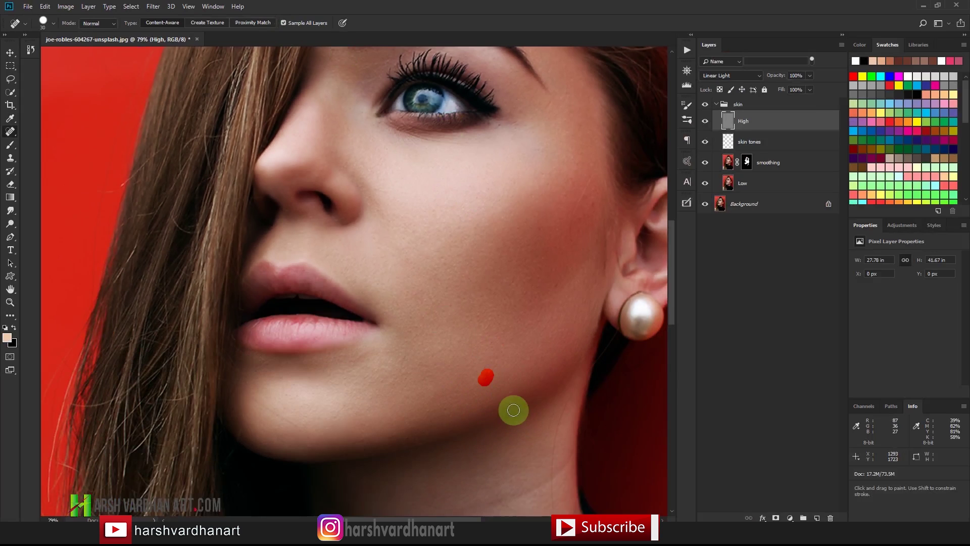
{"action": "left_click", "coordinate": [522, 296]}
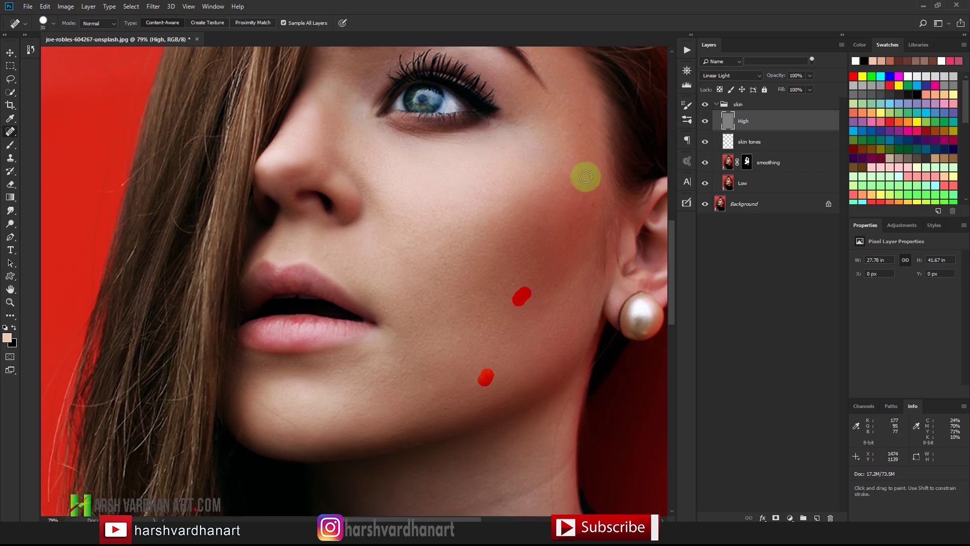
{"action": "left_click_drag", "start_coordinate": [585, 177], "coordinate": [569, 211]}
{"action": "key", "text": "super+minus"}
{"action": "key", "text": "ctrl+alt+z"}
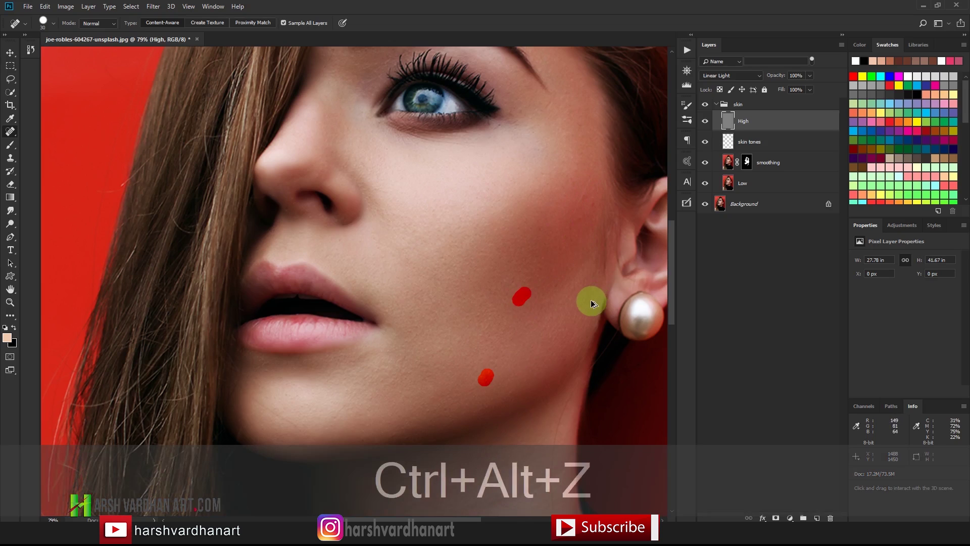
{"action": "key", "text": "ctrl+alt+z"}
{"action": "key", "text": "ctrl+alt+z"}
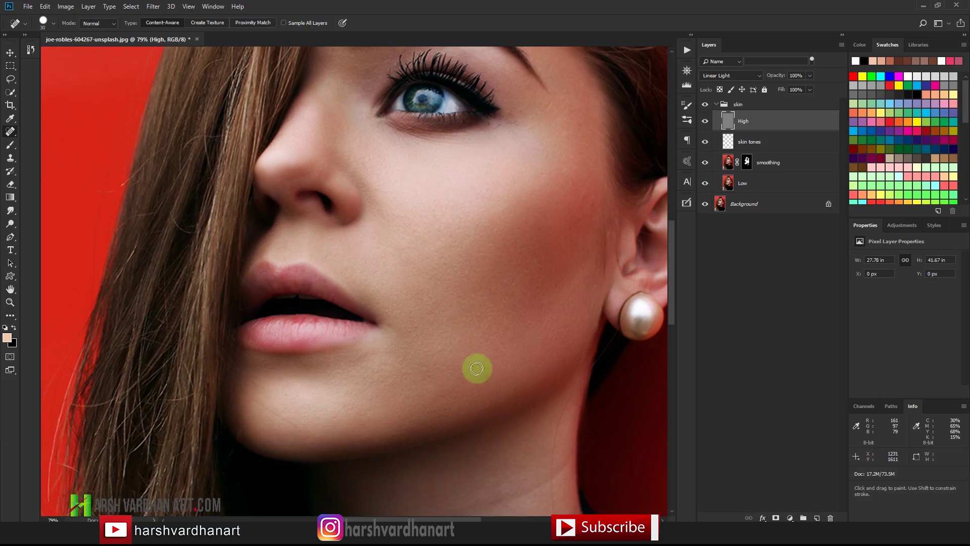
Heal the texture blemishes across the cheek and beside the outer eye on the High layer with Sample All Layers off
{"action": "left_click", "coordinate": [479, 336]}
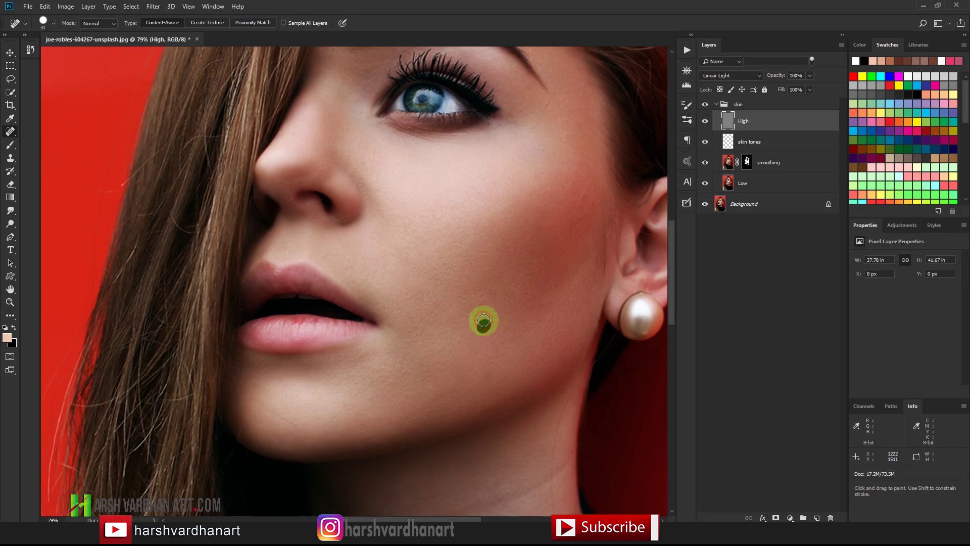
{"action": "left_click", "coordinate": [558, 284]}
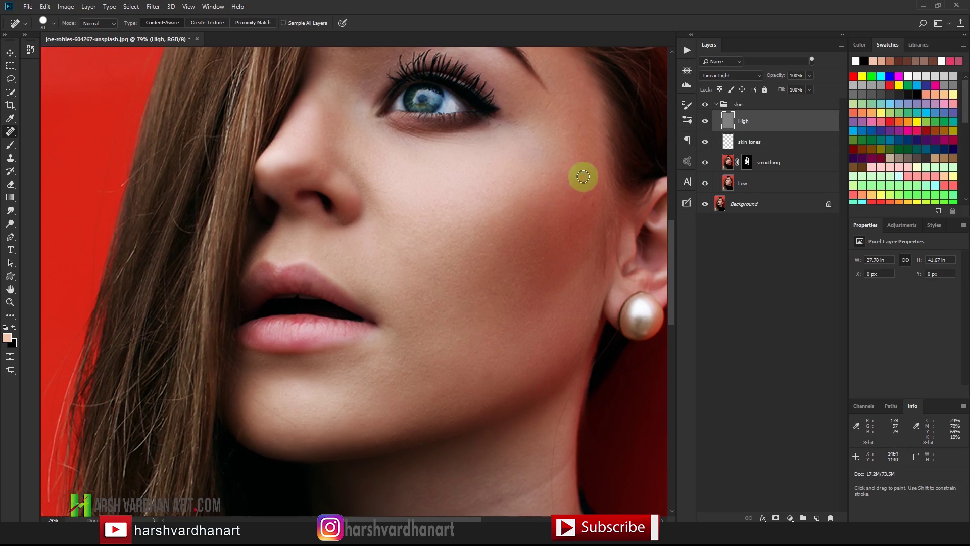
{"action": "left_click_drag", "start_coordinate": [589, 179], "coordinate": [567, 223]}
{"action": "left_click", "coordinate": [500, 253]}
{"action": "left_click", "coordinate": [448, 244]}
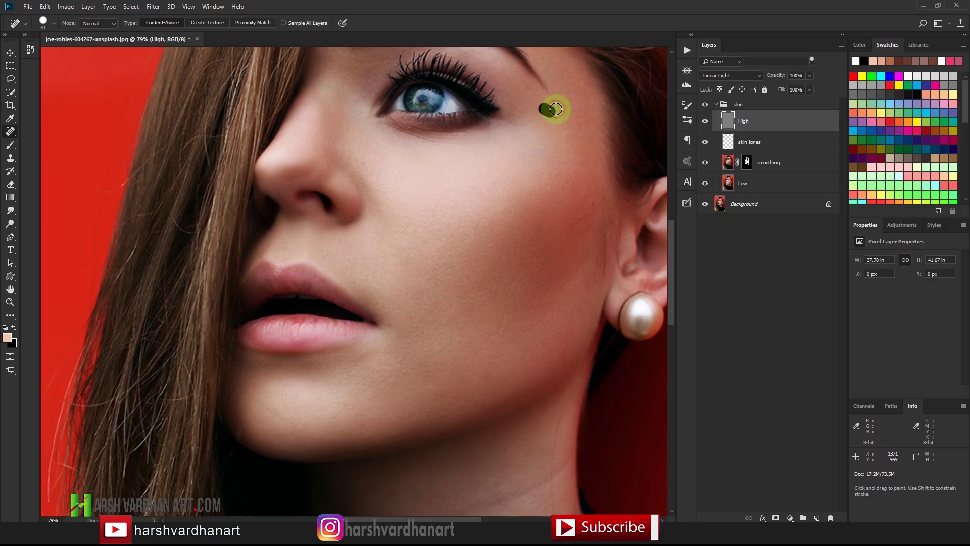
Heal small texture flaws under the eye and along the side of the nose on the High layer
{"action": "scroll", "coordinate": [510, 277], "scroll_direction": "up", "scroll_amount": 3}
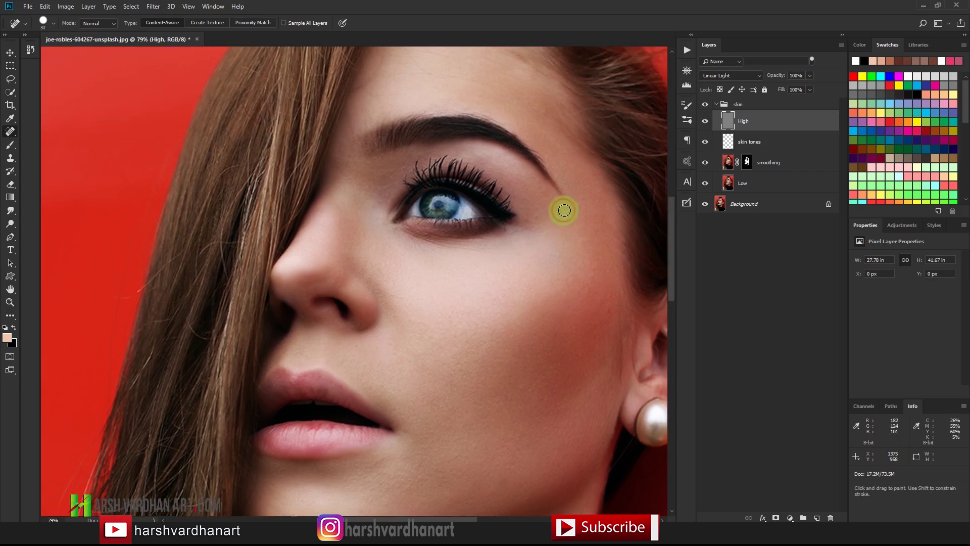
{"action": "left_click_drag", "start_coordinate": [487, 313], "coordinate": [462, 319]}
{"action": "left_click", "coordinate": [401, 223]}
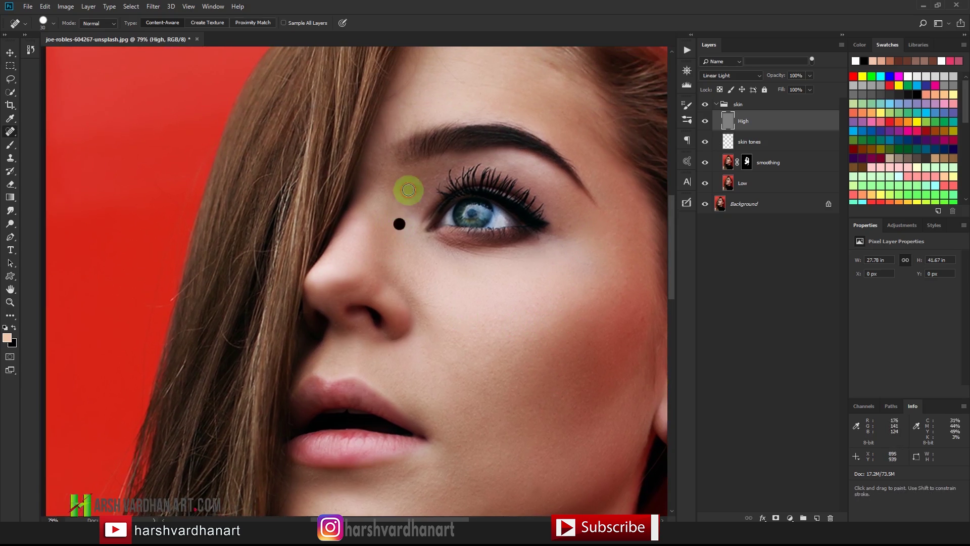
{"action": "left_click", "coordinate": [412, 237]}
{"action": "scroll", "coordinate": [414, 253], "scroll_direction": "down", "scroll_amount": 2}
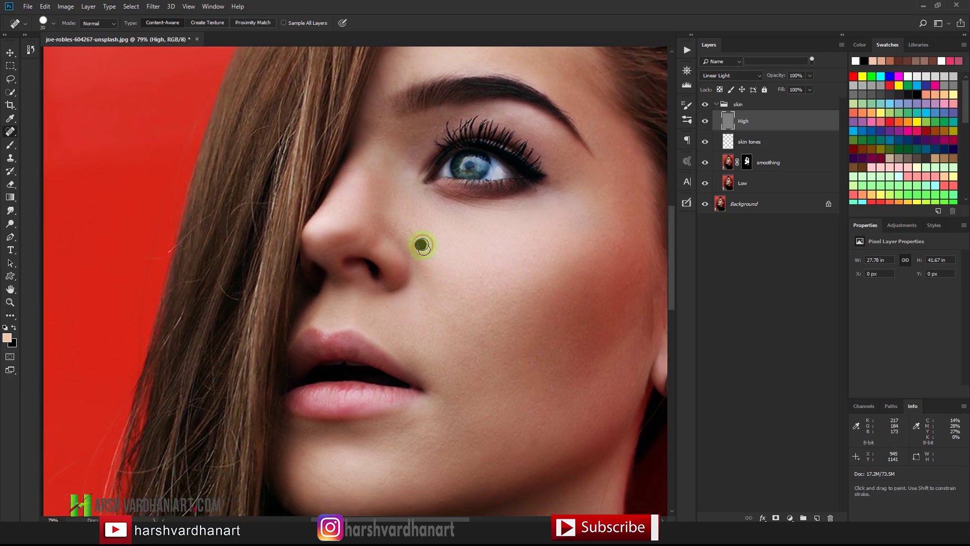
Heal the remaining texture blemishes on the lower cheek, beside the mouth and on the chin
{"action": "scroll", "coordinate": [425, 262], "scroll_direction": "down", "scroll_amount": 3}
{"action": "left_click", "coordinate": [524, 338]}
{"action": "left_click", "coordinate": [546, 327]}
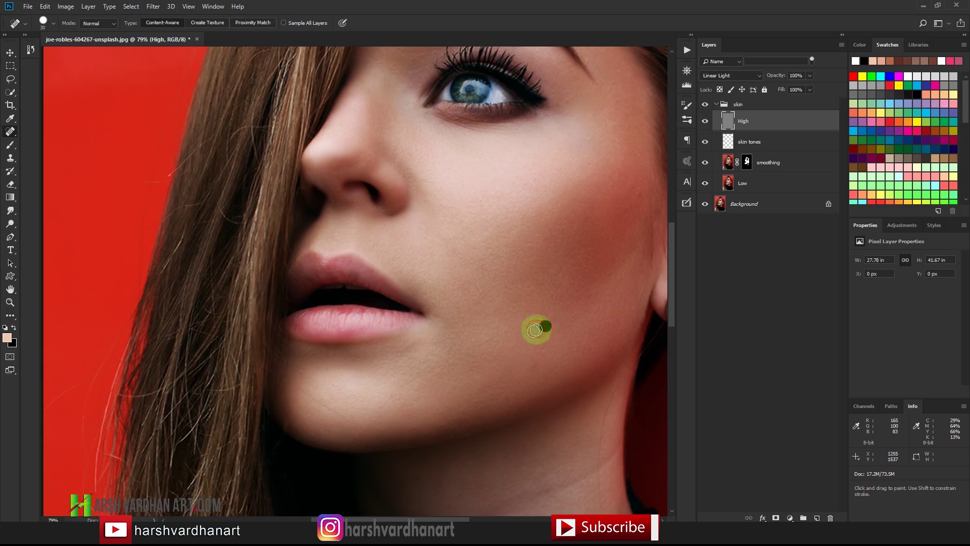
{"action": "left_click", "coordinate": [433, 285]}
{"action": "key", "text": "space"}
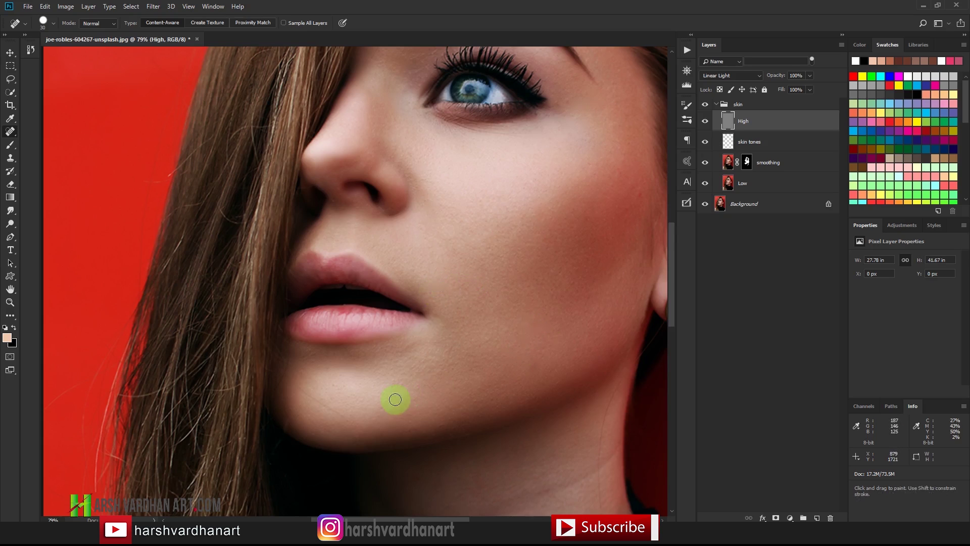
{"action": "left_click_drag", "start_coordinate": [295, 388], "coordinate": [305, 396]}
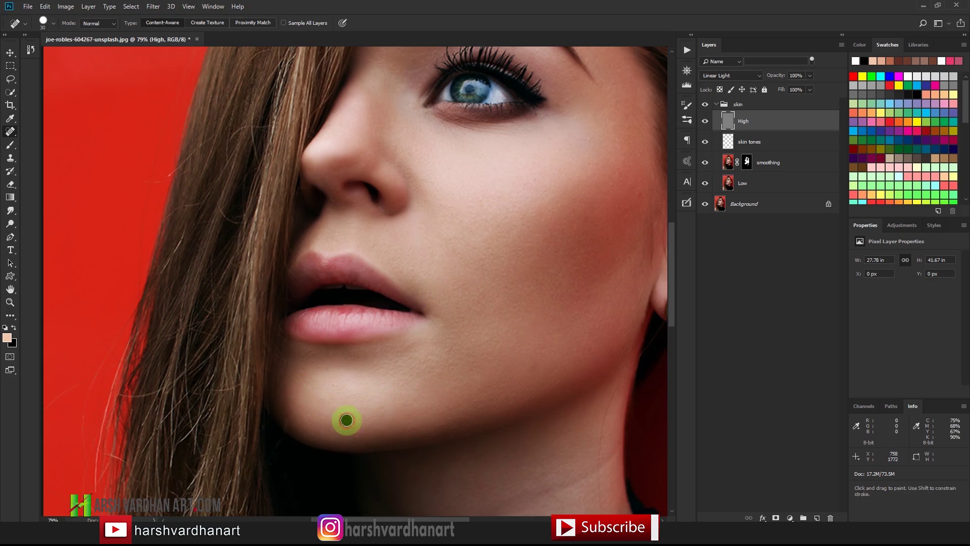
Remove the stray hair strands along the jaw edge and neck with a smaller Spot Healing Brush
{"action": "key", "text": "space"}
{"action": "left_click_drag", "start_coordinate": [346, 420], "coordinate": [339, 359]}
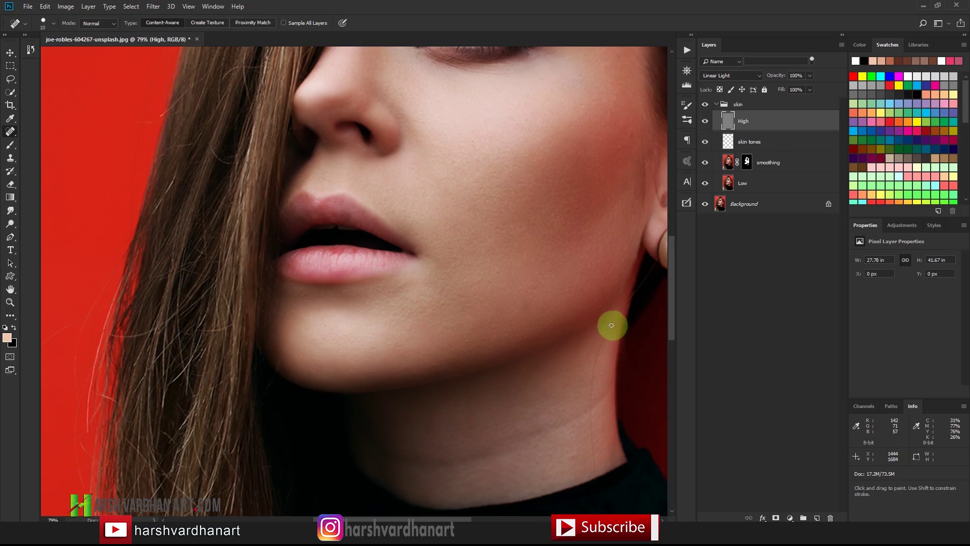
{"action": "left_click_drag", "start_coordinate": [610, 325], "coordinate": [590, 428]}
{"action": "left_click_drag", "start_coordinate": [591, 462], "coordinate": [591, 461]}
{"action": "left_click_drag", "start_coordinate": [606, 339], "coordinate": [608, 325]}
{"action": "mouse_move", "coordinate": [624, 286]}
{"action": "left_mouse_down"}
{"action": "mouse_move", "coordinate": [598, 316]}
{"action": "mouse_move", "coordinate": [605, 352]}
{"action": "left_mouse_up"}
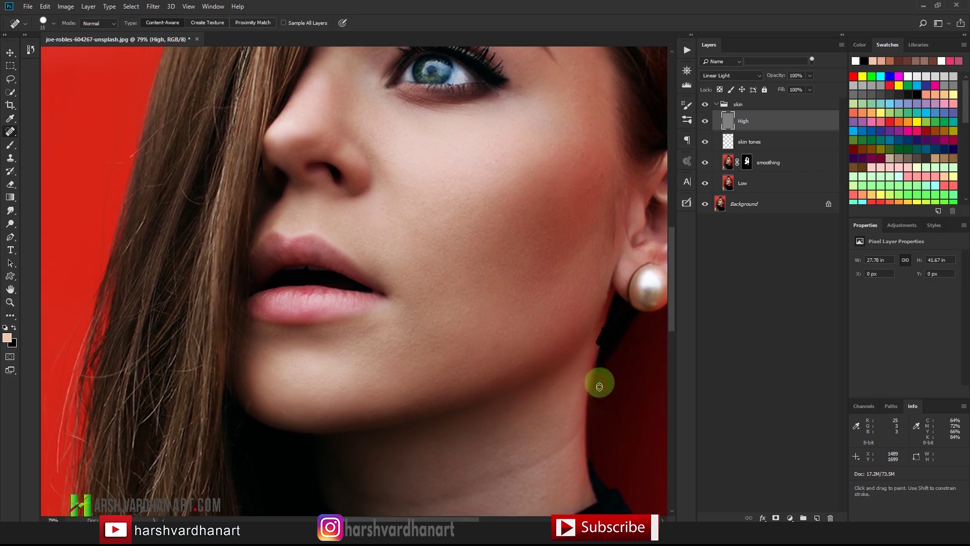
{"action": "left_click_drag", "start_coordinate": [543, 444], "coordinate": [545, 448]}
Heal the fine hairs and texture marks on the forehead near the hairline and around the inner eyebrow
{"action": "scroll", "coordinate": [545, 447], "scroll_direction": "up", "scroll_amount": 3}
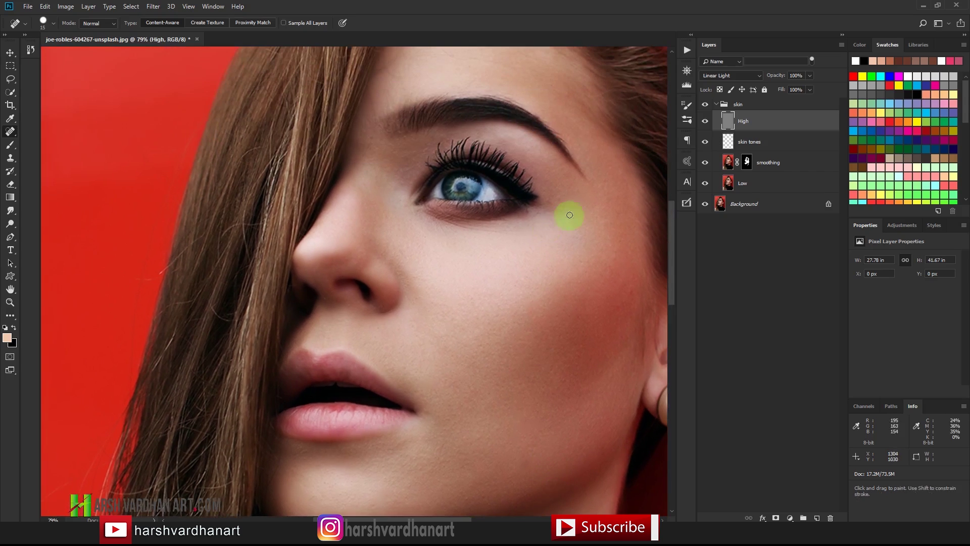
{"action": "scroll", "coordinate": [567, 194], "scroll_direction": "up", "scroll_amount": 5}
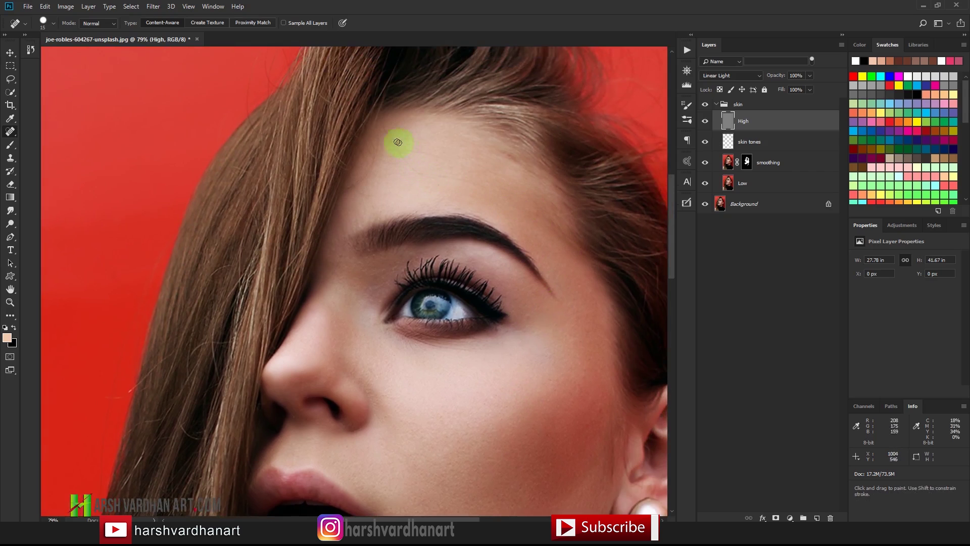
{"action": "left_click_drag", "start_coordinate": [423, 175], "coordinate": [424, 175]}
{"action": "left_click_drag", "start_coordinate": [377, 139], "coordinate": [361, 183]}
{"action": "left_click", "coordinate": [340, 260]}
{"action": "mouse_move", "coordinate": [354, 223]}
{"action": "left_mouse_down"}
{"action": "mouse_move", "coordinate": [338, 265]}
{"action": "mouse_move", "coordinate": [346, 229]}
{"action": "mouse_move", "coordinate": [390, 274]}
{"action": "left_mouse_up"}
{"action": "left_click", "coordinate": [347, 229]}
{"action": "left_click", "coordinate": [360, 208]}
{"action": "left_click_drag", "start_coordinate": [375, 187], "coordinate": [375, 188]}
Review the healed portrait, select the skin tones layer and activate the Brush Tool
{"action": "key", "text": "ctrl+space"}
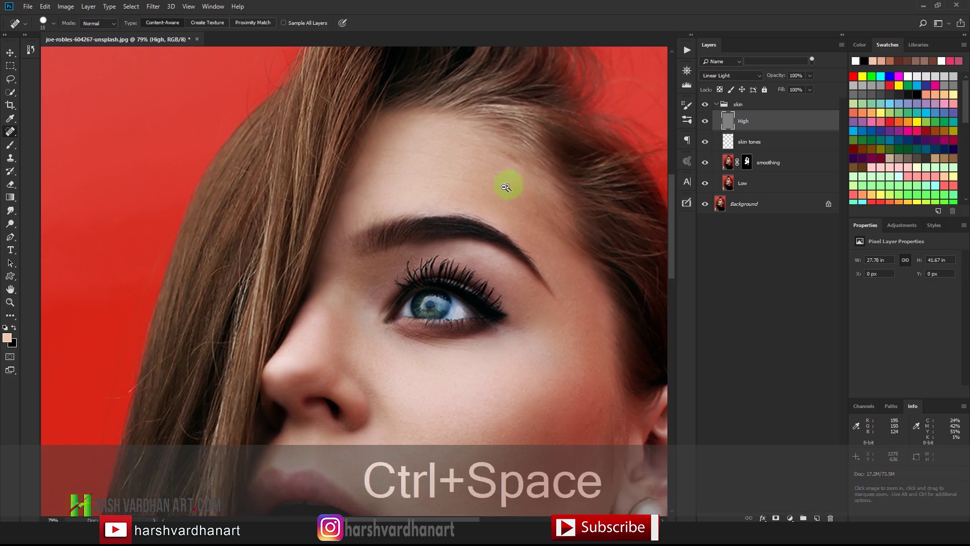
{"action": "left_click_drag", "start_coordinate": [504, 184], "coordinate": [537, 222]}
{"action": "left_click_drag", "start_coordinate": [525, 173], "coordinate": [474, 367]}
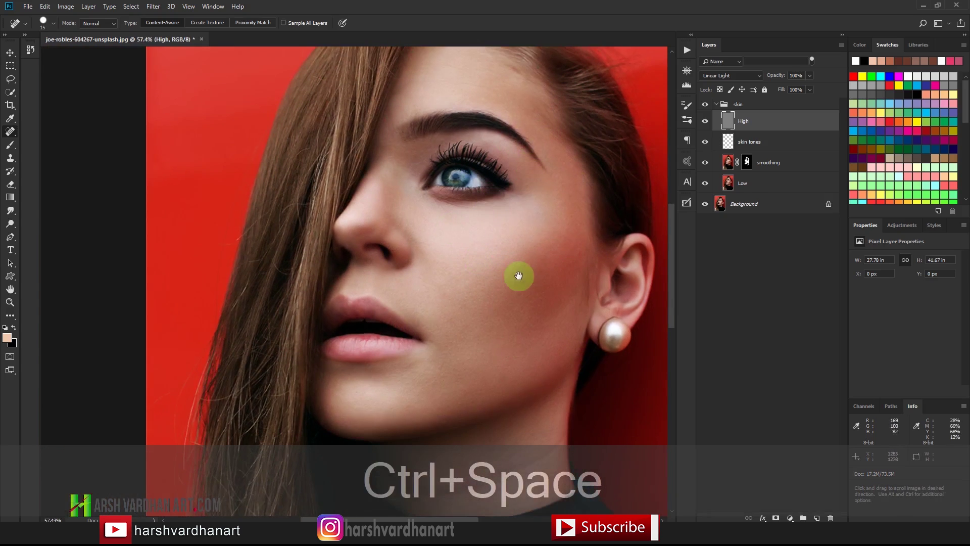
{"action": "key", "text": "ctrl+space"}
{"action": "left_click_drag", "start_coordinate": [442, 179], "coordinate": [500, 195]}
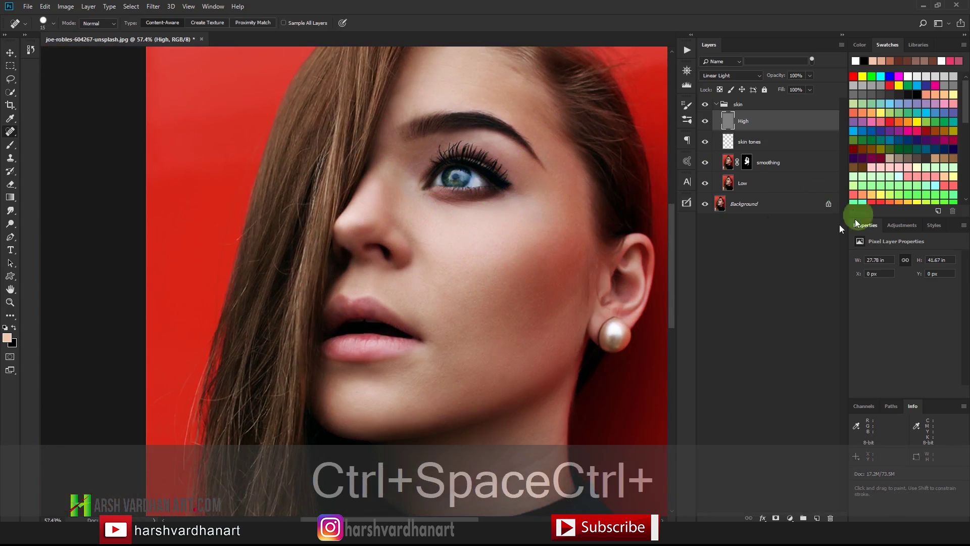
{"action": "key", "text": "super+plus"}
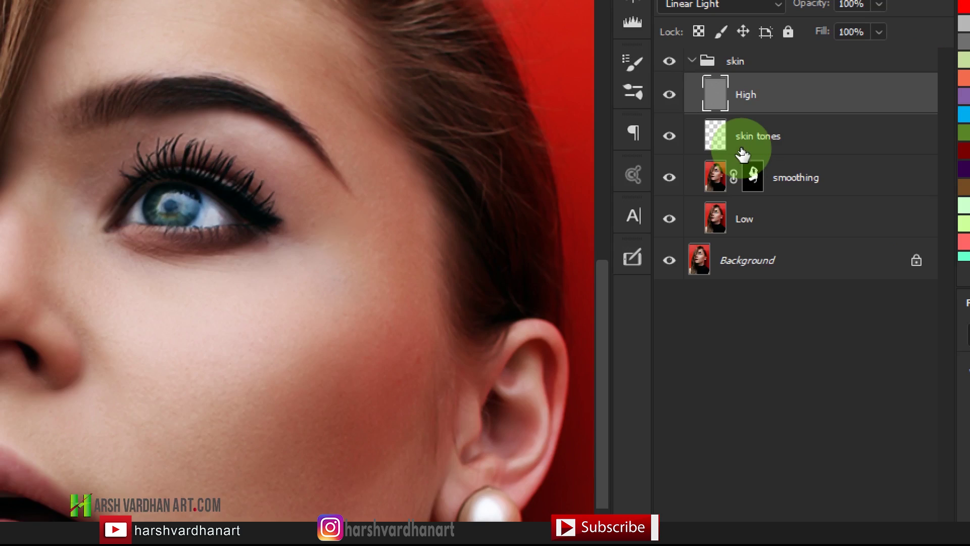
{"action": "key", "text": "super+minus"}
{"action": "left_click", "coordinate": [754, 141]}
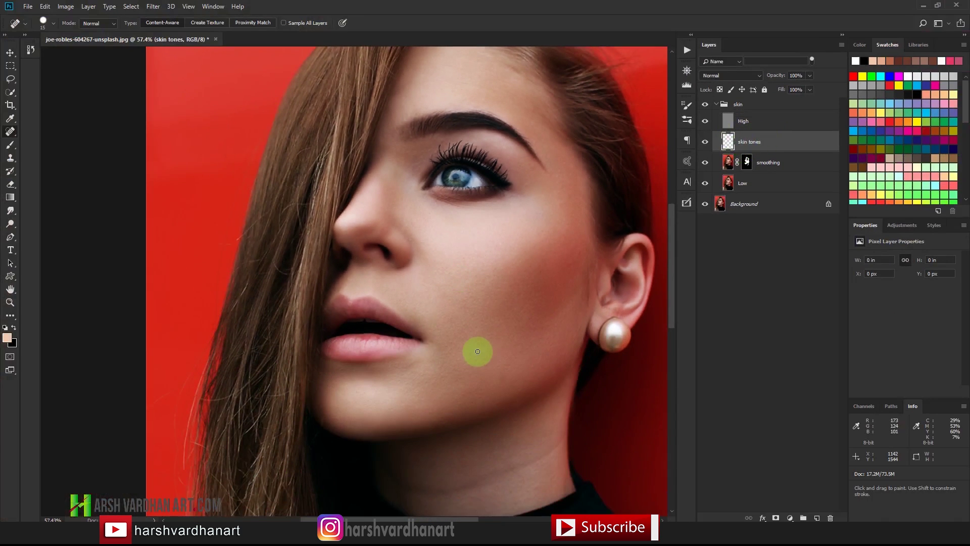
{"action": "key", "text": "b"}
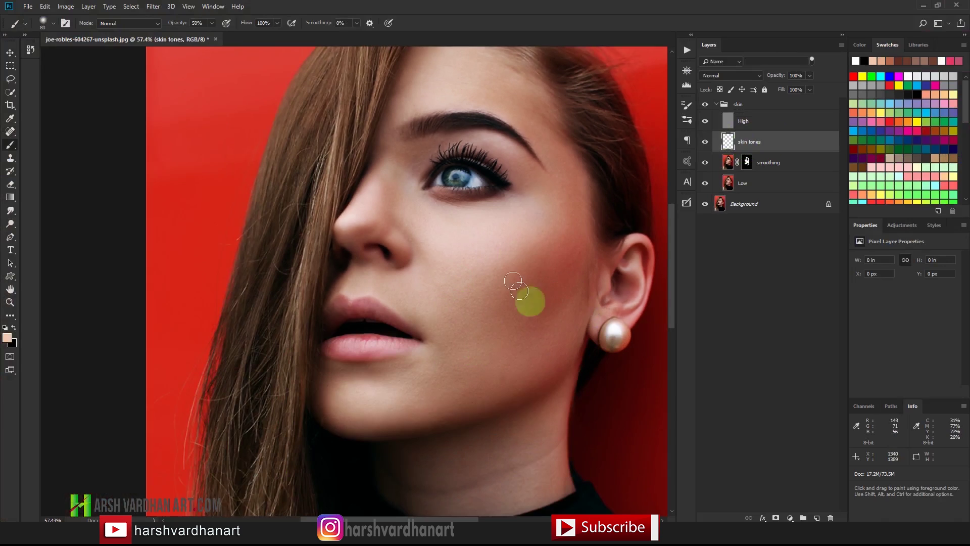
Sample the skin colour beside the nose and paint it at 10% brush opacity over the shadowed side of the nose
{"action": "key", "text": "ctrl+space"}
{"action": "left_click_drag", "start_coordinate": [445, 249], "coordinate": [394, 167]}
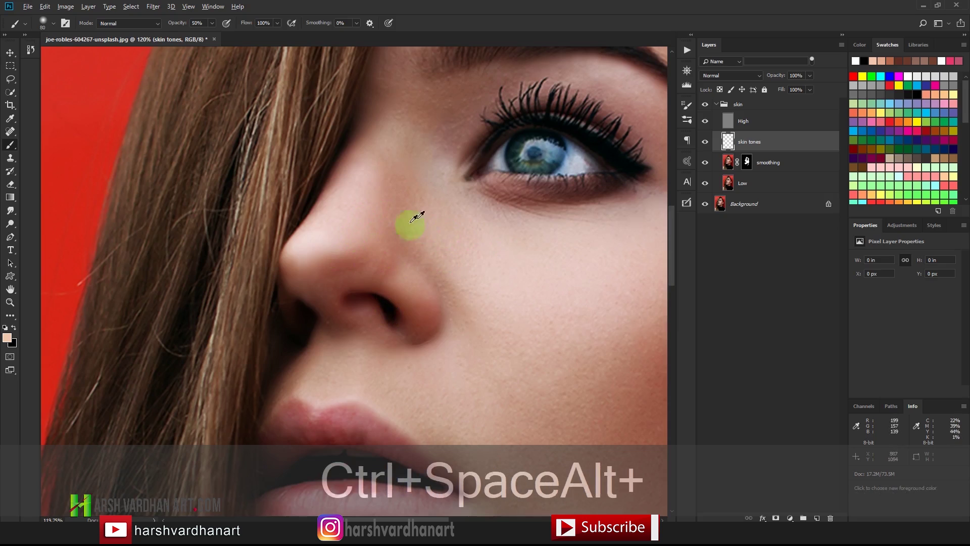
{"action": "left_click", "coordinate": [449, 226], "text": "alt"}
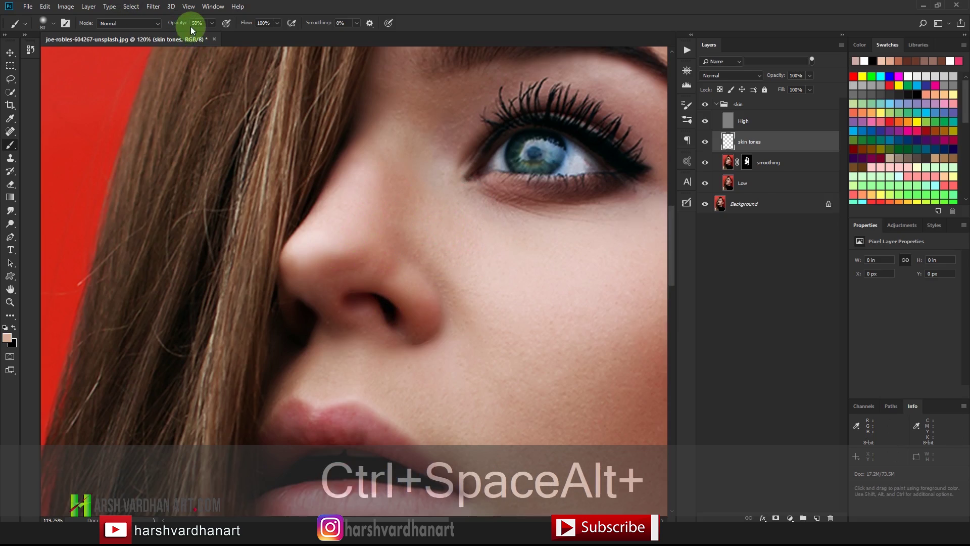
{"action": "key", "text": "1"}
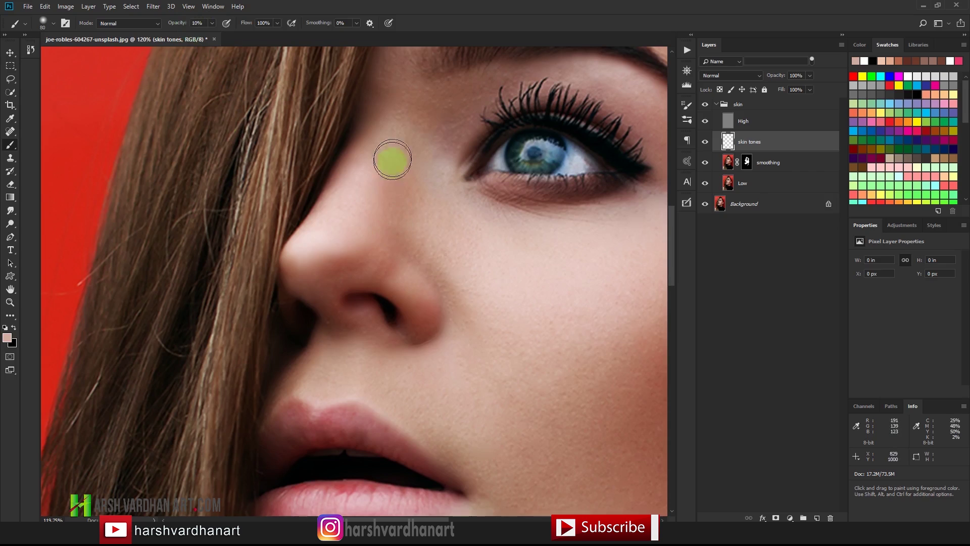
{"action": "mouse_move", "coordinate": [398, 166]}
{"action": "left_mouse_down"}
{"action": "mouse_move", "coordinate": [372, 254]}
{"action": "mouse_move", "coordinate": [397, 237]}
{"action": "mouse_move", "coordinate": [332, 265]}
{"action": "mouse_move", "coordinate": [407, 268]}
{"action": "mouse_move", "coordinate": [417, 259]}
{"action": "mouse_move", "coordinate": [350, 258]}
{"action": "mouse_move", "coordinate": [421, 297]}
{"action": "mouse_move", "coordinate": [424, 310]}
{"action": "mouse_move", "coordinate": [370, 255]}
{"action": "mouse_move", "coordinate": [406, 276]}
{"action": "mouse_move", "coordinate": [425, 327]}
{"action": "mouse_move", "coordinate": [434, 311]}
{"action": "mouse_move", "coordinate": [413, 335]}
{"action": "mouse_move", "coordinate": [429, 349]}
{"action": "left_mouse_up"}
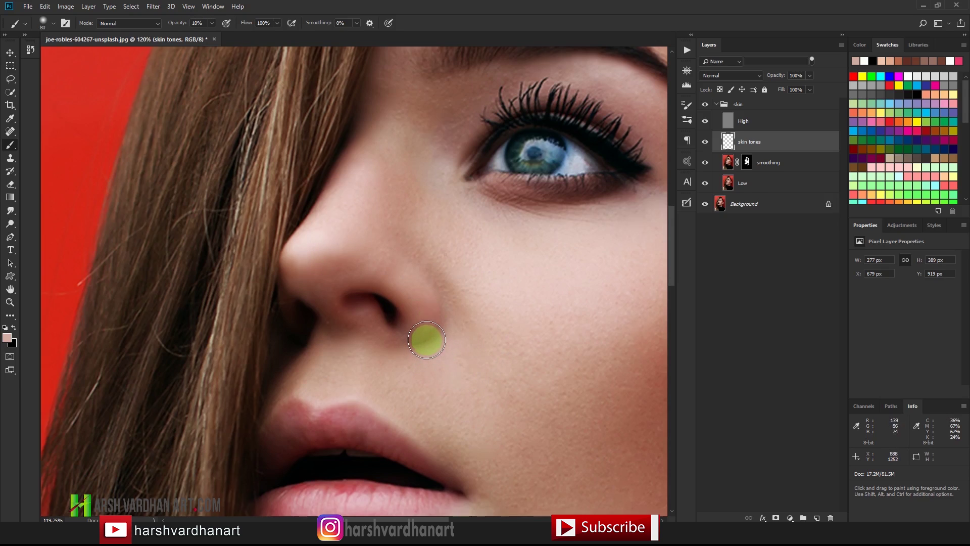
{"action": "mouse_move", "coordinate": [427, 339]}
{"action": "left_mouse_down"}
{"action": "mouse_move", "coordinate": [430, 282]}
{"action": "mouse_move", "coordinate": [417, 327]}
{"action": "mouse_move", "coordinate": [445, 382]}
{"action": "mouse_move", "coordinate": [410, 285]}
{"action": "mouse_move", "coordinate": [425, 344]}
{"action": "mouse_move", "coordinate": [443, 361]}
{"action": "left_mouse_up"}
Sample nearby skin colours and paint them at 10% opacity around the nostril and above the upper lip
{"action": "left_click", "coordinate": [444, 361], "text": "alt"}
{"action": "left_click", "coordinate": [411, 283], "text": "alt"}
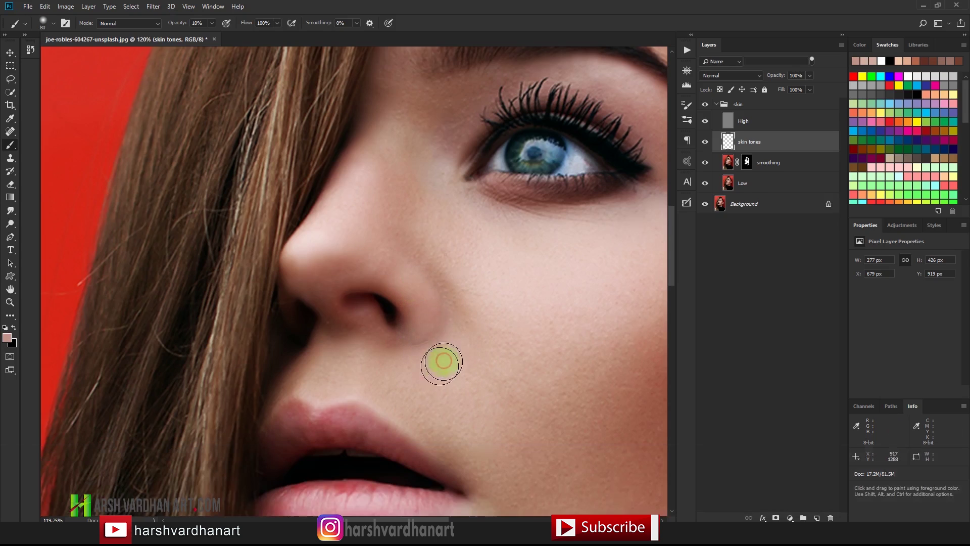
{"action": "left_click", "coordinate": [379, 364], "text": "alt"}
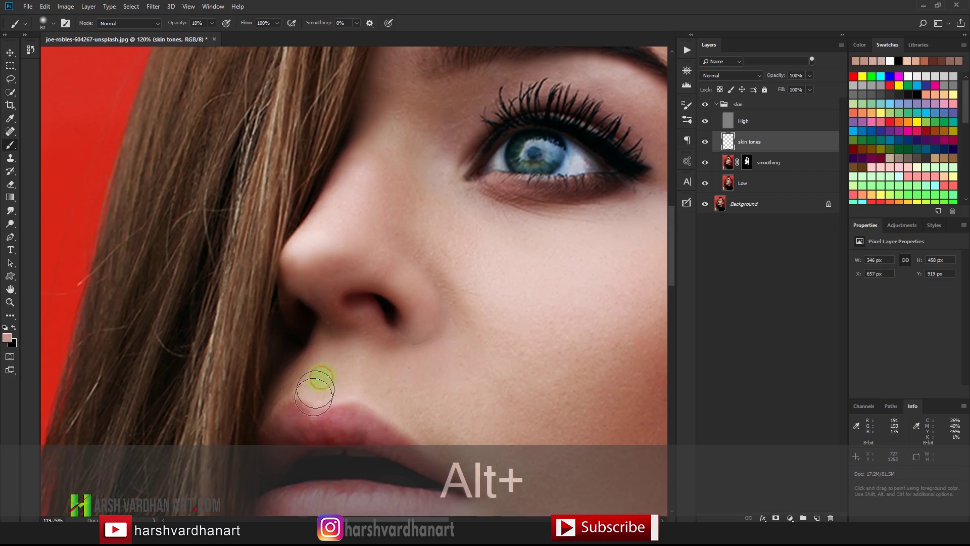
Sample lighter skin beside the nose and paint over the crease between the nose and cheek
{"action": "left_click_drag", "start_coordinate": [516, 334], "coordinate": [443, 317]}
{"action": "left_click", "coordinate": [404, 245], "text": "alt"}
{"action": "left_click", "coordinate": [392, 287], "text": "alt"}
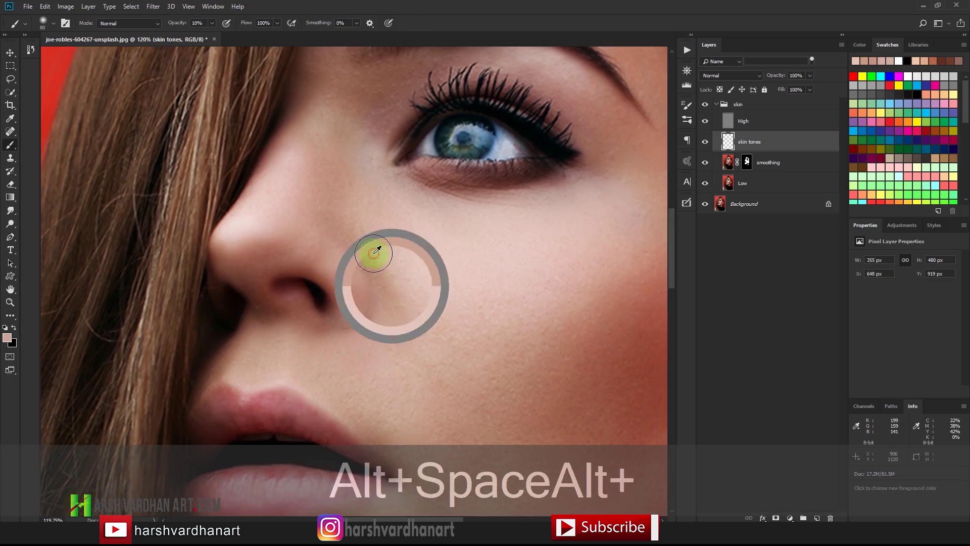
{"action": "left_click_drag", "start_coordinate": [390, 286], "coordinate": [380, 297]}
Enlarge the brush to 150 and paint sampled skin colours over the reddish shading on the cheek
{"action": "scroll", "coordinate": [403, 256], "scroll_direction": "down", "scroll_amount": 2}
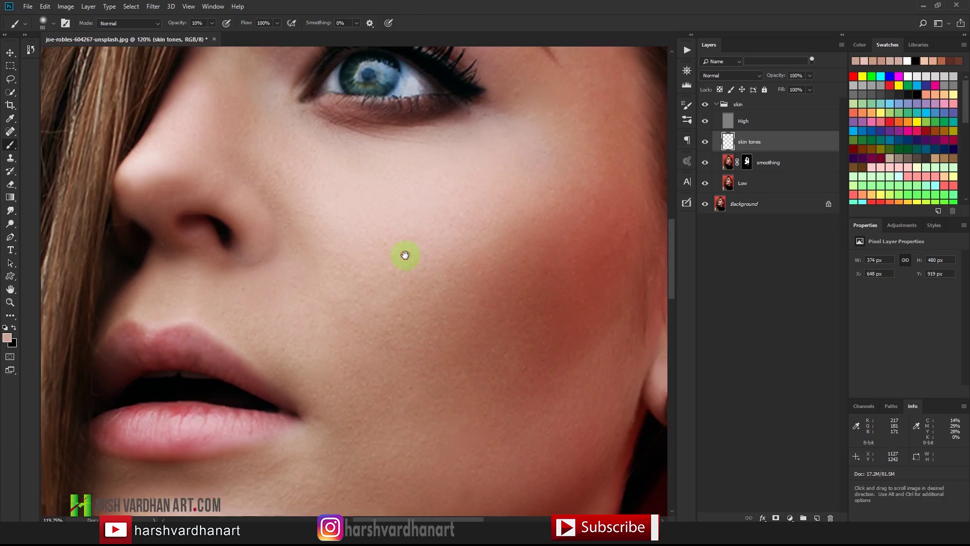
{"action": "scroll", "coordinate": [531, 260], "scroll_direction": "down", "scroll_amount": 2}
{"action": "left_click", "coordinate": [458, 315]}
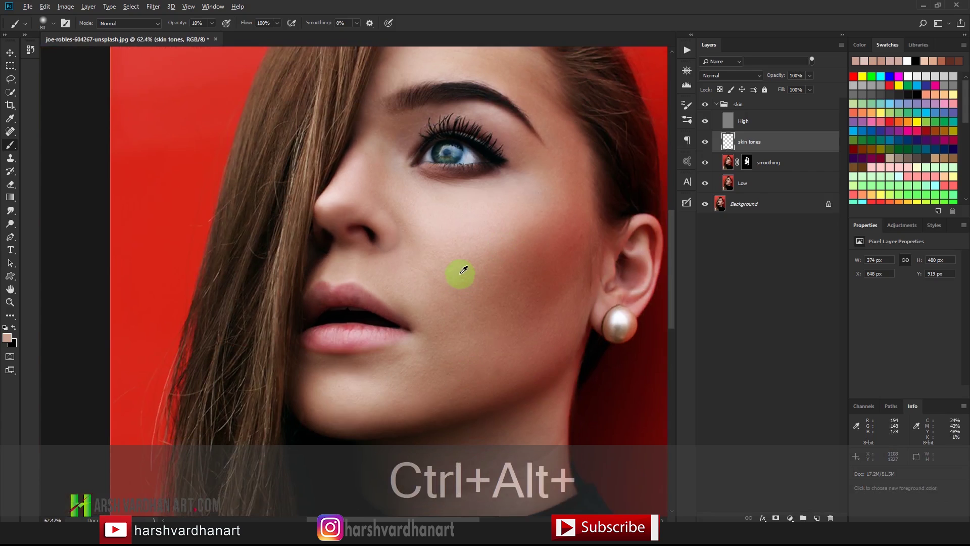
{"action": "left_click", "coordinate": [495, 310], "text": "alt"}
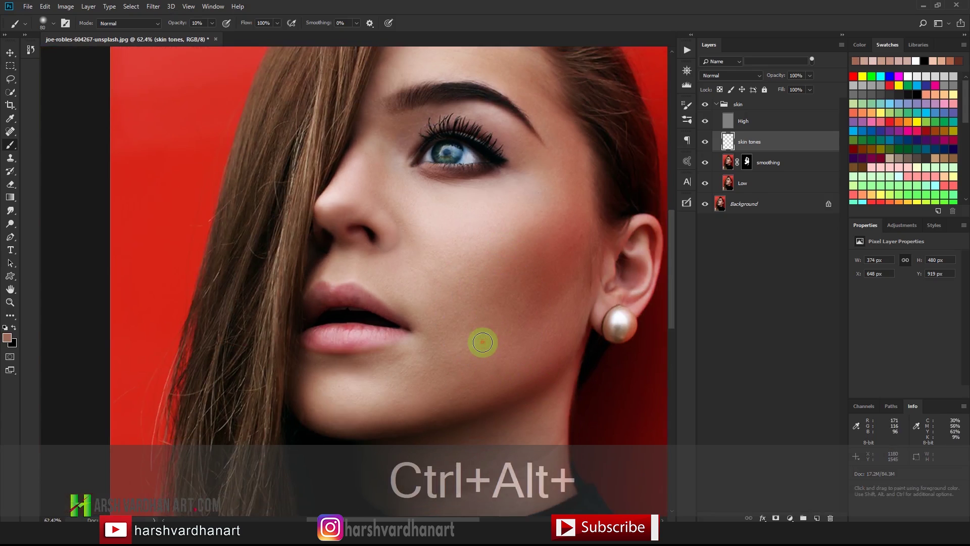
{"action": "key", "text": "ctrl+alt+bracketright"}
{"action": "mouse_move", "coordinate": [489, 334]}
{"action": "left_mouse_down"}
{"action": "mouse_move", "coordinate": [439, 360]}
{"action": "mouse_move", "coordinate": [495, 317]}
{"action": "mouse_move", "coordinate": [490, 284]}
{"action": "mouse_move", "coordinate": [446, 318]}
{"action": "mouse_move", "coordinate": [476, 281]}
{"action": "mouse_move", "coordinate": [437, 327]}
{"action": "mouse_move", "coordinate": [469, 321]}
{"action": "mouse_move", "coordinate": [555, 340]}
{"action": "mouse_move", "coordinate": [480, 363]}
{"action": "mouse_move", "coordinate": [463, 299]}
{"action": "mouse_move", "coordinate": [465, 309]}
{"action": "mouse_move", "coordinate": [495, 257]}
{"action": "mouse_move", "coordinate": [447, 273]}
{"action": "left_mouse_up"}
{"action": "left_click", "coordinate": [505, 249], "text": "alt"}
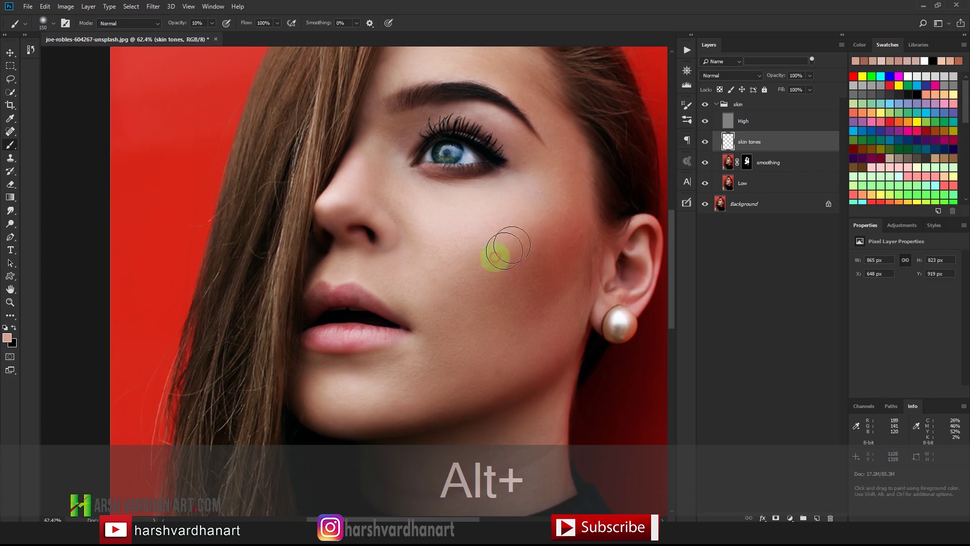
Sample skin colours near the mouth and paint them at 10% opacity over the chin and below the lower lip
{"action": "left_click_drag", "start_coordinate": [440, 401], "coordinate": [391, 380]}
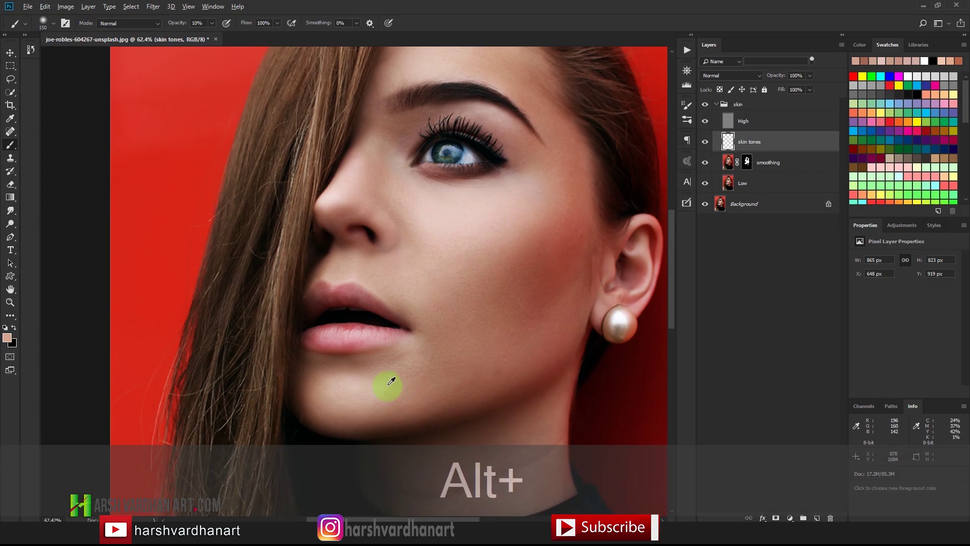
{"action": "left_click", "coordinate": [444, 359], "text": "alt"}
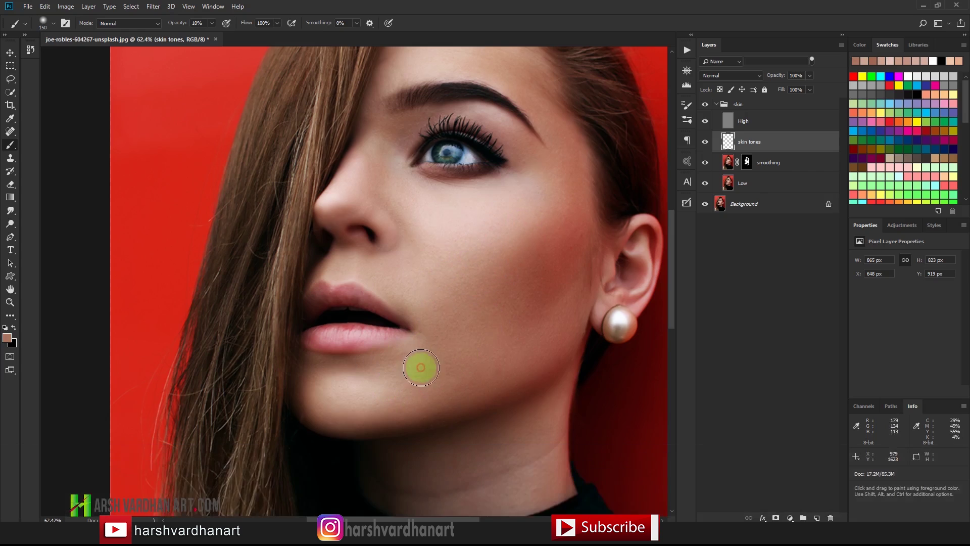
{"action": "left_click_drag", "start_coordinate": [357, 389], "coordinate": [450, 386]}
Paint sampled skin tones over the forehead above the eyebrow and blend lighter tones into the cheek
{"action": "left_click_drag", "start_coordinate": [490, 305], "coordinate": [448, 396]}
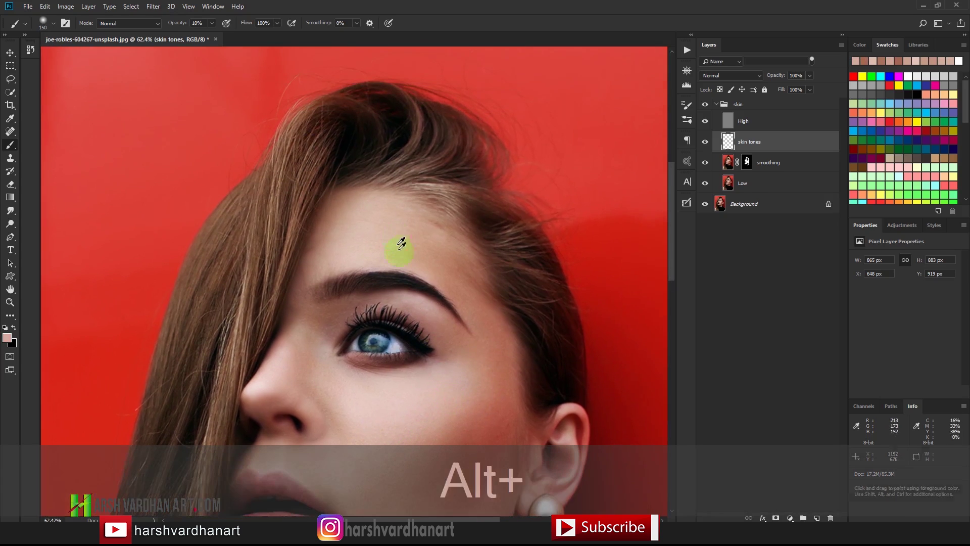
{"action": "left_click_drag", "start_coordinate": [398, 249], "coordinate": [349, 289]}
{"action": "mouse_move", "coordinate": [336, 246]}
{"action": "left_mouse_down"}
{"action": "mouse_move", "coordinate": [502, 379]}
{"action": "mouse_move", "coordinate": [373, 276]}
{"action": "mouse_move", "coordinate": [296, 316]}
{"action": "mouse_move", "coordinate": [353, 336]}
{"action": "mouse_move", "coordinate": [336, 310]}
{"action": "mouse_move", "coordinate": [417, 282]}
{"action": "mouse_move", "coordinate": [379, 331]}
{"action": "mouse_move", "coordinate": [385, 372]}
{"action": "mouse_move", "coordinate": [418, 286]}
{"action": "mouse_move", "coordinate": [418, 249]}
{"action": "mouse_move", "coordinate": [446, 218]}
{"action": "mouse_move", "coordinate": [441, 231]}
{"action": "mouse_move", "coordinate": [390, 243]}
{"action": "mouse_move", "coordinate": [381, 290]}
{"action": "mouse_move", "coordinate": [392, 279]}
{"action": "left_mouse_up"}
{"action": "left_click", "coordinate": [302, 242], "text": "alt"}
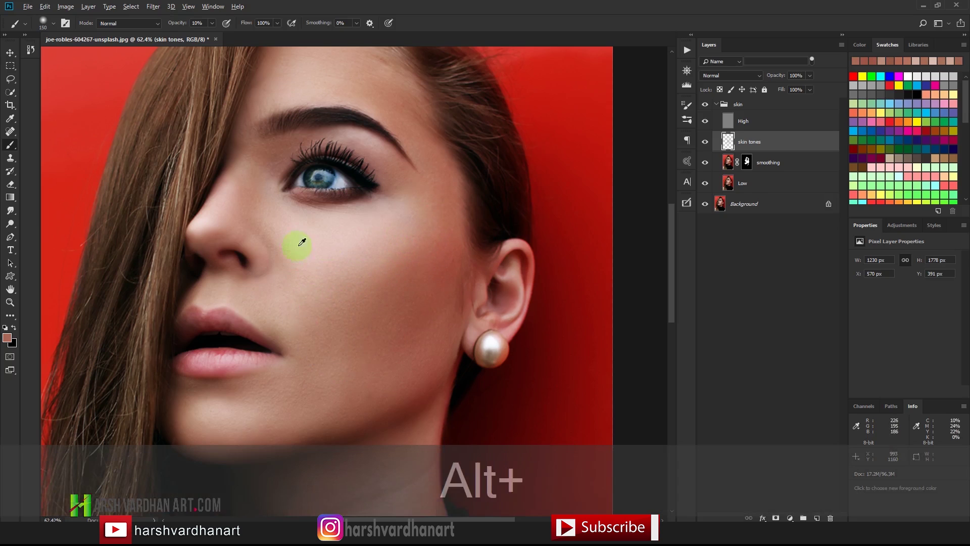
{"action": "left_click", "coordinate": [336, 243], "text": "alt"}
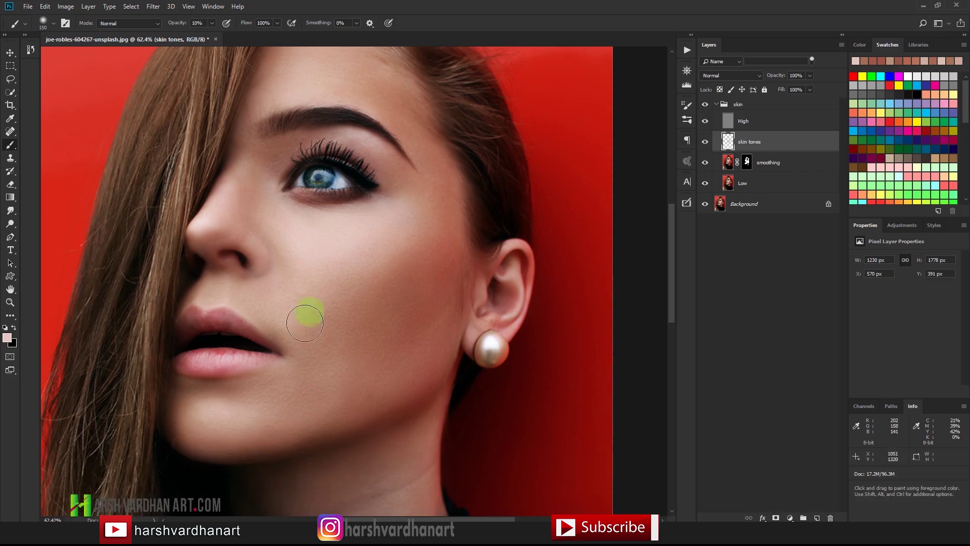
Toggle the skin tones layer's visibility repeatedly to compare the face with and without the colour correction
{"action": "left_click", "coordinate": [705, 144]}
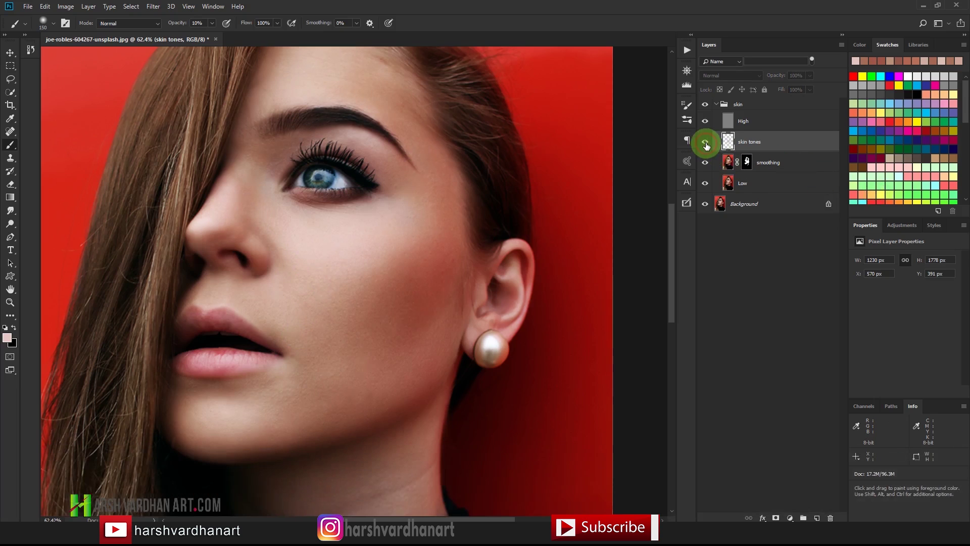
{"action": "left_click", "coordinate": [705, 144]}
{"action": "left_click", "coordinate": [706, 145]}
{"action": "left_click", "coordinate": [705, 146]}
{"action": "left_click", "coordinate": [705, 144]}
{"action": "left_click", "coordinate": [705, 145]}
{"action": "left_click", "coordinate": [705, 144]}
{"action": "left_click", "coordinate": [705, 144]}
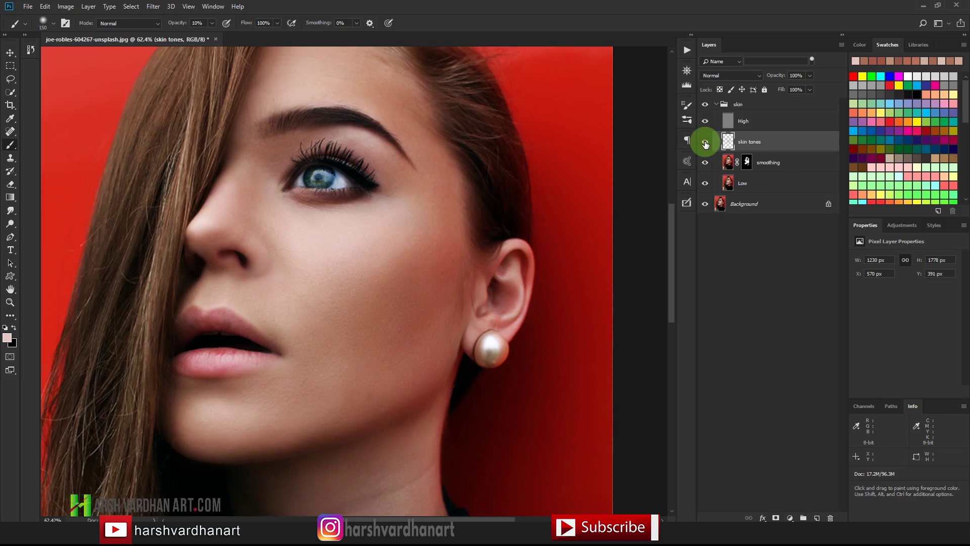
Collapse the skin group and toggle its visibility to compare the retouched portrait with the original
{"action": "key", "text": "ctrl+space"}
{"action": "left_click_drag", "start_coordinate": [461, 299], "coordinate": [454, 255]}
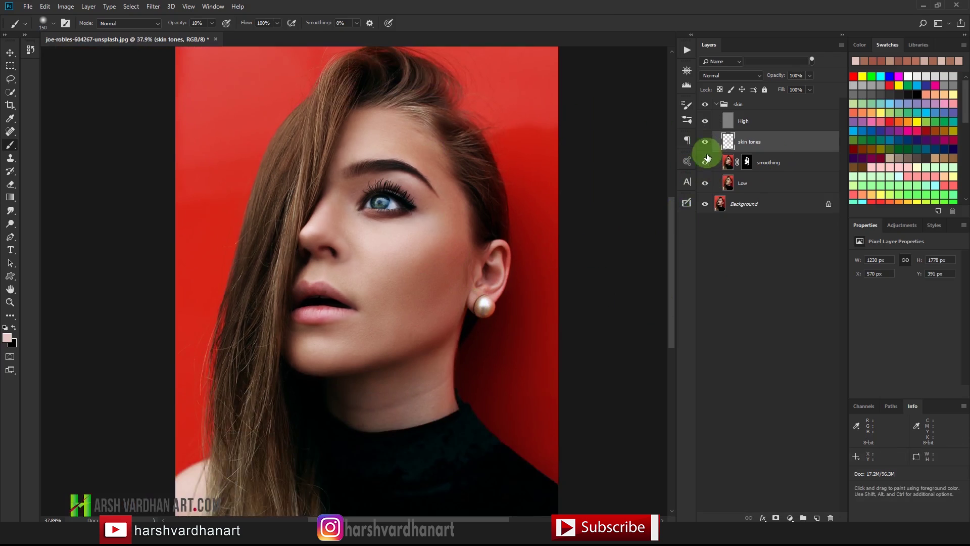
{"action": "left_click", "coordinate": [717, 105]}
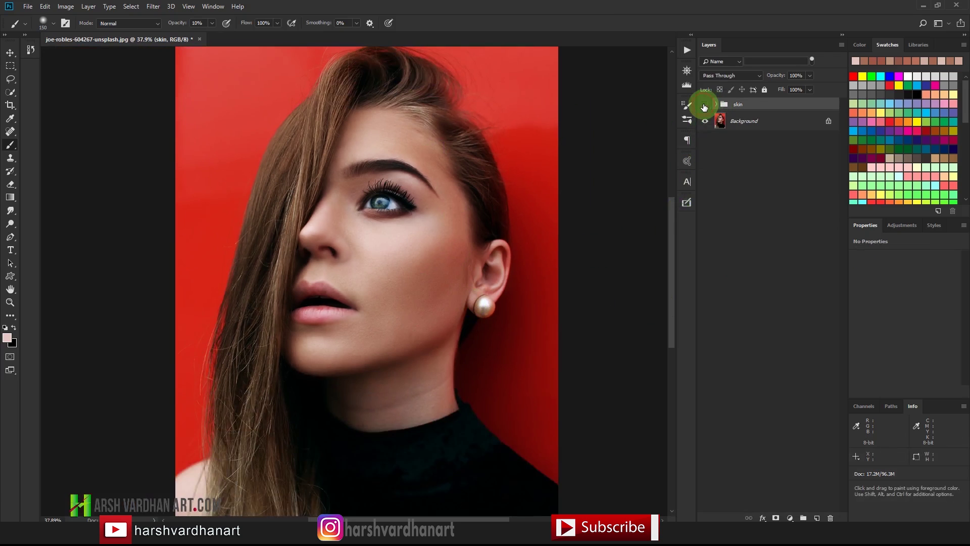
{"action": "left_click", "coordinate": [704, 107]}
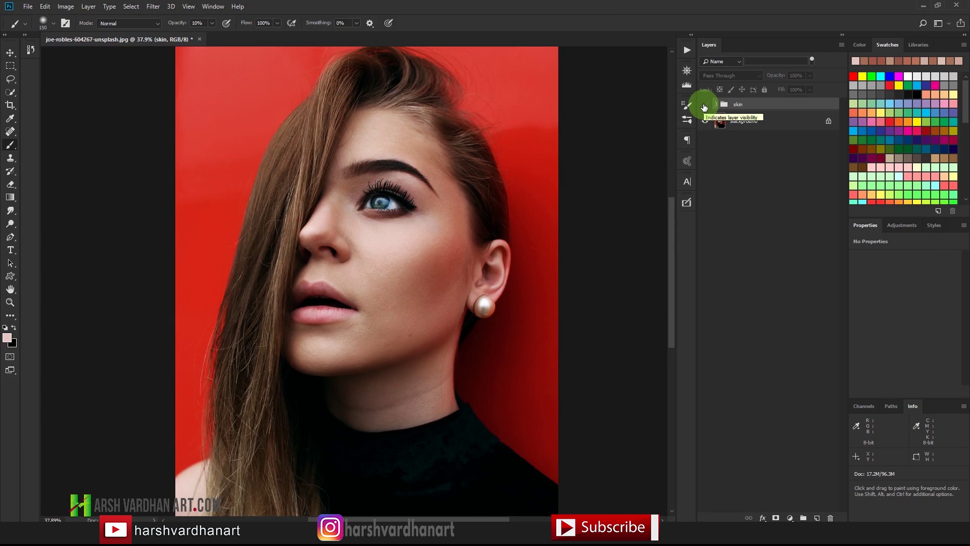
{"action": "left_click_drag", "start_coordinate": [407, 259], "coordinate": [669, 176]}
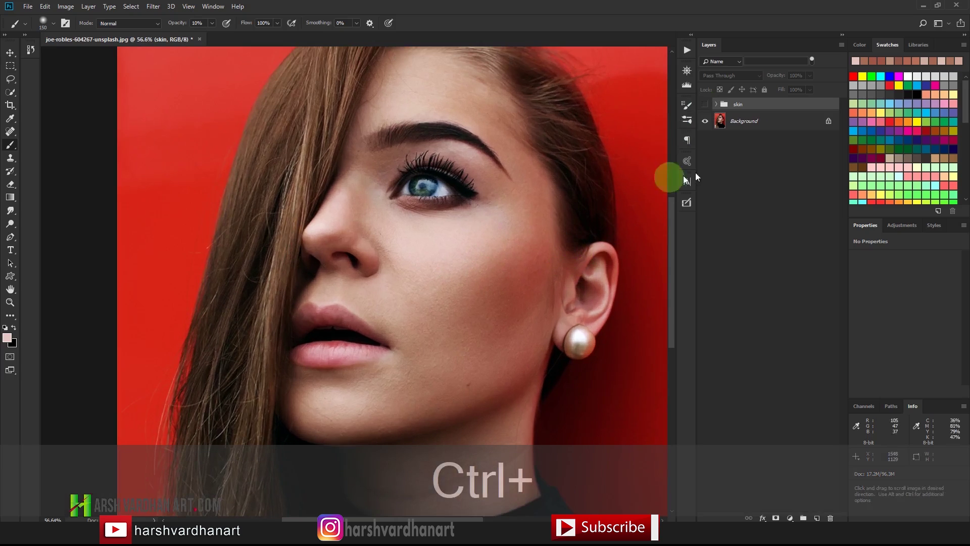
{"action": "left_click", "coordinate": [704, 105]}
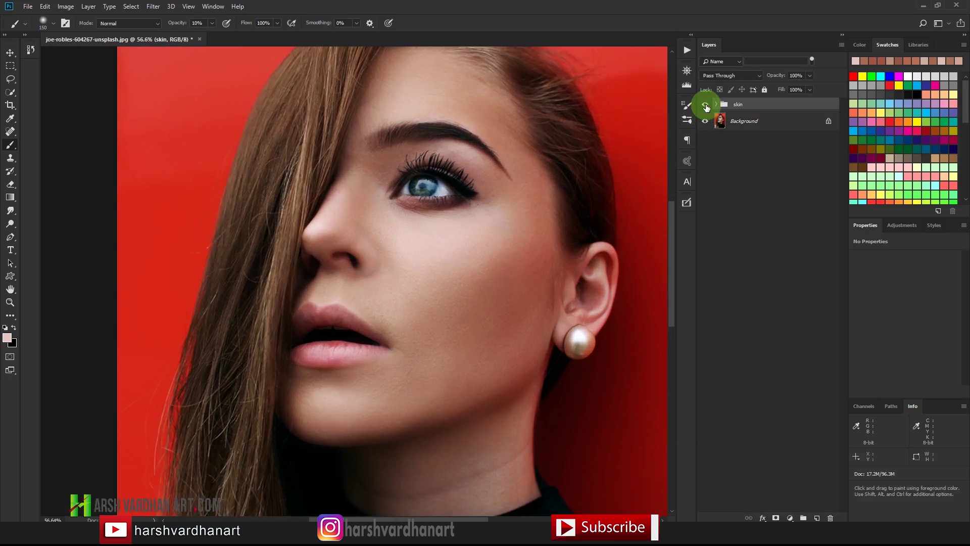
{"action": "left_click_drag", "start_coordinate": [546, 303], "coordinate": [518, 218]}
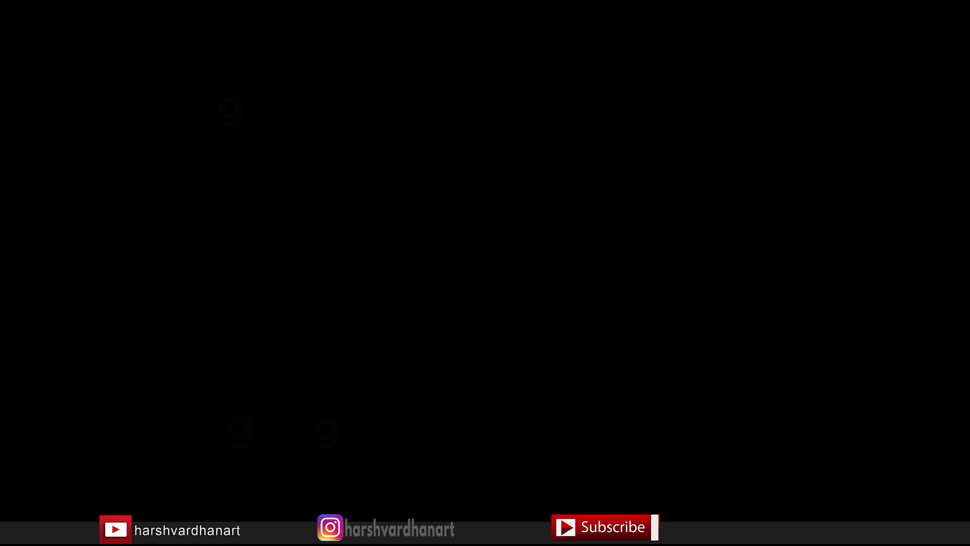
Delete the skin group together with its contents, leaving only the Background layer
{"action": "left_click", "coordinate": [705, 105]}
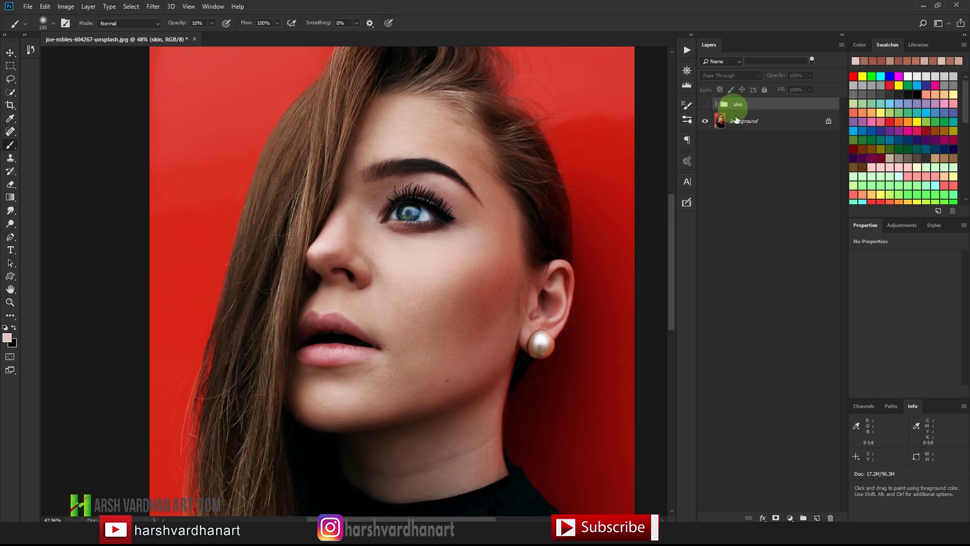
{"action": "left_click", "coordinate": [830, 518]}
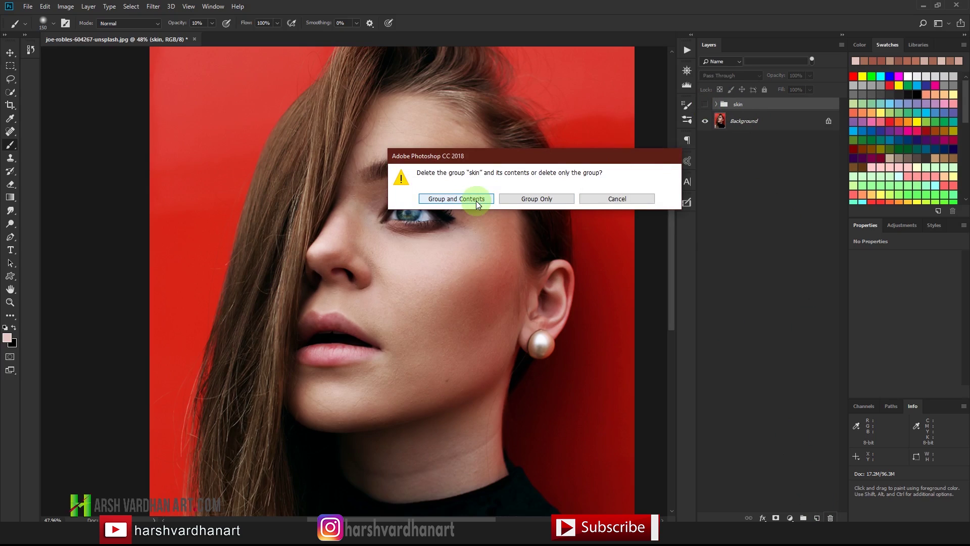
{"action": "left_click", "coordinate": [617, 198]}
{"action": "left_click", "coordinate": [705, 104]}
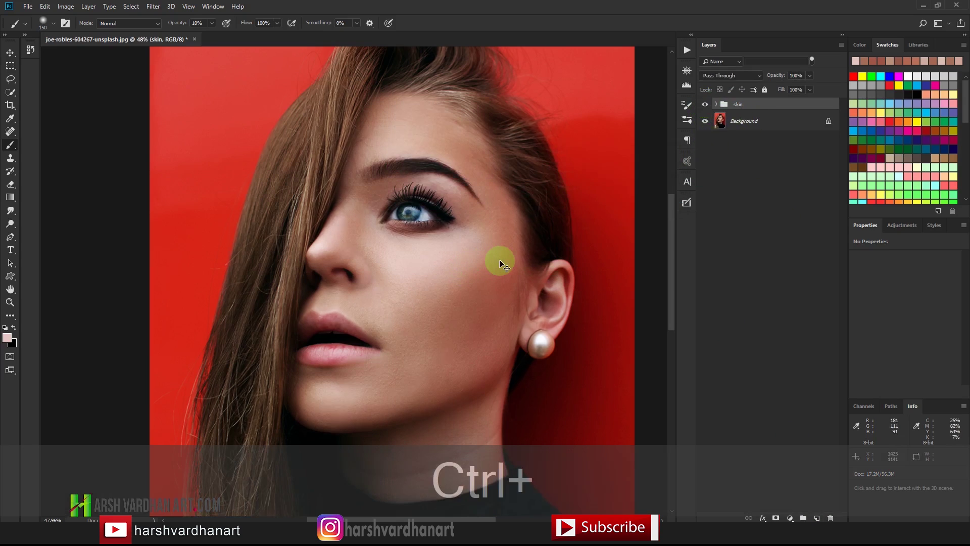
{"action": "key", "text": "Delete"}
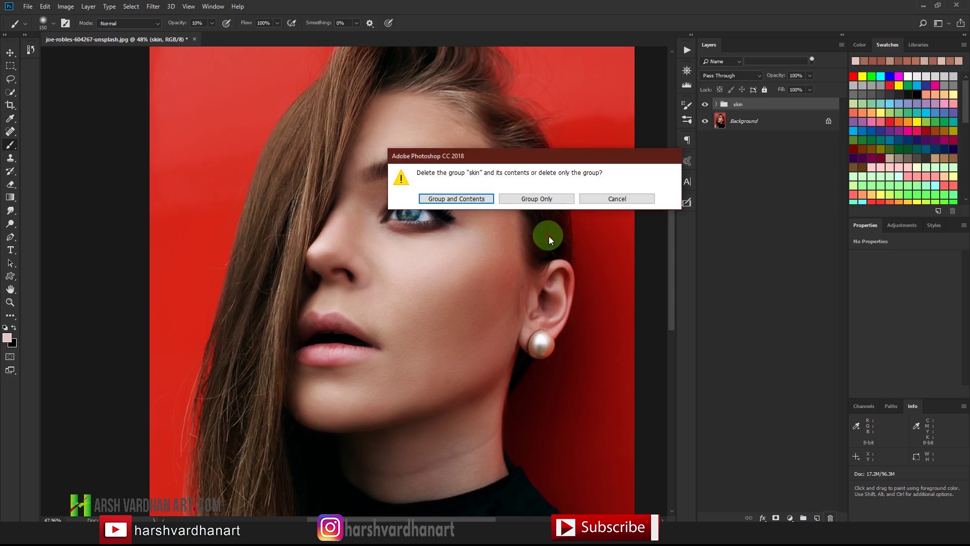
{"action": "left_click", "coordinate": [470, 201]}
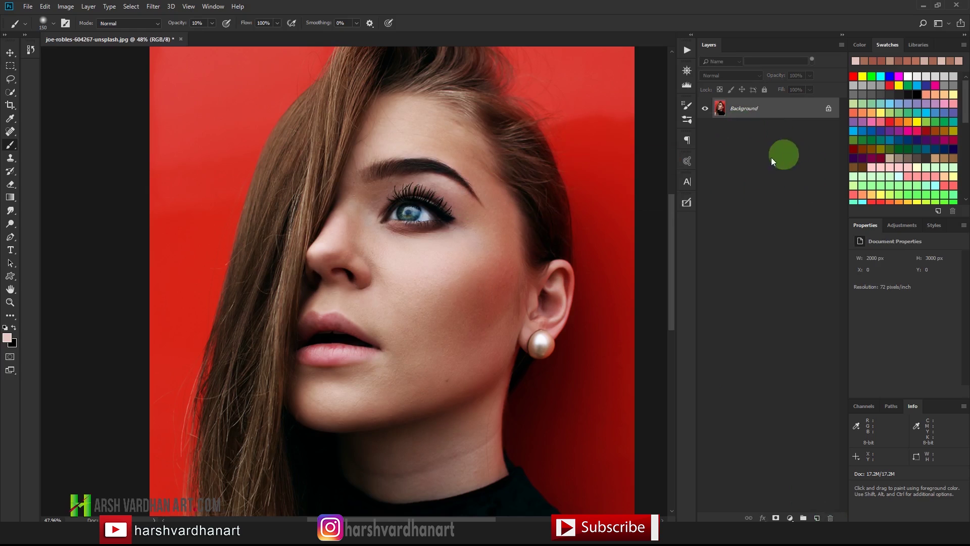
Display the Actions panel and look through its list for the Skin-Harshvardhanart.com set
{"action": "key", "text": "super+plus"}
{"action": "left_click", "coordinate": [202, 7]}
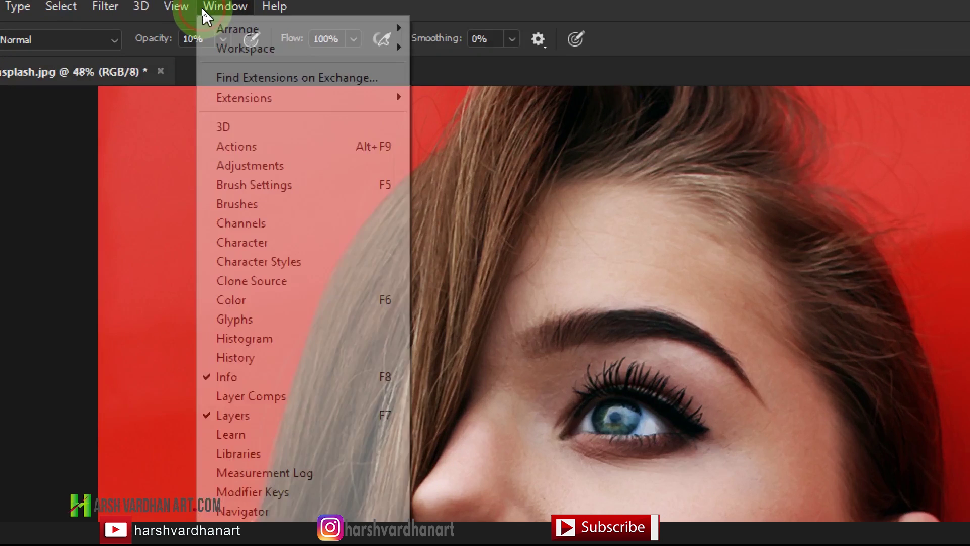
{"action": "left_click", "coordinate": [238, 148]}
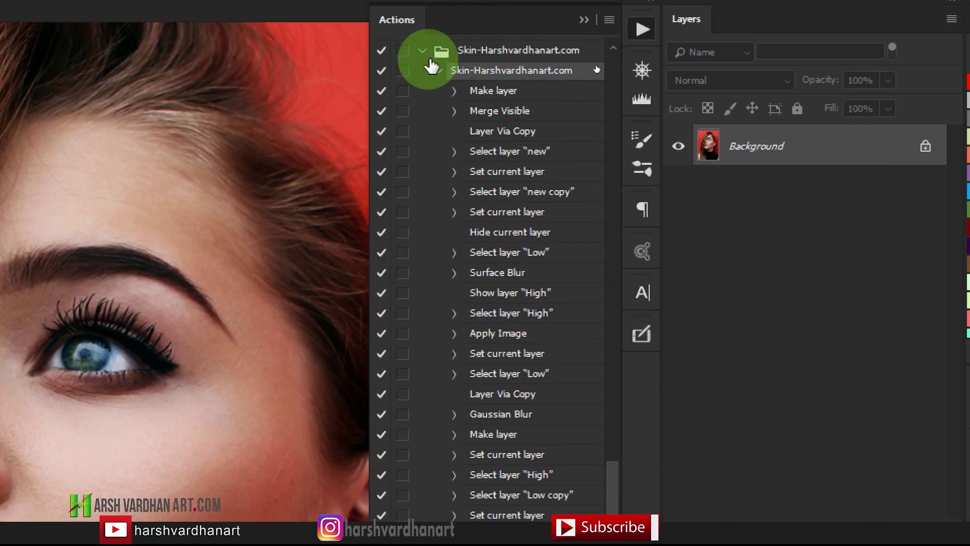
{"action": "scroll", "coordinate": [454, 59], "scroll_direction": "up", "scroll_amount": 5}
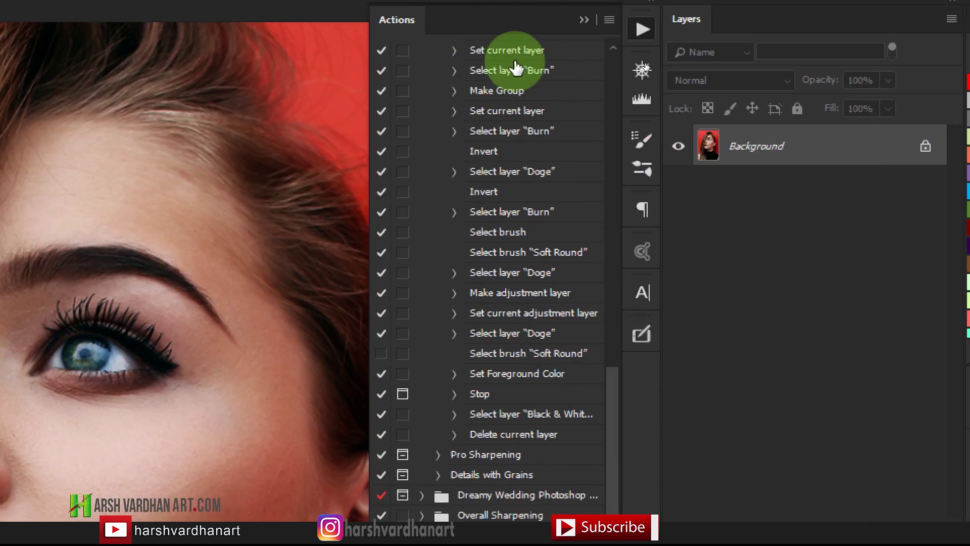
{"action": "scroll", "coordinate": [556, 202], "scroll_direction": "up", "scroll_amount": 3}
{"action": "scroll", "coordinate": [579, 314], "scroll_direction": "down", "scroll_amount": 3}
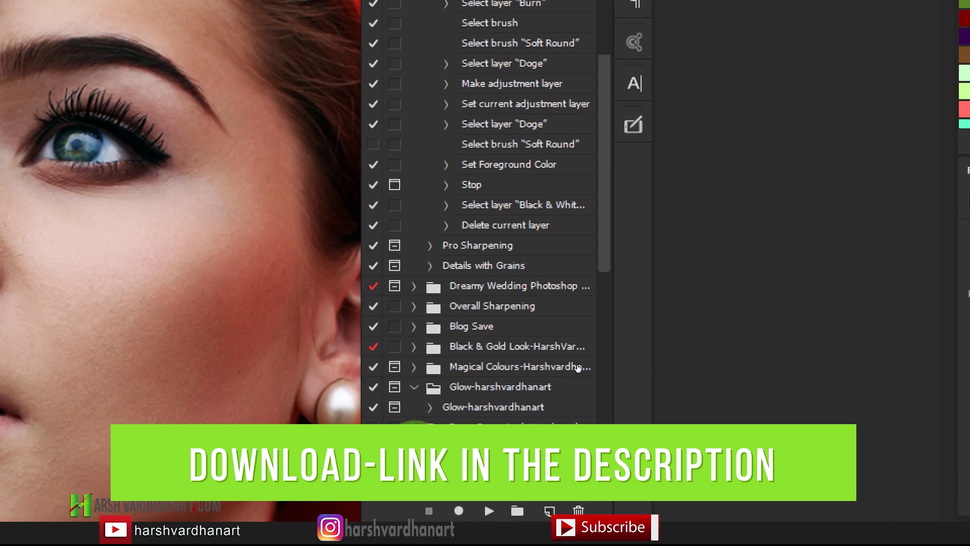
{"action": "left_click", "coordinate": [413, 448]}
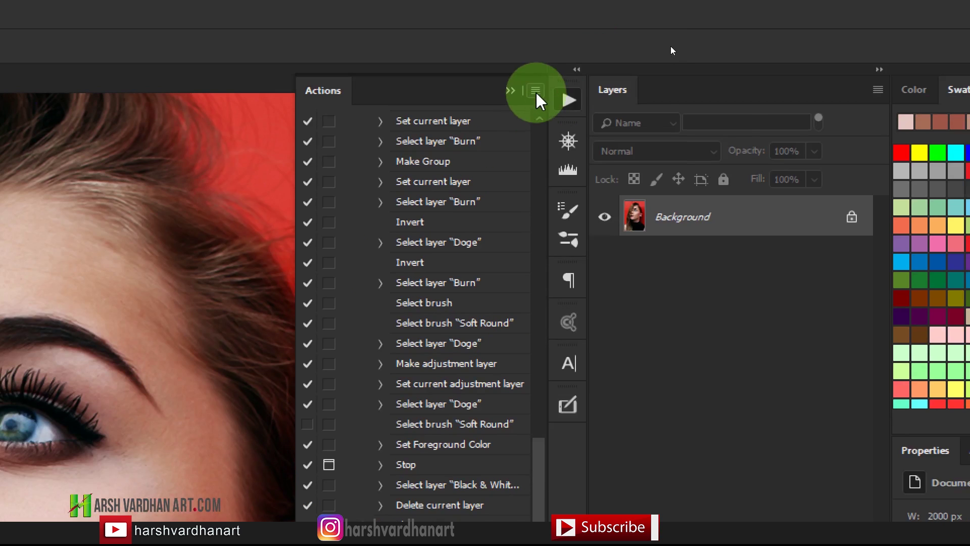
{"action": "left_click", "coordinate": [535, 91]}
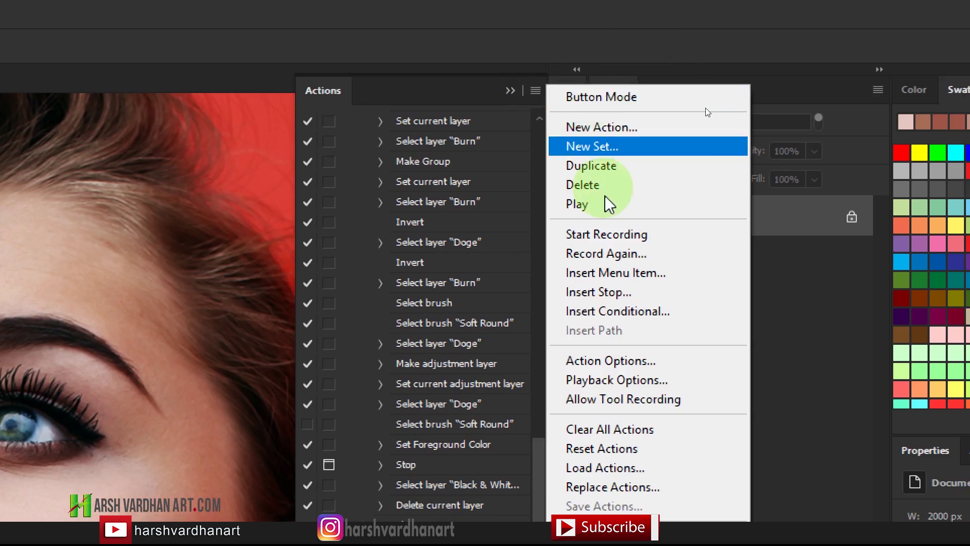
{"action": "left_click", "coordinate": [635, 477]}
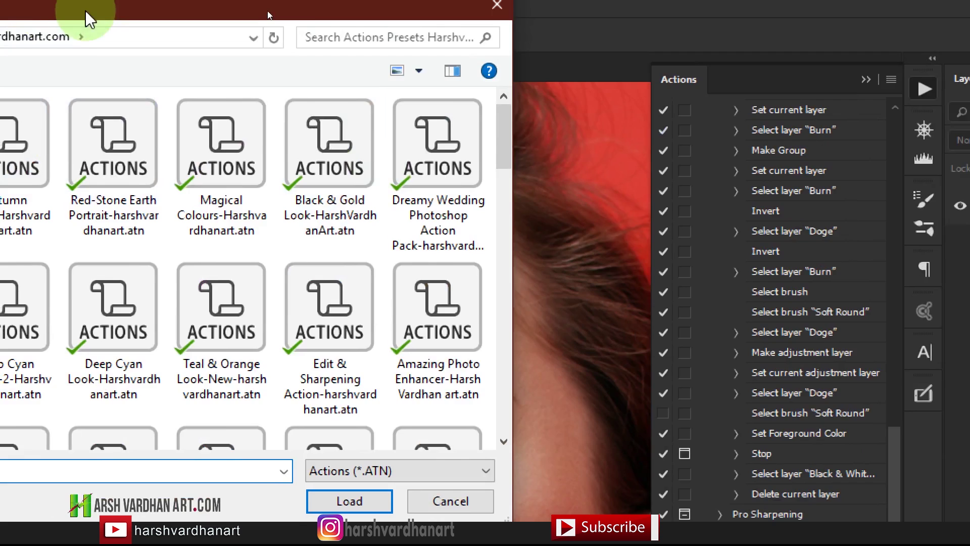
{"action": "left_click_drag", "start_coordinate": [87, 17], "coordinate": [480, 48]}
{"action": "left_click", "coordinate": [296, 248]}
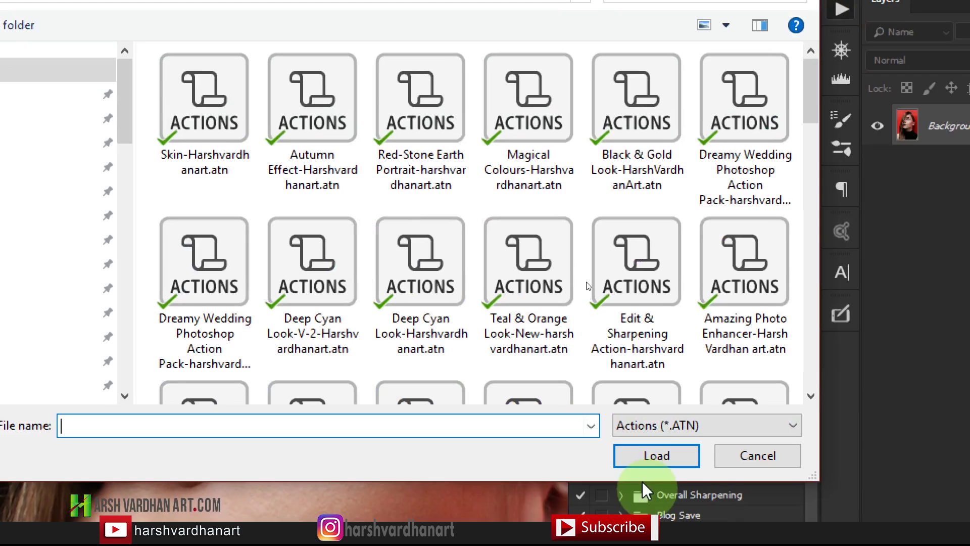
{"action": "left_click", "coordinate": [731, 545]}
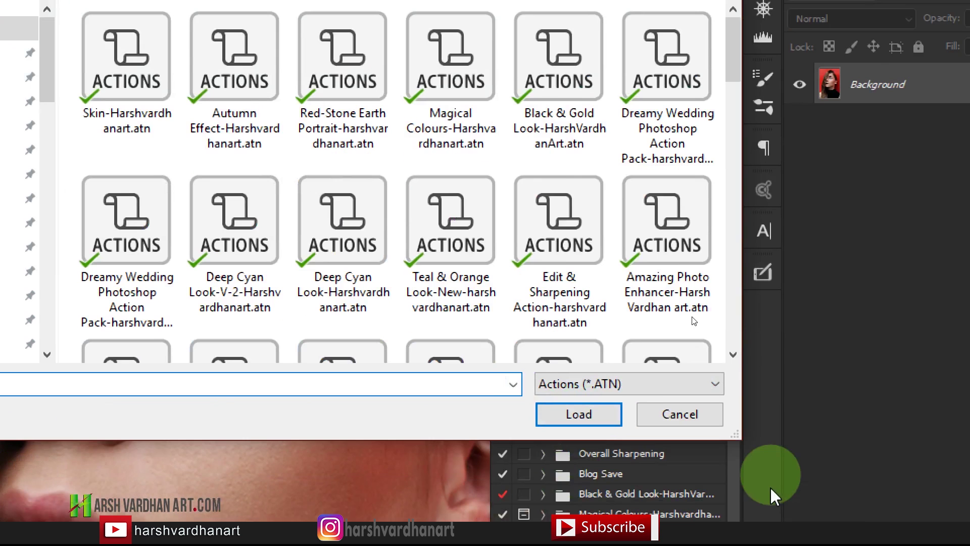
{"action": "left_click", "coordinate": [681, 415]}
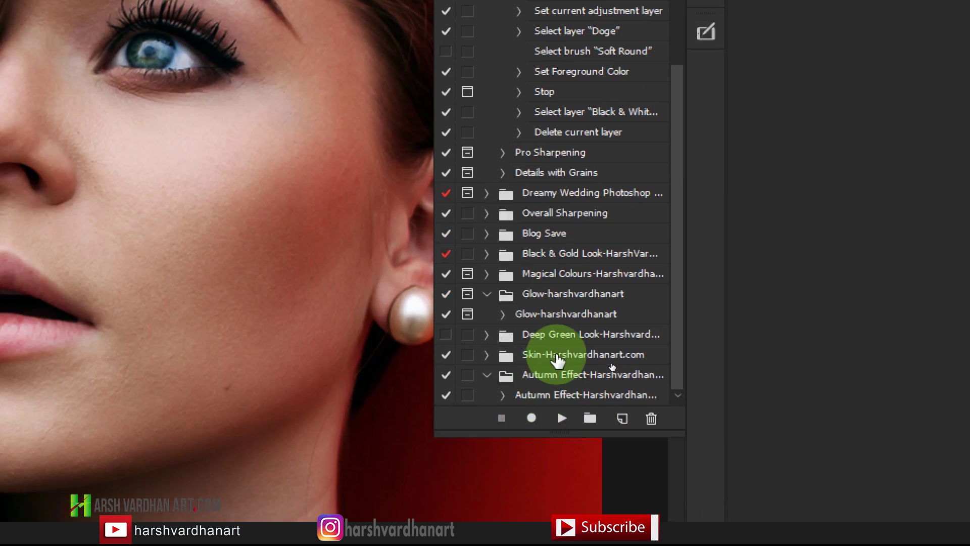
Expand the Skin-Harshvardhanart.com set, collapse the steps of the action inside it and select that action
{"action": "left_click", "coordinate": [510, 450]}
{"action": "left_click", "coordinate": [487, 355]}
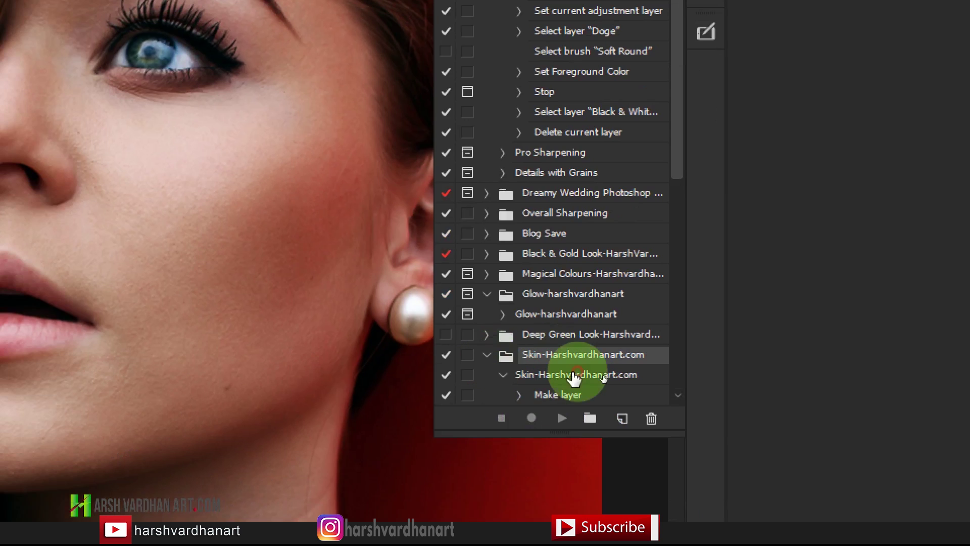
{"action": "left_click", "coordinate": [502, 375]}
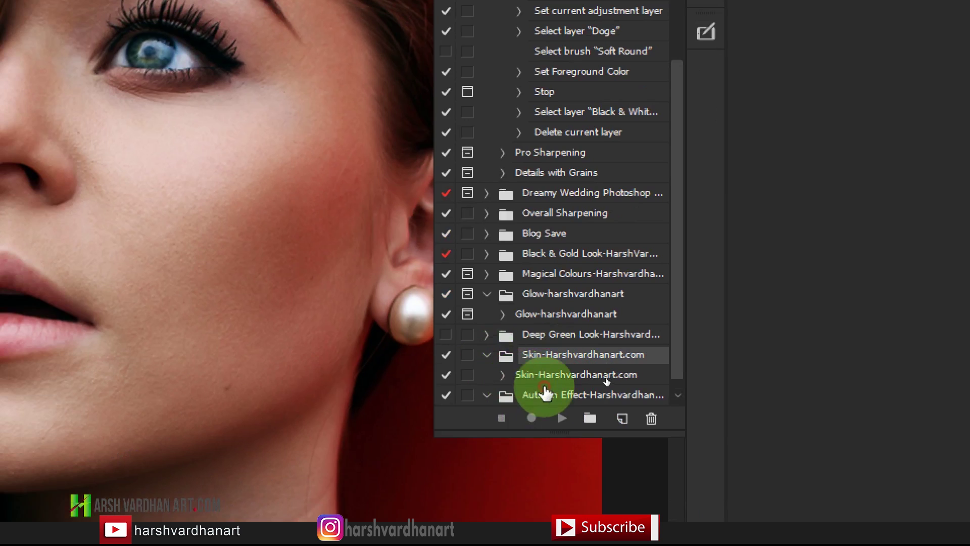
{"action": "left_click", "coordinate": [566, 378]}
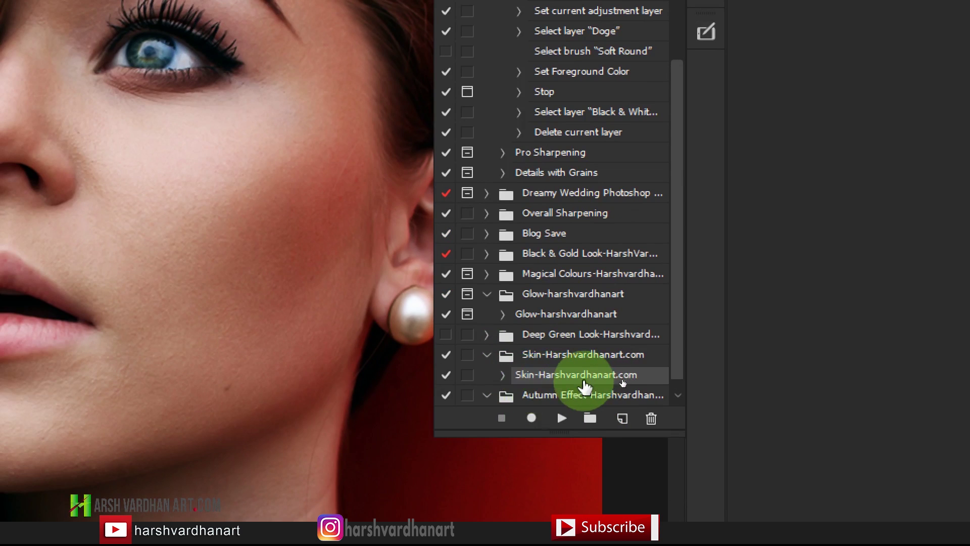
Run the Skin-Harshvardhanart.com action on the photo and hide the list of actions
{"action": "left_click", "coordinate": [561, 419]}
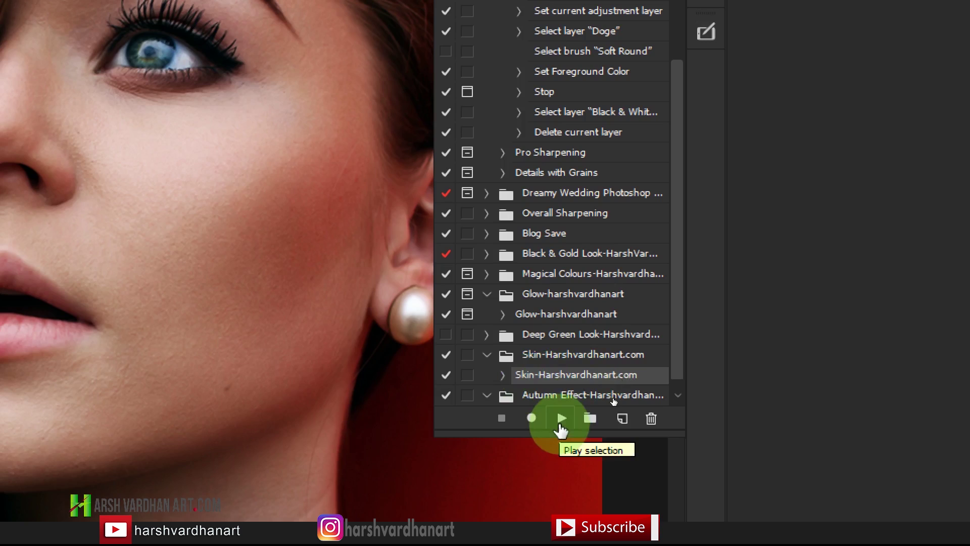
{"action": "key", "text": "super+minus"}
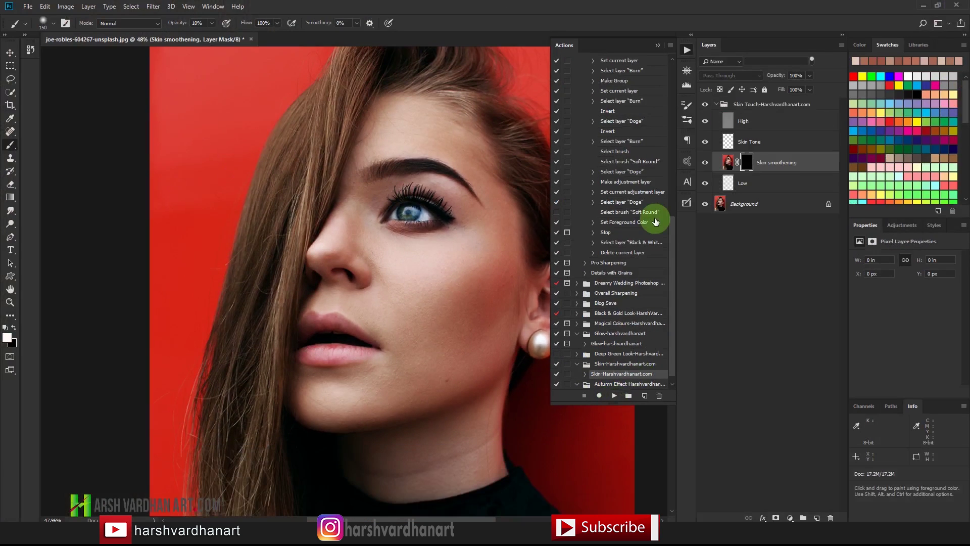
{"action": "left_click", "coordinate": [686, 52]}
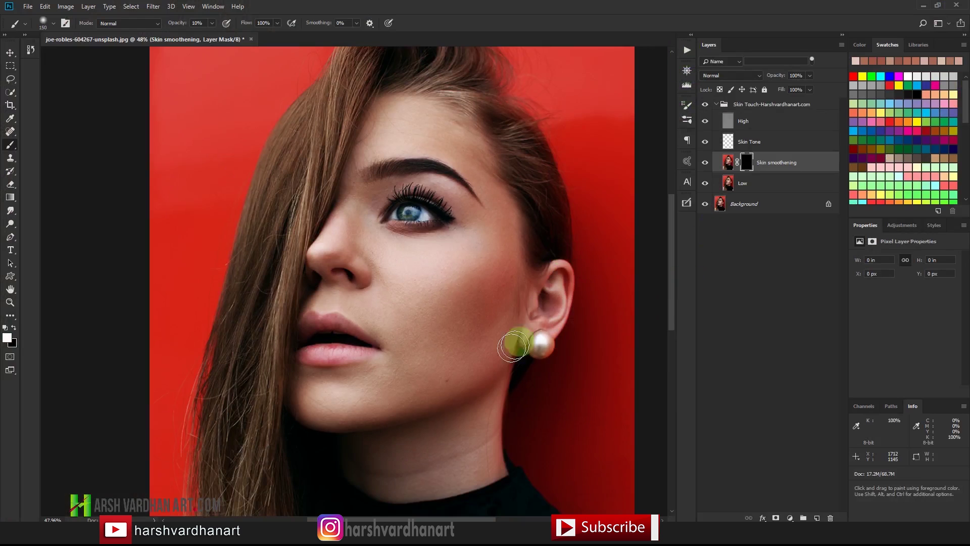
Select the Low layer and check the image's color mode and bits-per-channel setting without changing it
{"action": "left_click_drag", "start_coordinate": [450, 298], "coordinate": [460, 316]}
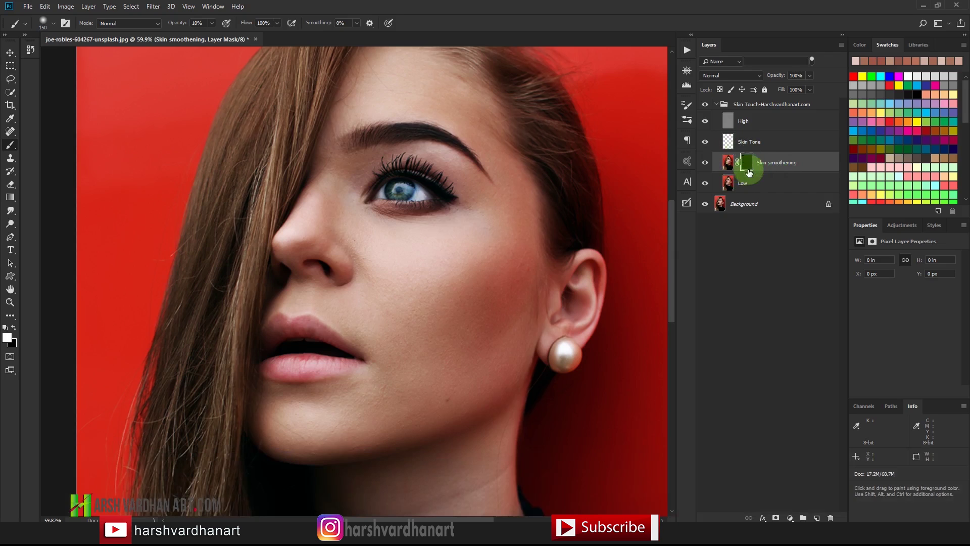
{"action": "left_click", "coordinate": [744, 186]}
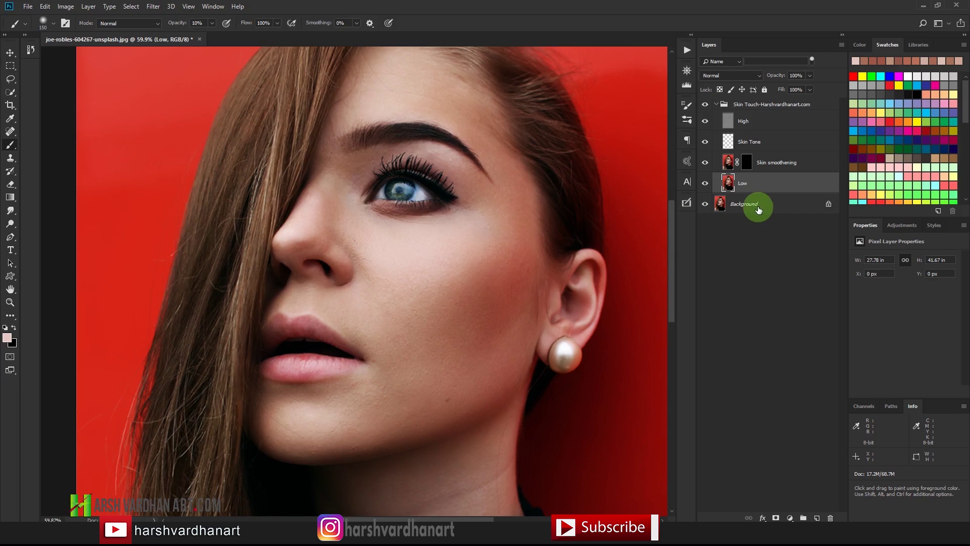
{"action": "left_click", "coordinate": [66, 6]}
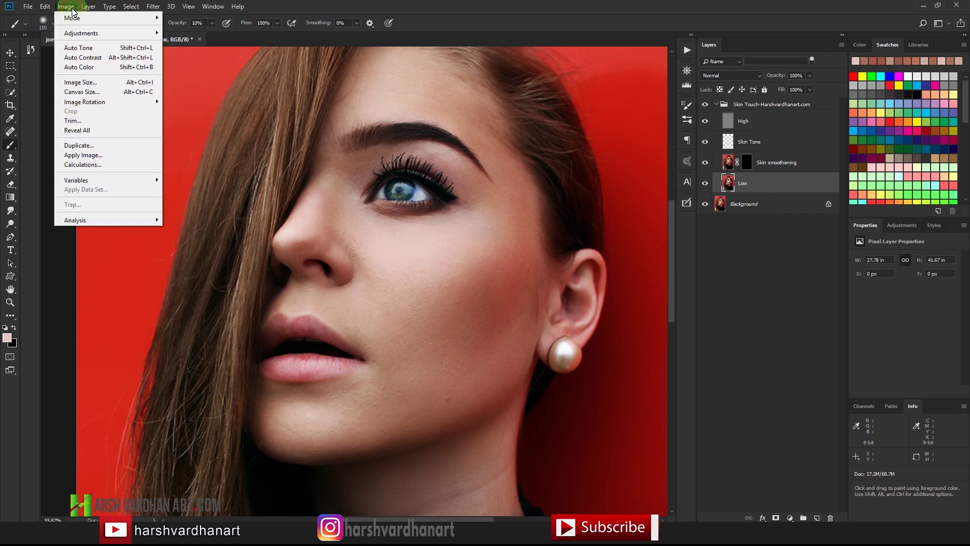
{"action": "mouse_move", "coordinate": [76, 18]}
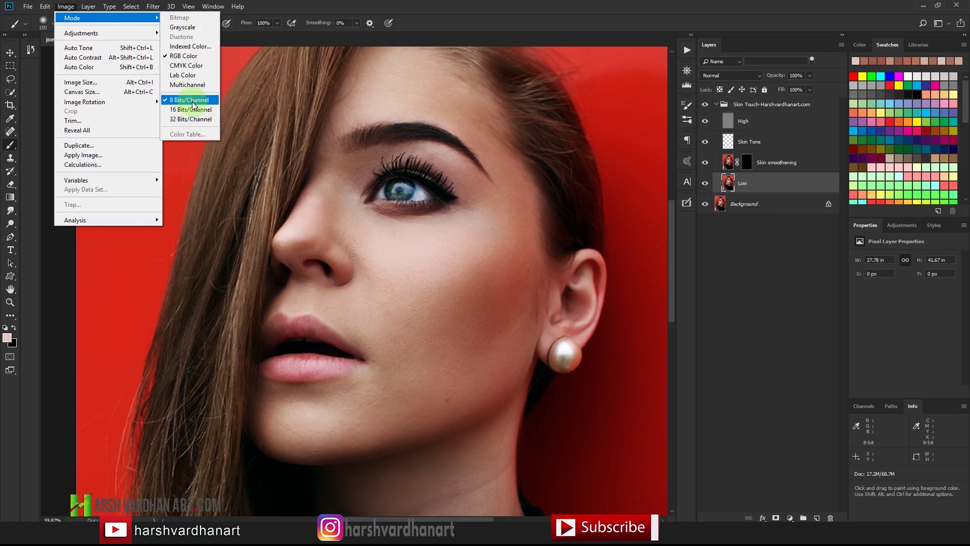
{"action": "left_click", "coordinate": [795, 249]}
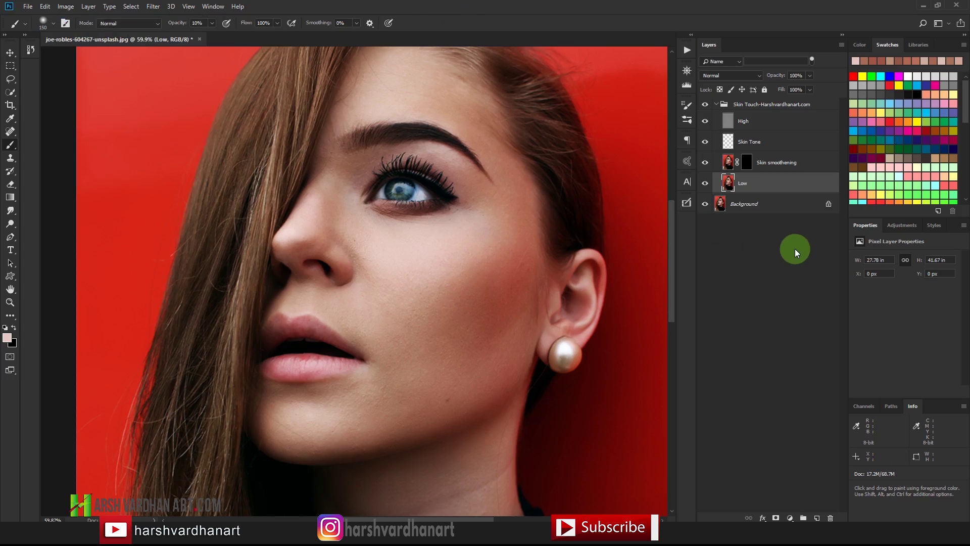
Paint white on the Skin smoothening layer's mask over the facial skin, using a soft brush of size 200 at 50% opacity
{"action": "left_click", "coordinate": [747, 162]}
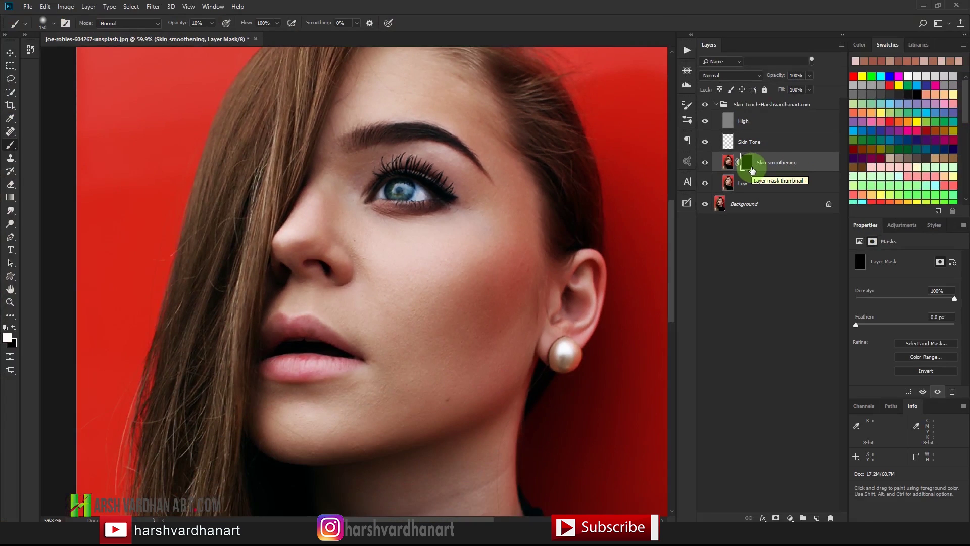
{"action": "mouse_move", "coordinate": [400, 308]}
{"action": "left_mouse_down"}
{"action": "mouse_move", "coordinate": [418, 270]}
{"action": "mouse_move", "coordinate": [415, 302]}
{"action": "mouse_move", "coordinate": [372, 278]}
{"action": "mouse_move", "coordinate": [346, 216]}
{"action": "mouse_move", "coordinate": [375, 271]}
{"action": "mouse_move", "coordinate": [365, 243]}
{"action": "mouse_move", "coordinate": [339, 208]}
{"action": "mouse_move", "coordinate": [350, 177]}
{"action": "mouse_move", "coordinate": [347, 269]}
{"action": "mouse_move", "coordinate": [343, 245]}
{"action": "mouse_move", "coordinate": [372, 278]}
{"action": "mouse_move", "coordinate": [511, 238]}
{"action": "mouse_move", "coordinate": [459, 310]}
{"action": "mouse_move", "coordinate": [487, 298]}
{"action": "mouse_move", "coordinate": [374, 330]}
{"action": "mouse_move", "coordinate": [415, 350]}
{"action": "mouse_move", "coordinate": [411, 384]}
{"action": "mouse_move", "coordinate": [362, 416]}
{"action": "mouse_move", "coordinate": [278, 425]}
{"action": "mouse_move", "coordinate": [358, 405]}
{"action": "mouse_move", "coordinate": [338, 418]}
{"action": "mouse_move", "coordinate": [304, 413]}
{"action": "mouse_move", "coordinate": [392, 382]}
{"action": "mouse_move", "coordinate": [300, 419]}
{"action": "mouse_move", "coordinate": [394, 402]}
{"action": "mouse_move", "coordinate": [443, 316]}
{"action": "mouse_move", "coordinate": [378, 283]}
{"action": "mouse_move", "coordinate": [320, 185]}
{"action": "mouse_move", "coordinate": [354, 159]}
{"action": "mouse_move", "coordinate": [370, 163]}
{"action": "mouse_move", "coordinate": [349, 136]}
{"action": "mouse_move", "coordinate": [378, 66]}
{"action": "mouse_move", "coordinate": [504, 173]}
{"action": "mouse_move", "coordinate": [521, 254]}
{"action": "mouse_move", "coordinate": [458, 168]}
{"action": "mouse_move", "coordinate": [422, 150]}
{"action": "mouse_move", "coordinate": [380, 164]}
{"action": "mouse_move", "coordinate": [473, 176]}
{"action": "mouse_move", "coordinate": [407, 261]}
{"action": "mouse_move", "coordinate": [356, 217]}
{"action": "mouse_move", "coordinate": [398, 233]}
{"action": "mouse_move", "coordinate": [331, 233]}
{"action": "mouse_move", "coordinate": [364, 262]}
{"action": "mouse_move", "coordinate": [277, 230]}
{"action": "mouse_move", "coordinate": [371, 302]}
{"action": "mouse_move", "coordinate": [476, 300]}
{"action": "mouse_move", "coordinate": [498, 322]}
{"action": "mouse_move", "coordinate": [484, 375]}
{"action": "mouse_move", "coordinate": [329, 435]}
{"action": "mouse_move", "coordinate": [363, 402]}
{"action": "mouse_move", "coordinate": [498, 466]}
{"action": "mouse_move", "coordinate": [486, 380]}
{"action": "mouse_move", "coordinate": [455, 368]}
{"action": "mouse_move", "coordinate": [476, 384]}
{"action": "mouse_move", "coordinate": [433, 342]}
{"action": "mouse_move", "coordinate": [379, 354]}
{"action": "left_mouse_up"}
{"action": "key", "text": "bracketright"}
{"action": "key", "text": "bracketright"}
{"action": "key", "text": "bracketright"}
{"action": "key", "text": "bracketleft"}
{"action": "scroll", "coordinate": [455, 369], "scroll_direction": "down", "scroll_amount": 3}
{"action": "scroll", "coordinate": [433, 342], "scroll_direction": "up", "scroll_amount": 3}
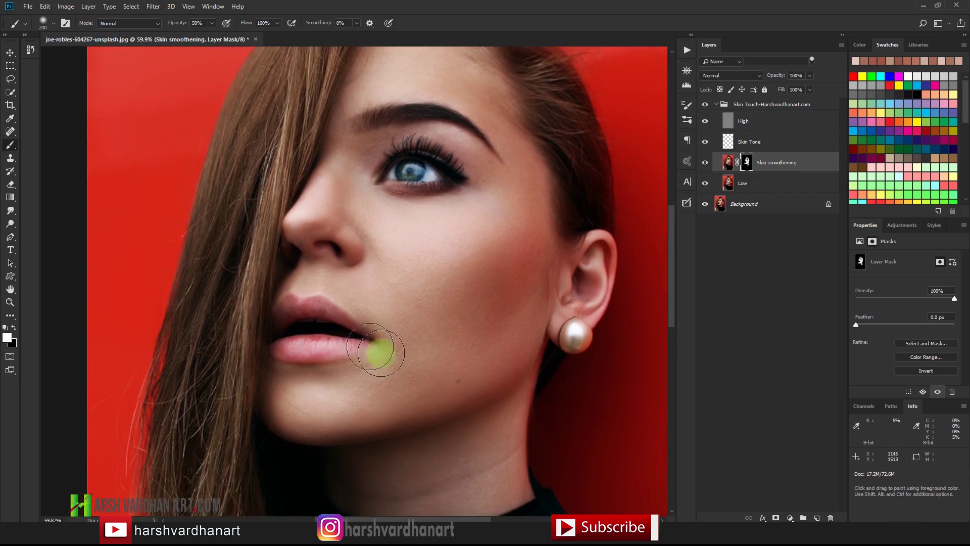
Heal the blemishes on the chin and cheek on the High layer with the Content-Aware Spot Healing Brush at size 15
{"action": "left_click", "coordinate": [733, 125]}
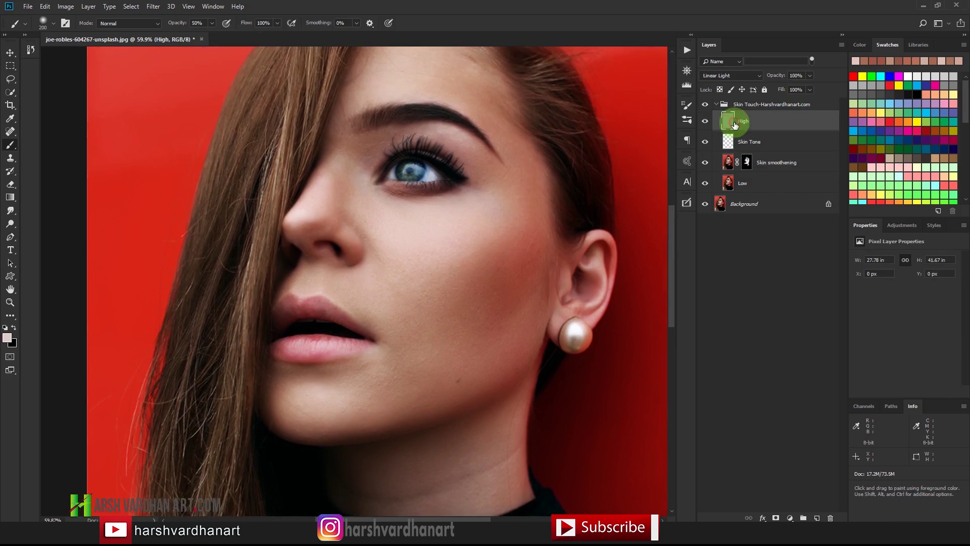
{"action": "left_click", "coordinate": [11, 134]}
{"action": "left_click_drag", "start_coordinate": [12, 142], "coordinate": [42, 133]}
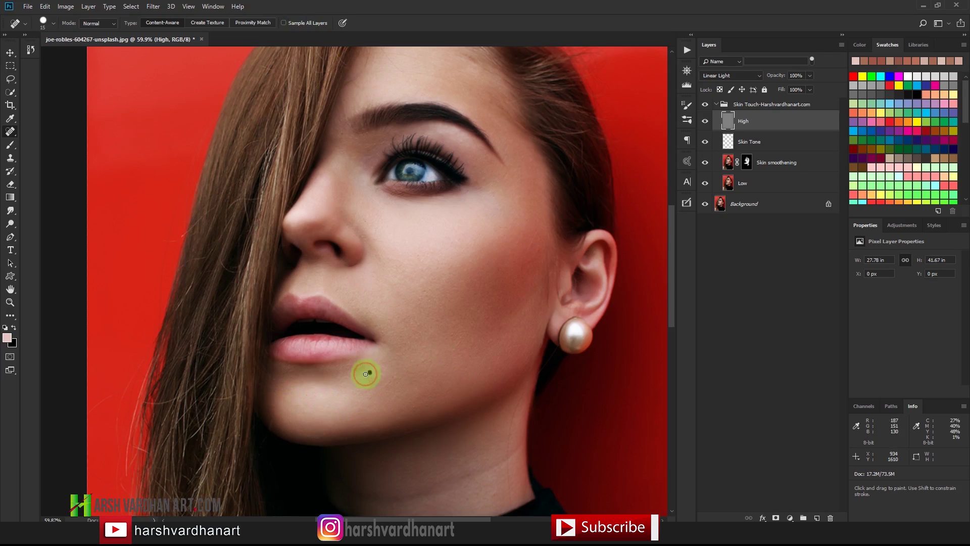
{"action": "left_click", "coordinate": [399, 386]}
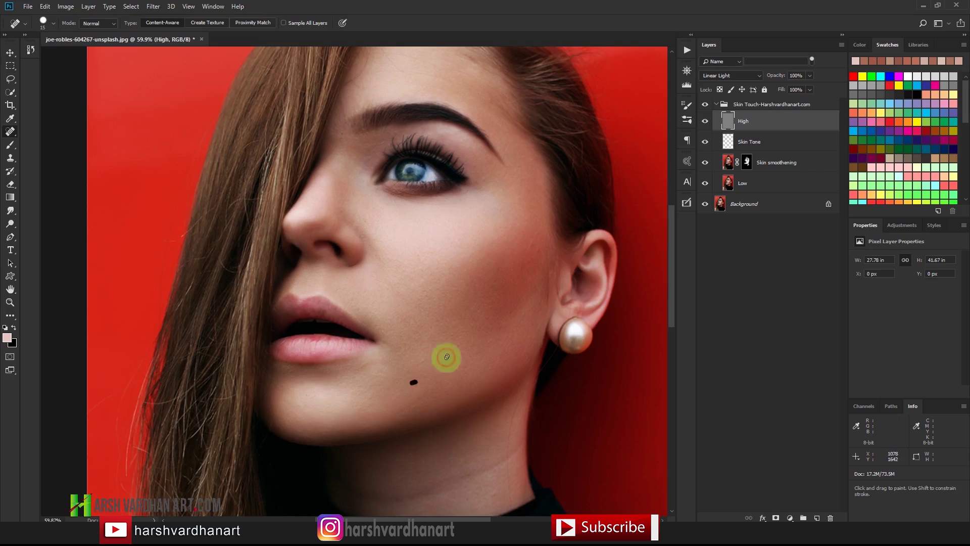
{"action": "left_click", "coordinate": [510, 311]}
{"action": "mouse_move", "coordinate": [536, 223]}
{"action": "left_mouse_down"}
{"action": "mouse_move", "coordinate": [517, 263]}
{"action": "mouse_move", "coordinate": [525, 250]}
{"action": "mouse_move", "coordinate": [466, 286]}
{"action": "left_mouse_up"}
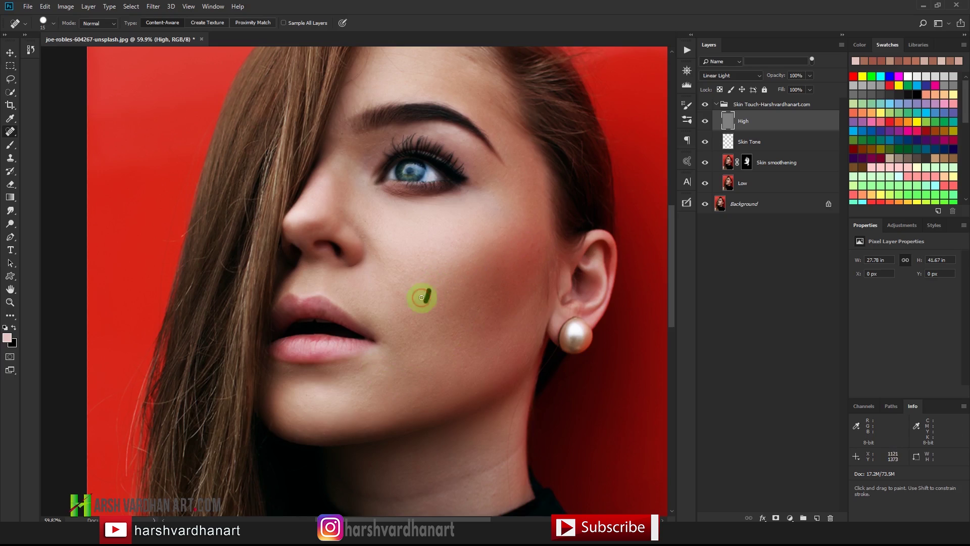
Fit the whole portrait in view and collapse the Skin Touch-Harshvardhanart.com group
{"action": "left_click", "coordinate": [731, 141]}
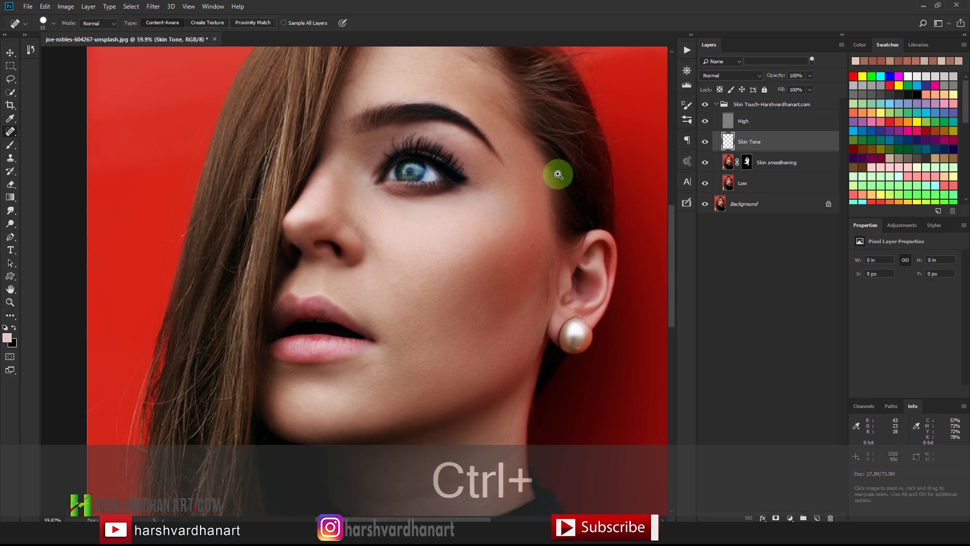
{"action": "key", "text": "ctrl+0"}
{"action": "left_click", "coordinate": [721, 105]}
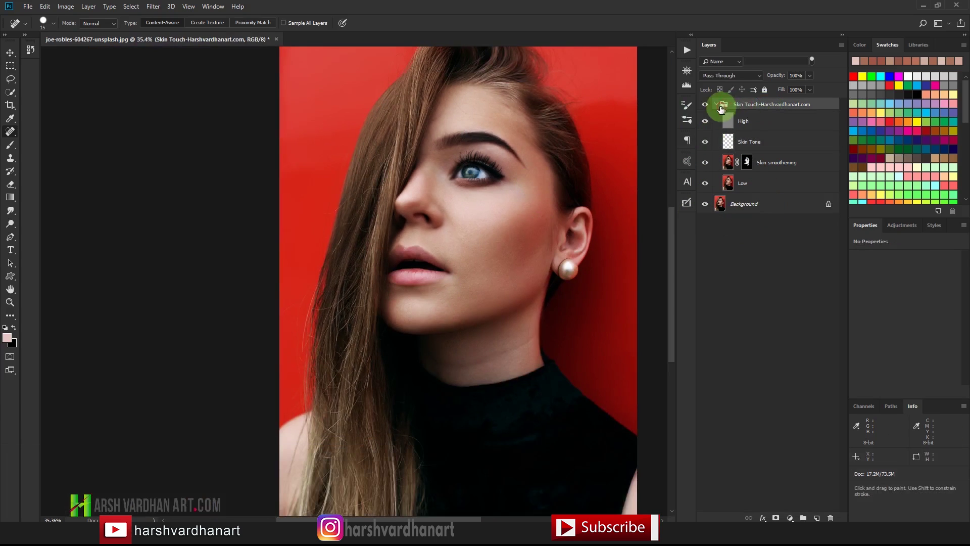
{"action": "left_click", "coordinate": [715, 105]}
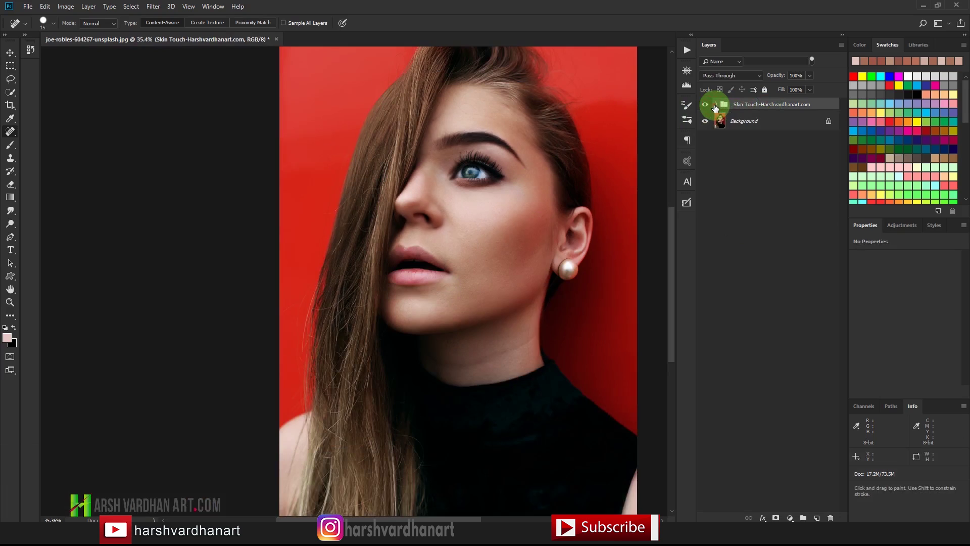